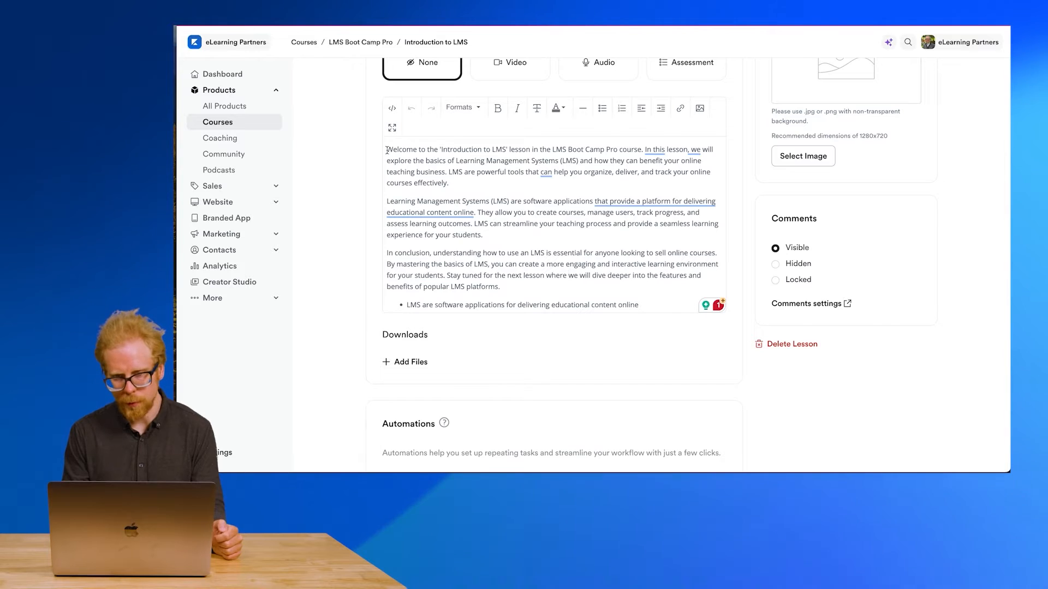
Review the lesson text of Introduction to LMS and return to the LMS Boot Camp Pro course outline.
drag(387, 150, 652, 360)
scroll(530, 189, down, 2)
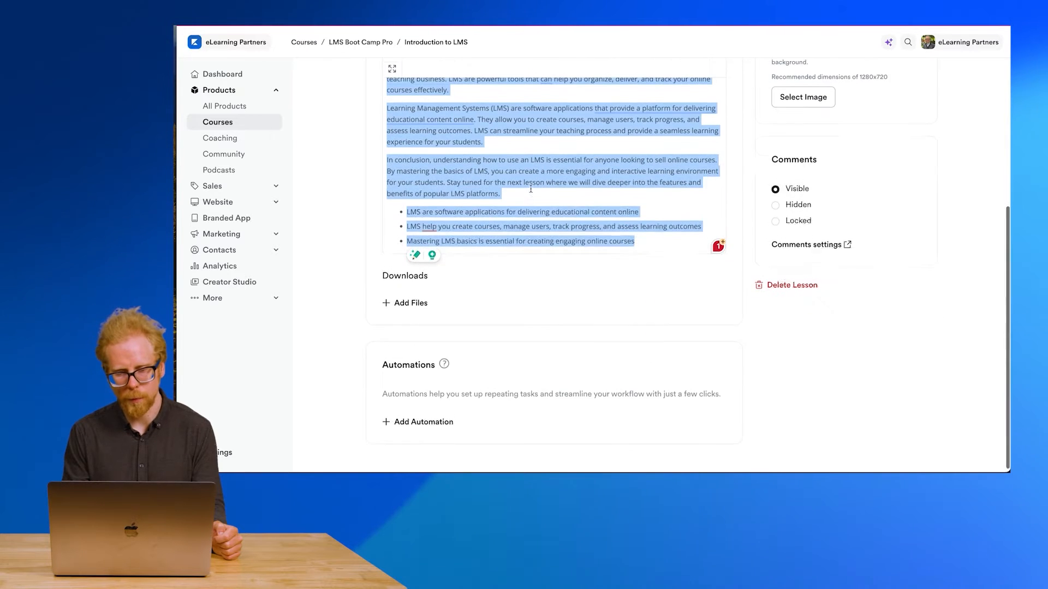
scroll(531, 189, up, 1)
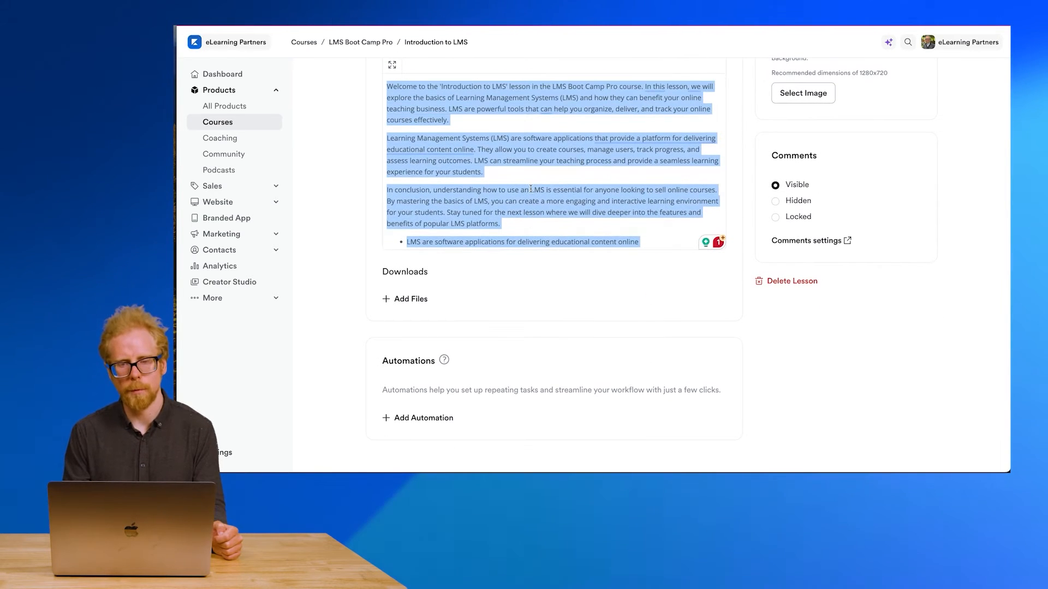
click(377, 46)
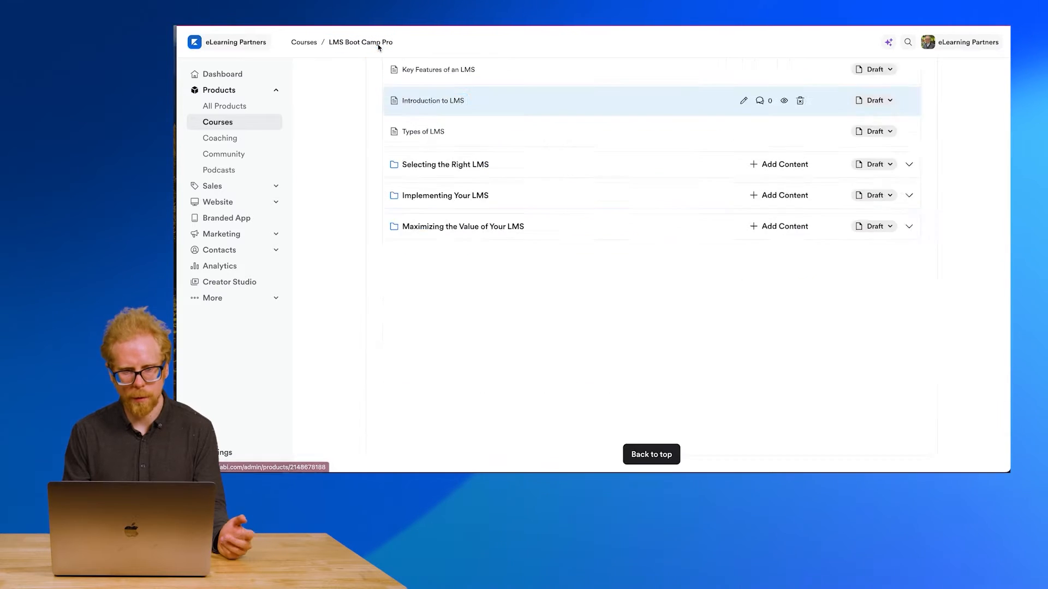
scroll(513, 205, up, 3)
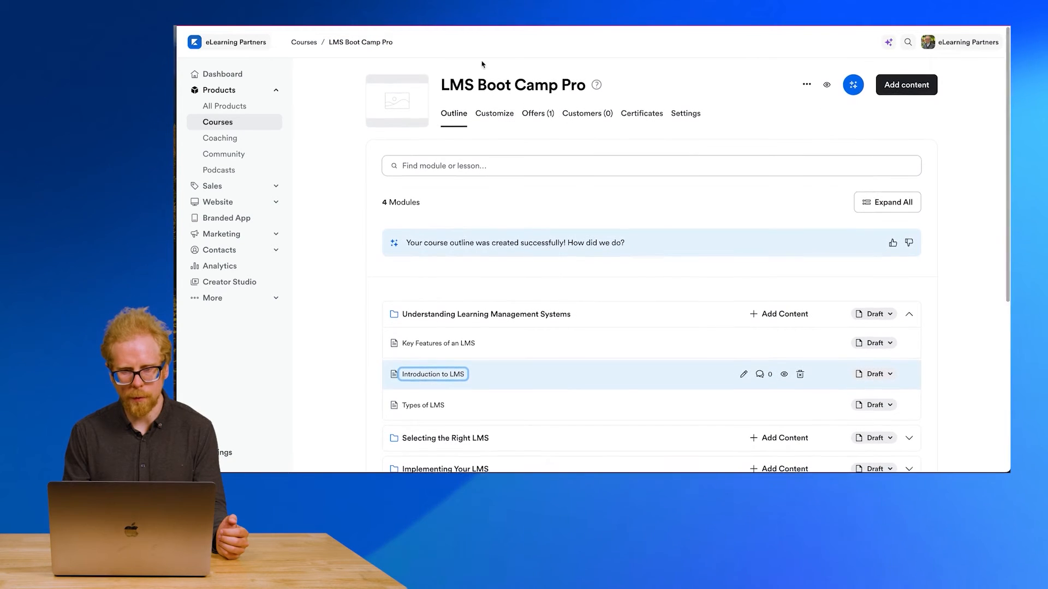
Rename the Understanding Learning Management Systems module as Advanced Learning Management Systems Techniques and save it.
drag(439, 85, 647, 91)
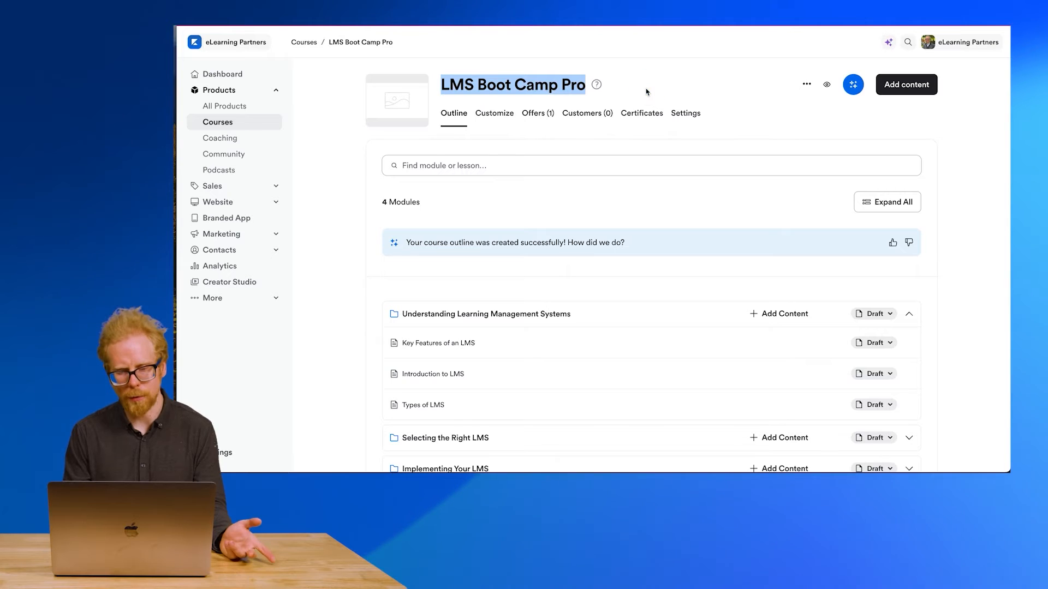
scroll(533, 308, down, 2)
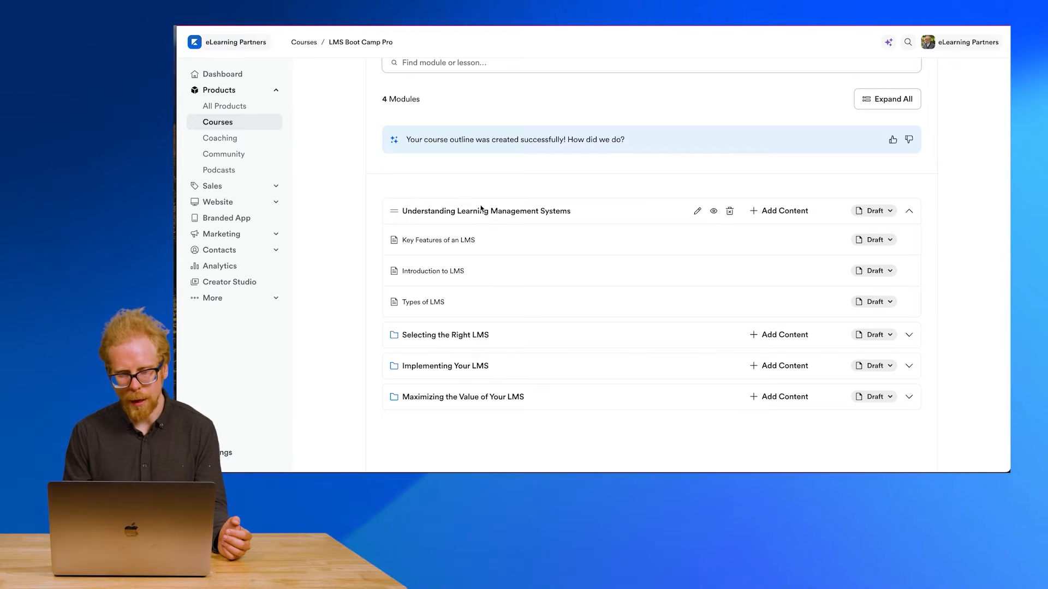
click(697, 211)
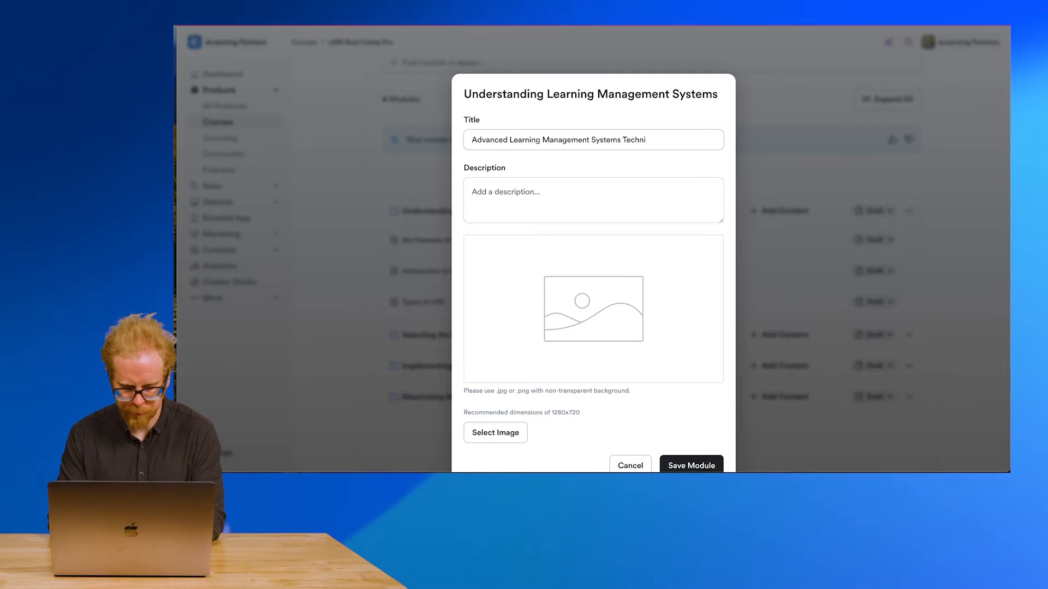
click(694, 466)
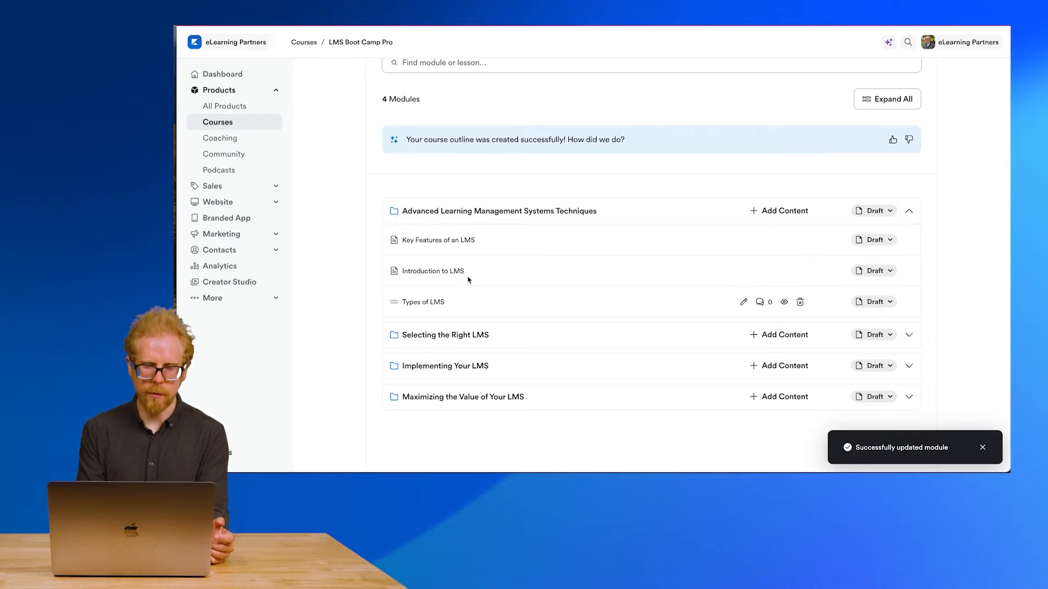
Expand the modules Selecting the Right LMS, Implementing Your LMS and Maximizing the Value of Your LMS and review their lessons.
scroll(437, 214, down, 3)
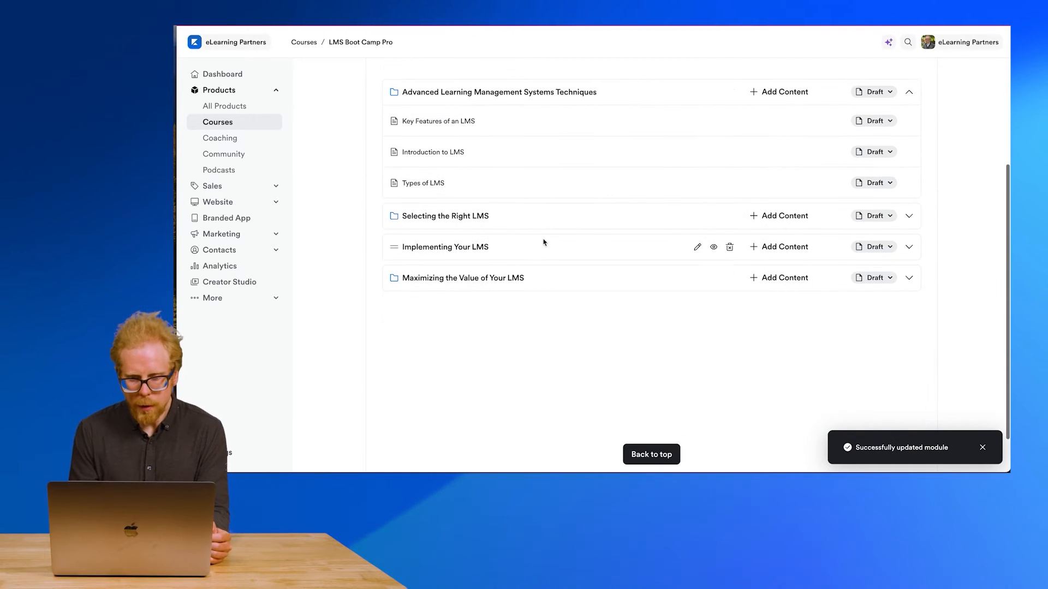
click(909, 216)
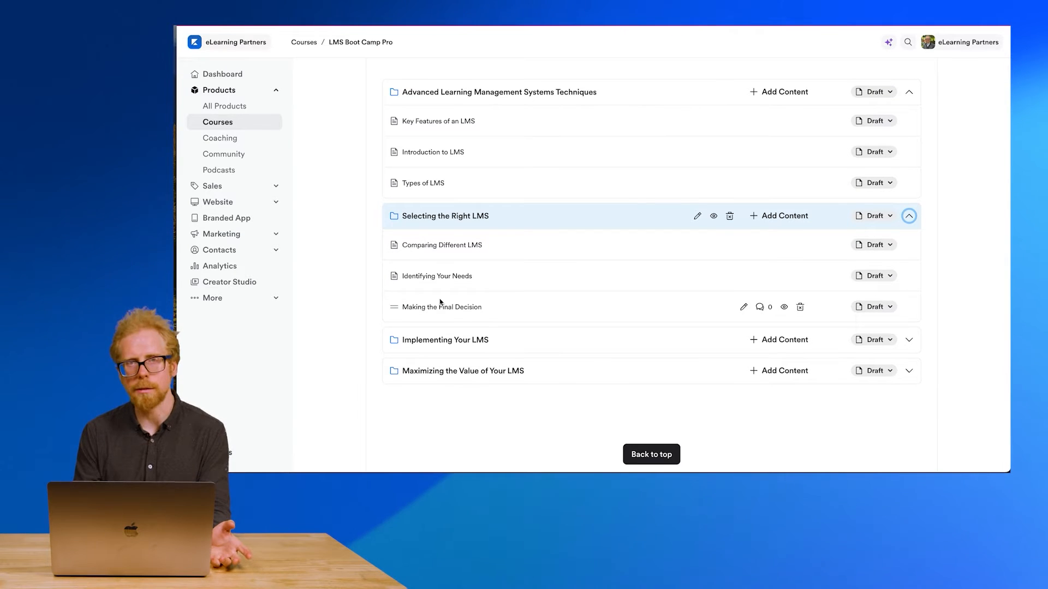
scroll(684, 350, down, 2)
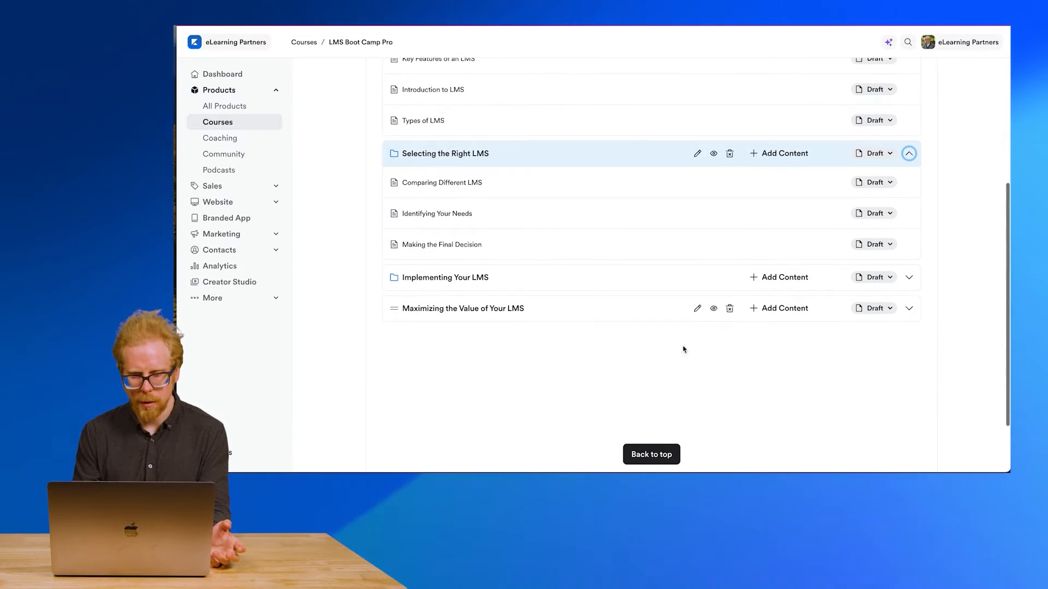
click(909, 277)
scroll(903, 279, down, 3)
click(909, 231)
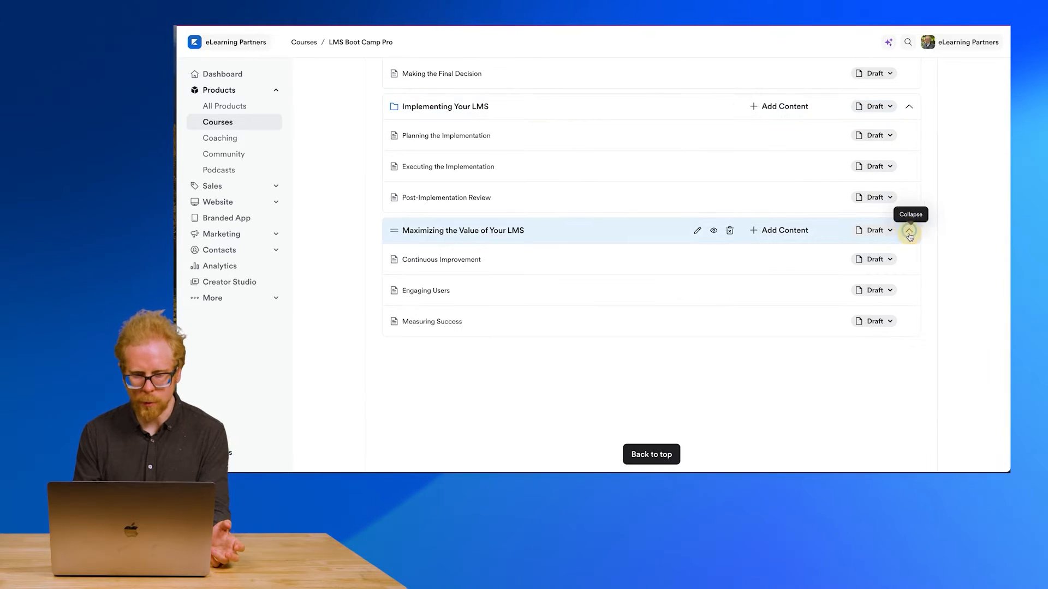
scroll(413, 116, up, 2)
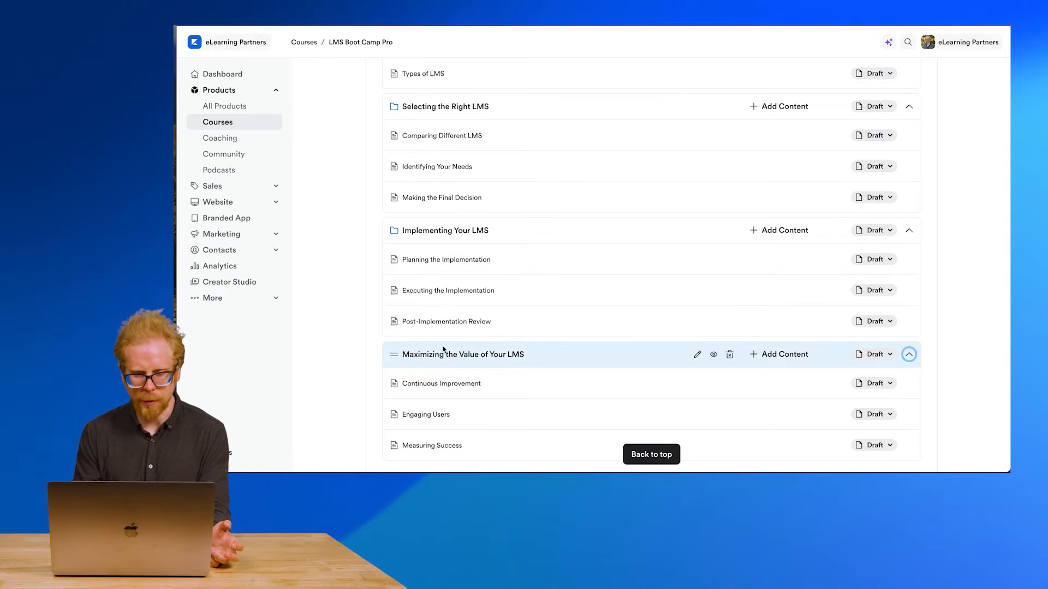
scroll(440, 338, down, 3)
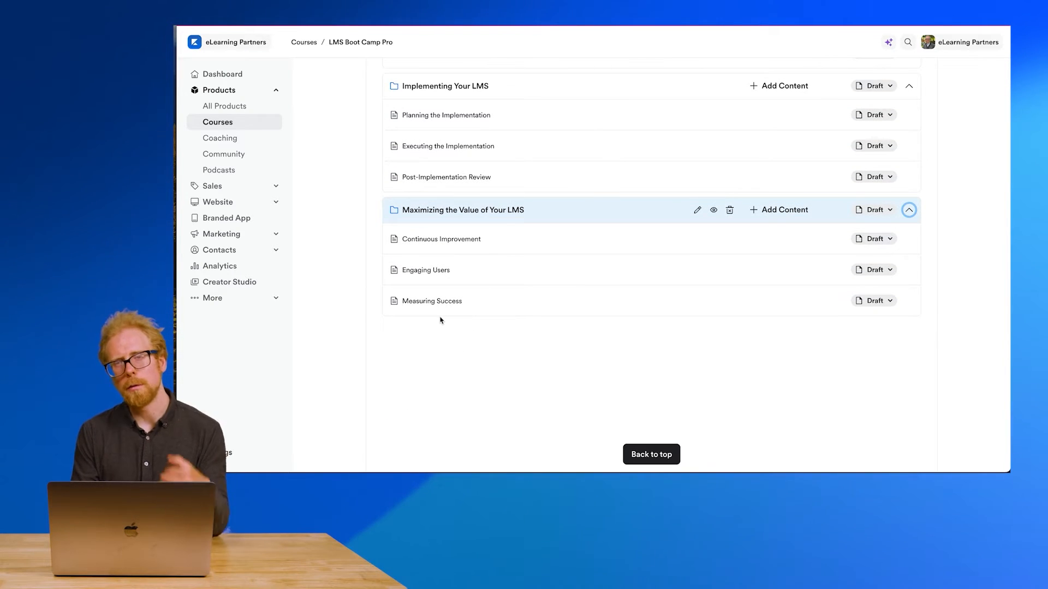
scroll(440, 316, up, 10)
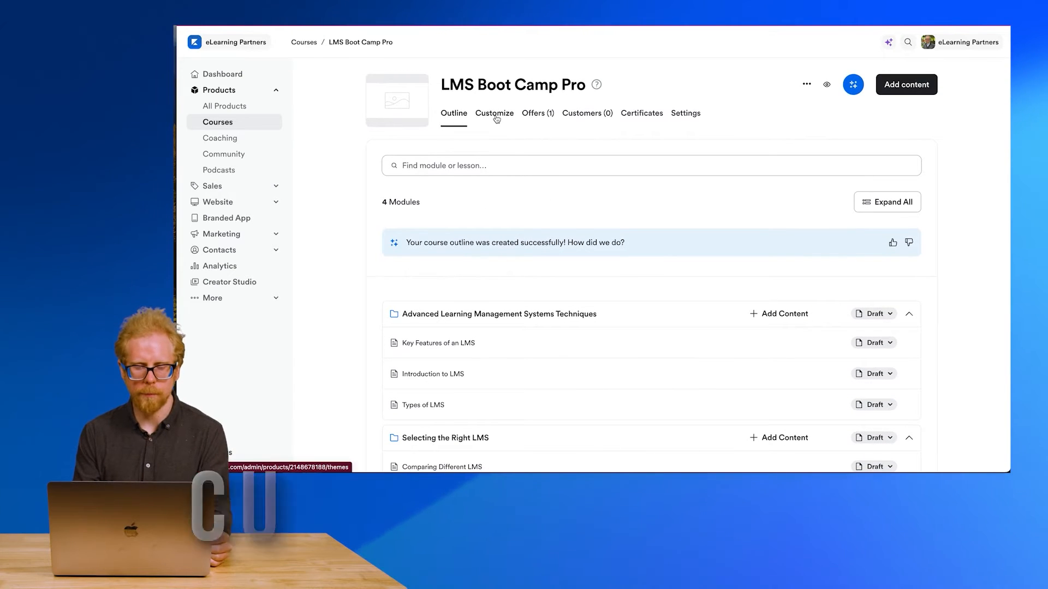
Open the course's customization options and view its active Premier template in the template editor.
click(494, 115)
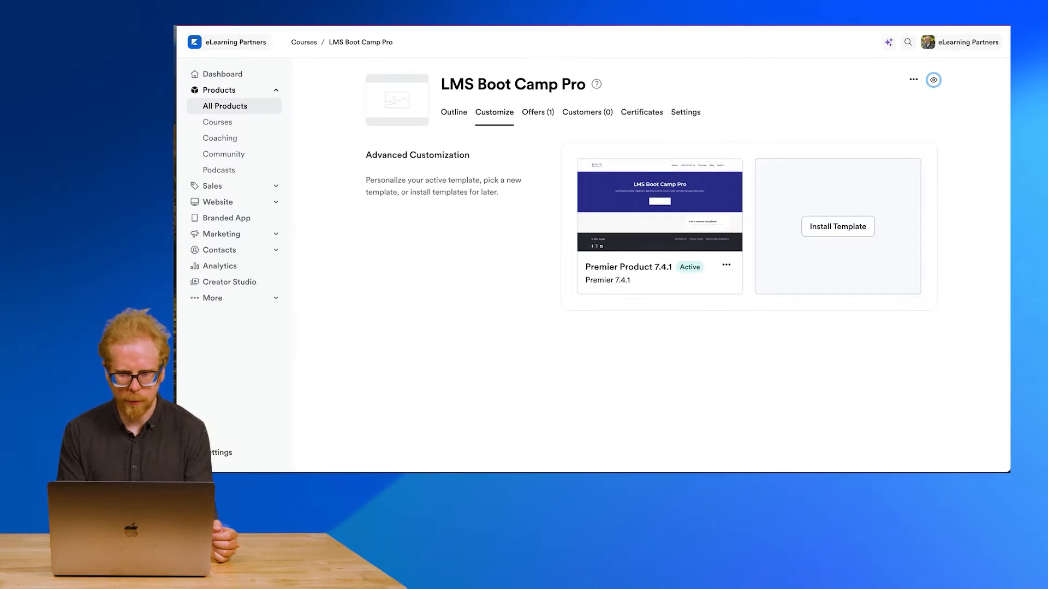
mouse_move(656, 210)
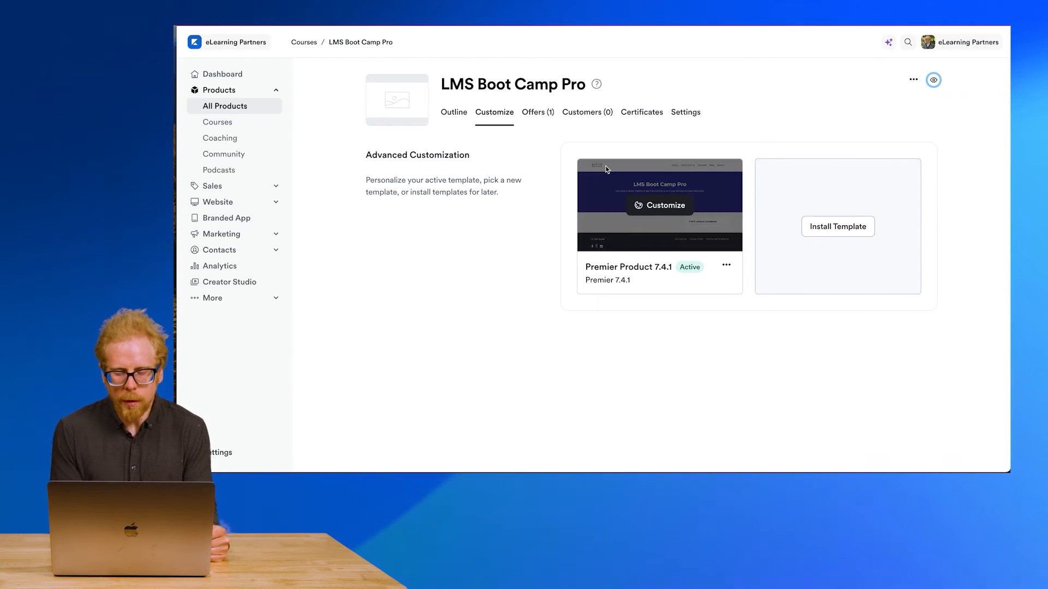
click(656, 210)
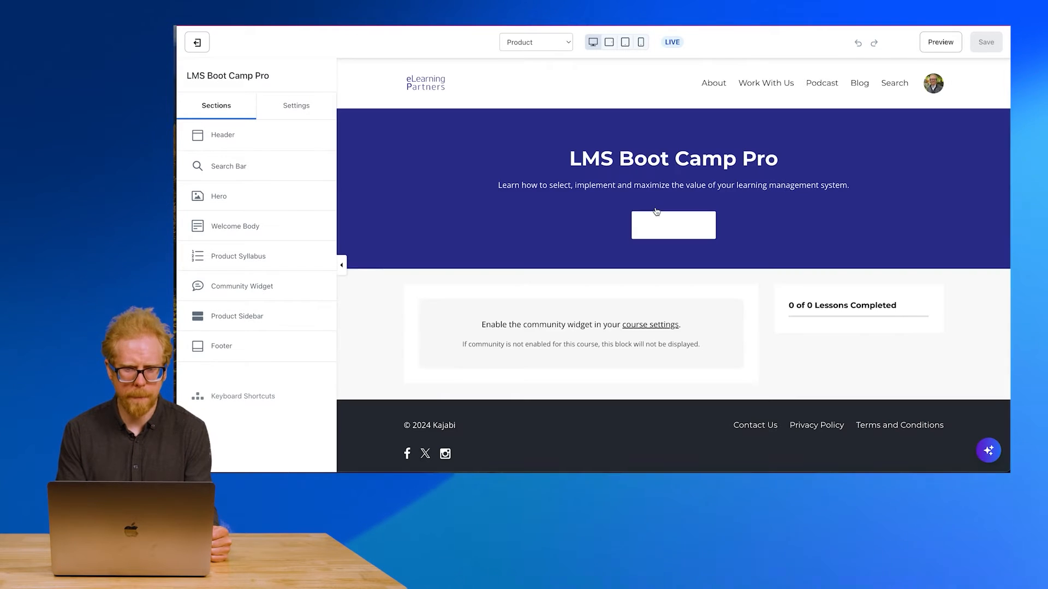
scroll(513, 213, down, 1)
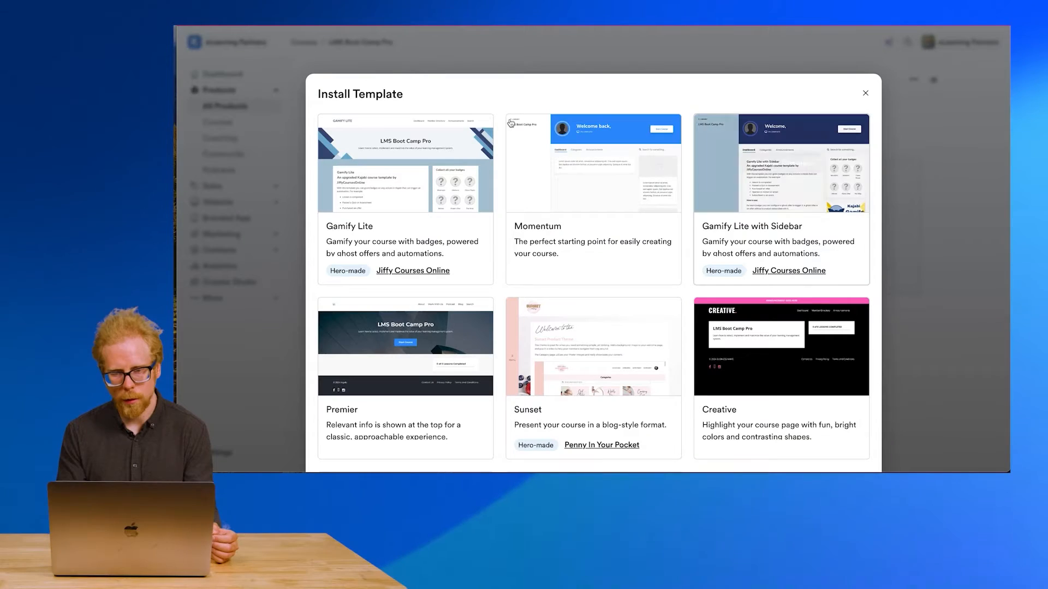
Look through all the course templates available for installation.
scroll(397, 182, down, 5)
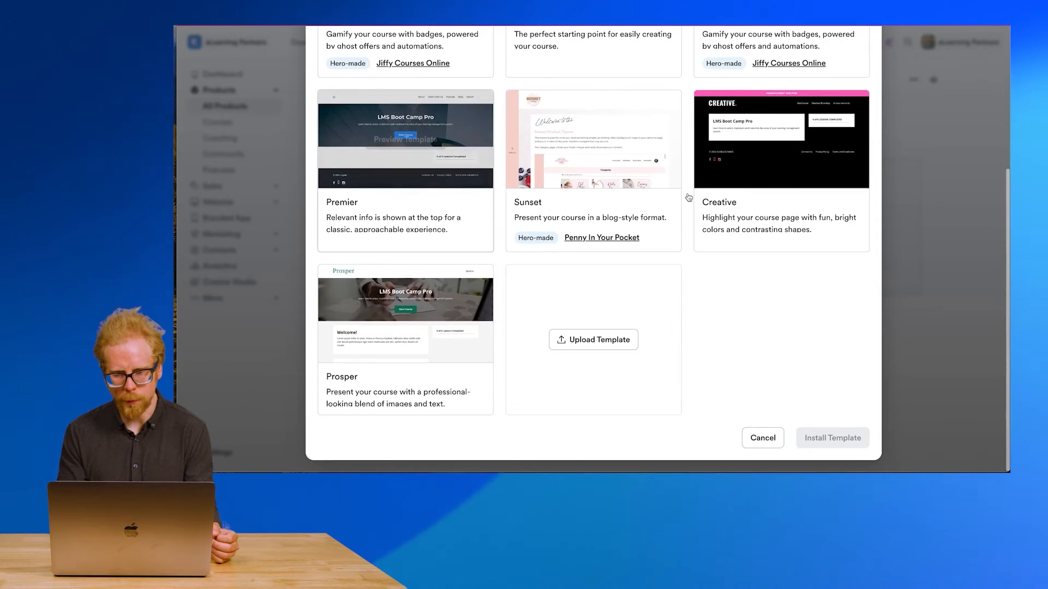
scroll(688, 197, up, 5)
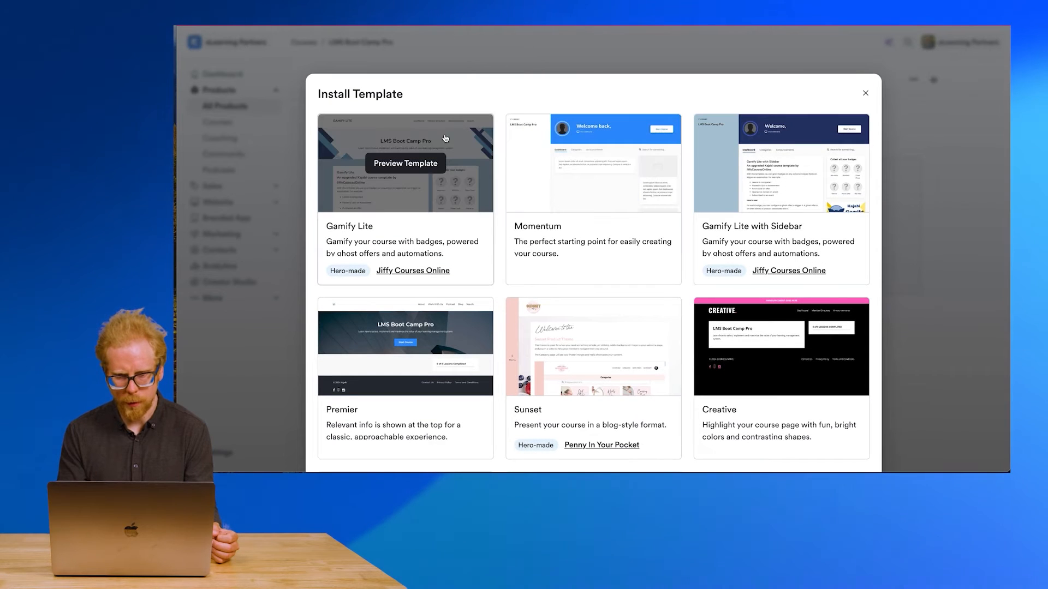
scroll(429, 154, down, 5)
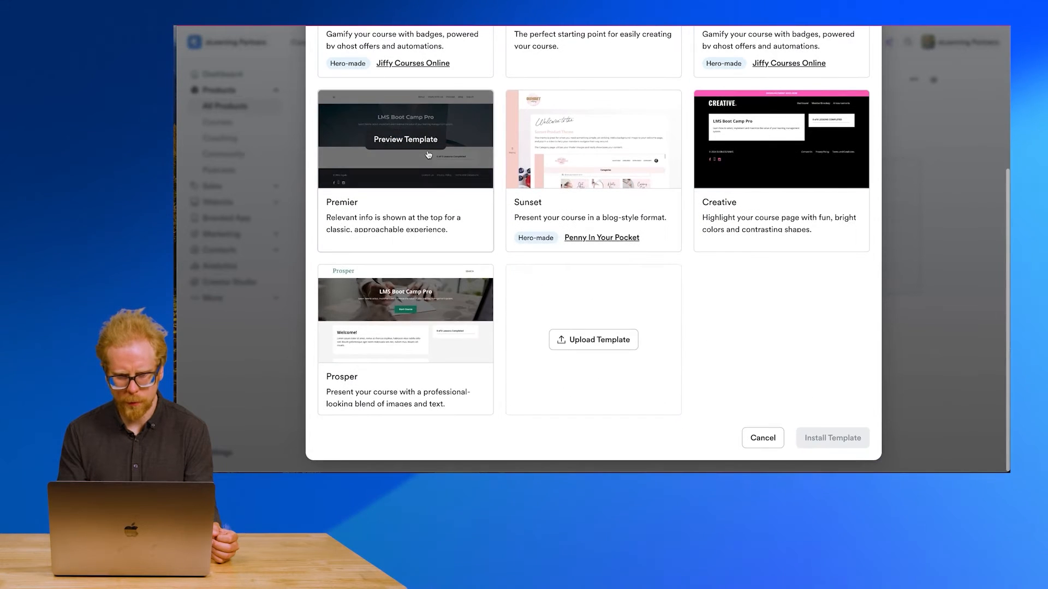
scroll(429, 154, up, 5)
scroll(428, 155, down, 1)
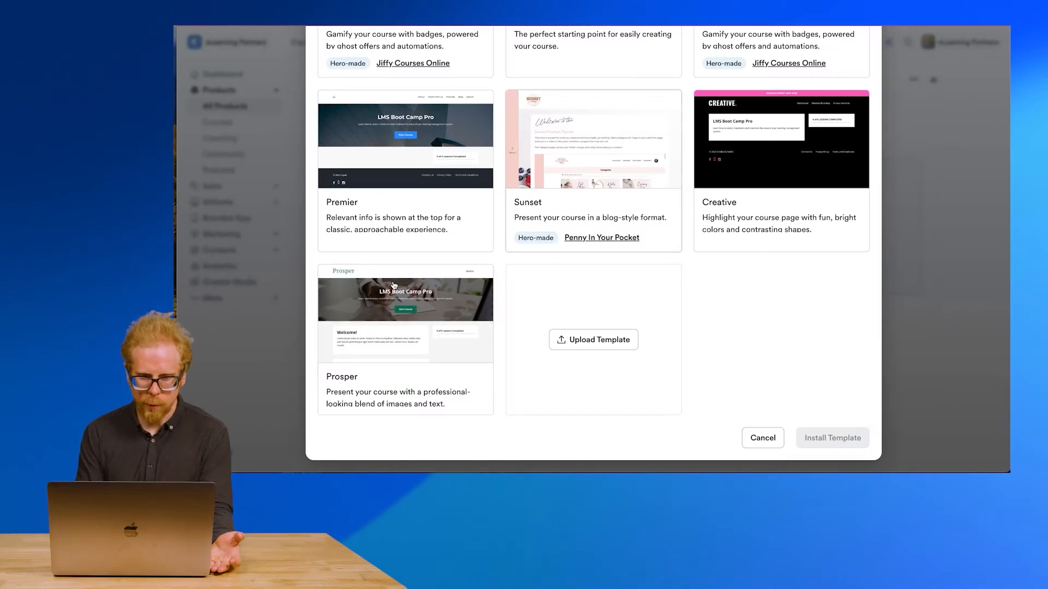
scroll(414, 283, up, 4)
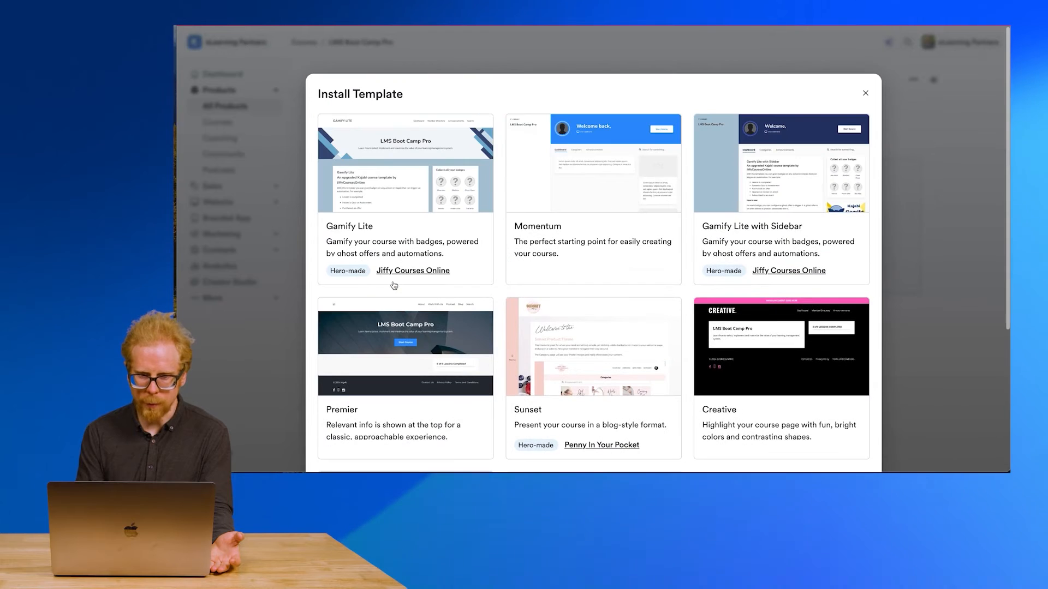
Preview the Momentum template, look over its page layout and close the preview.
click(606, 178)
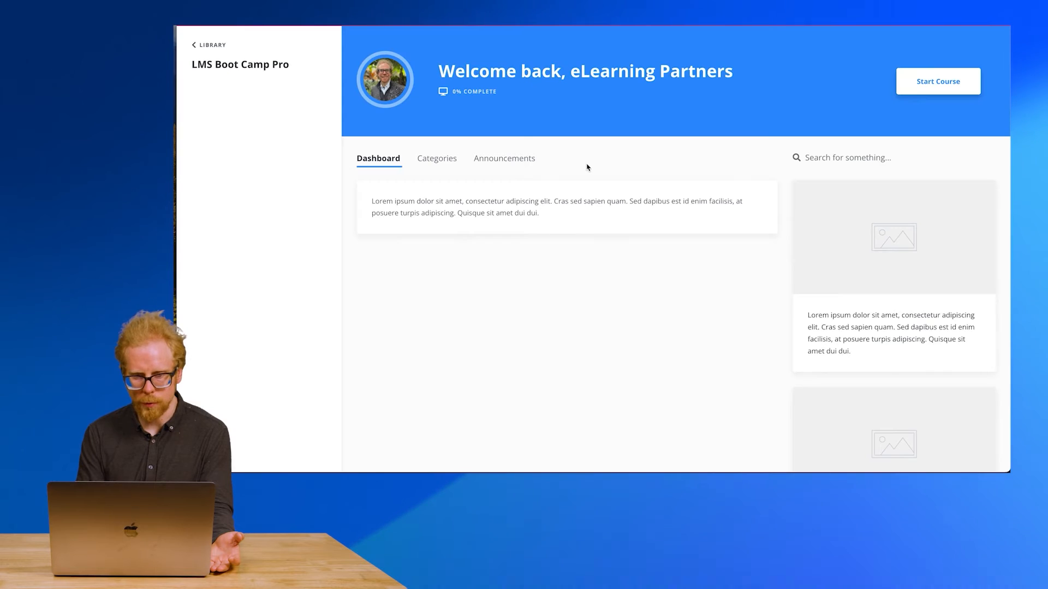
scroll(588, 167, down, 2)
scroll(786, 252, up, 2)
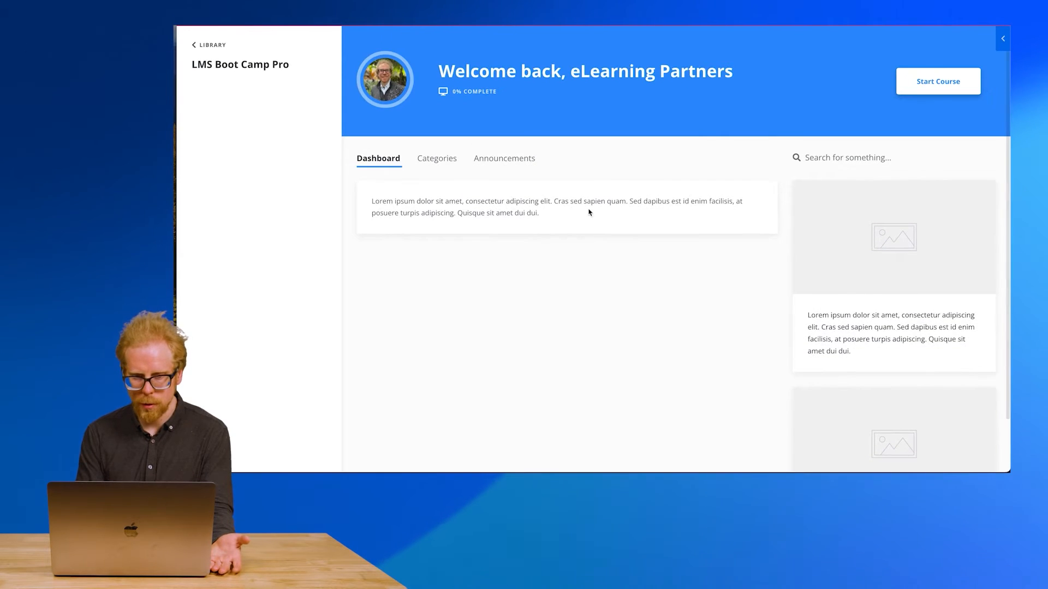
key(super+w)
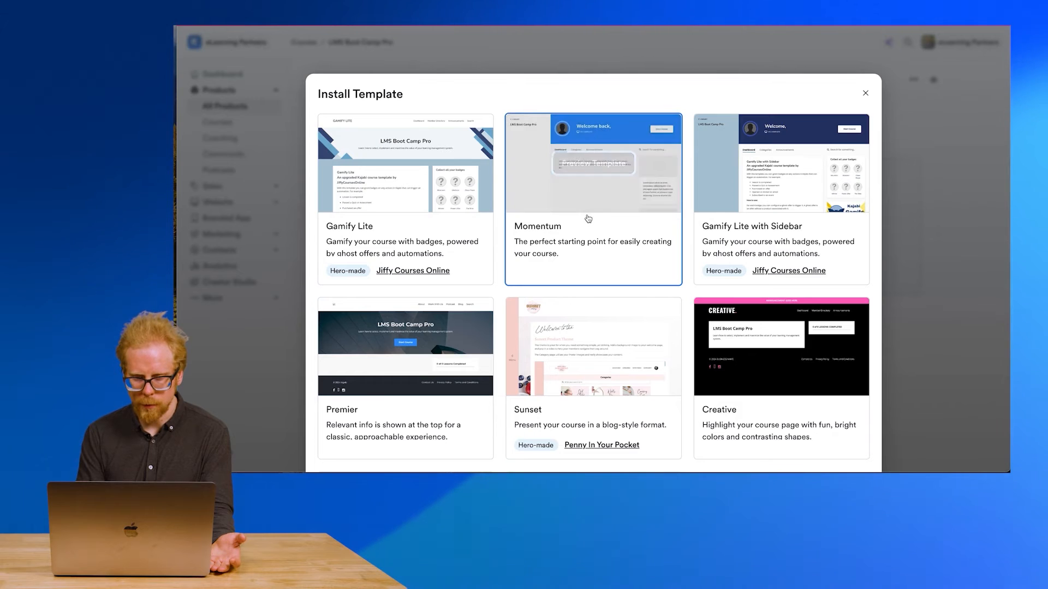
Install the selected Momentum template and activate it for the LMS Boot Camp Pro course.
scroll(600, 265, down, 4)
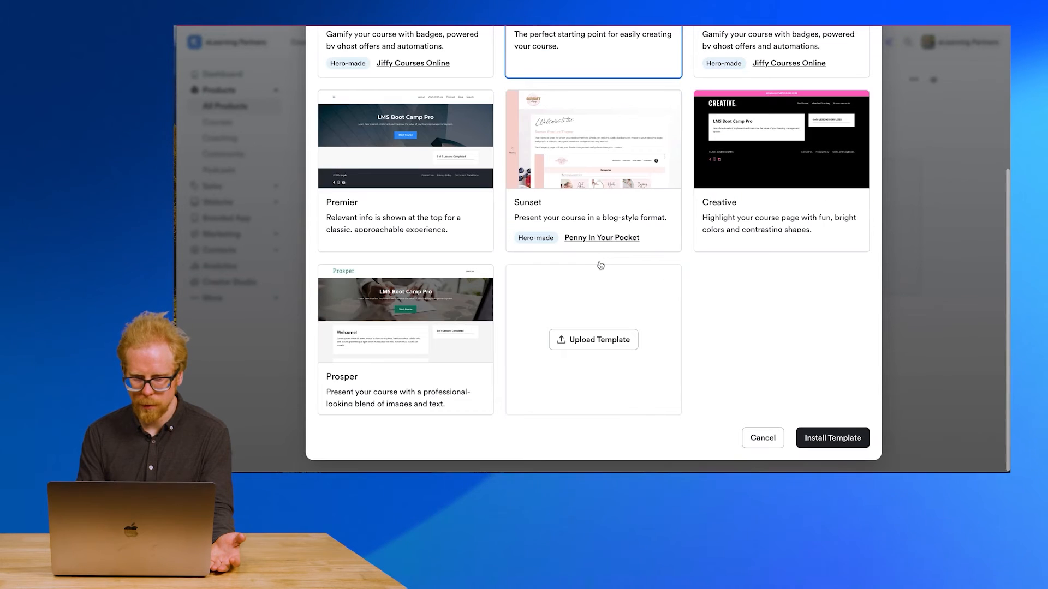
click(838, 440)
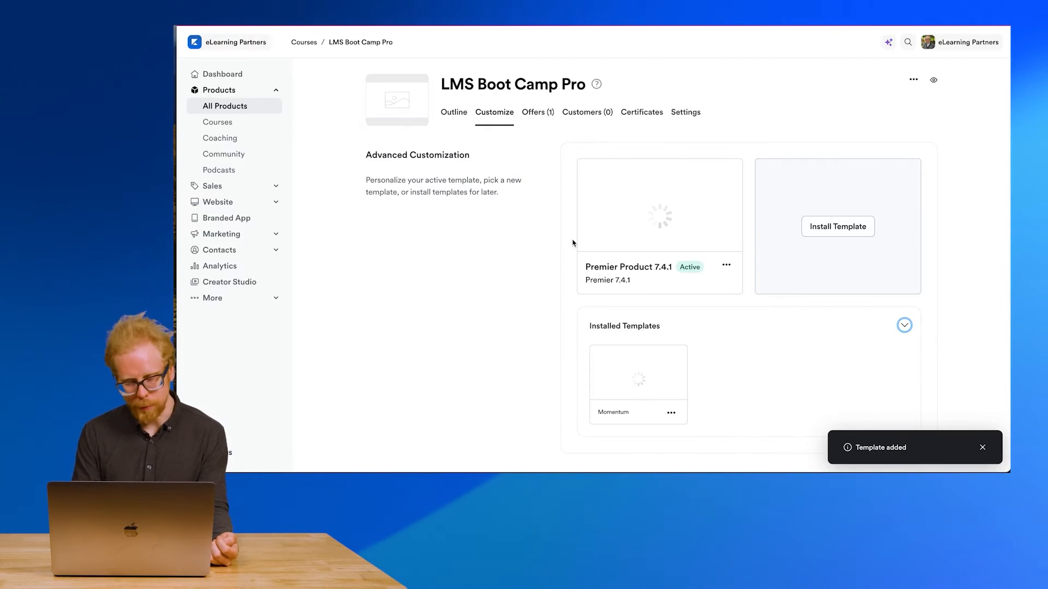
click(671, 413)
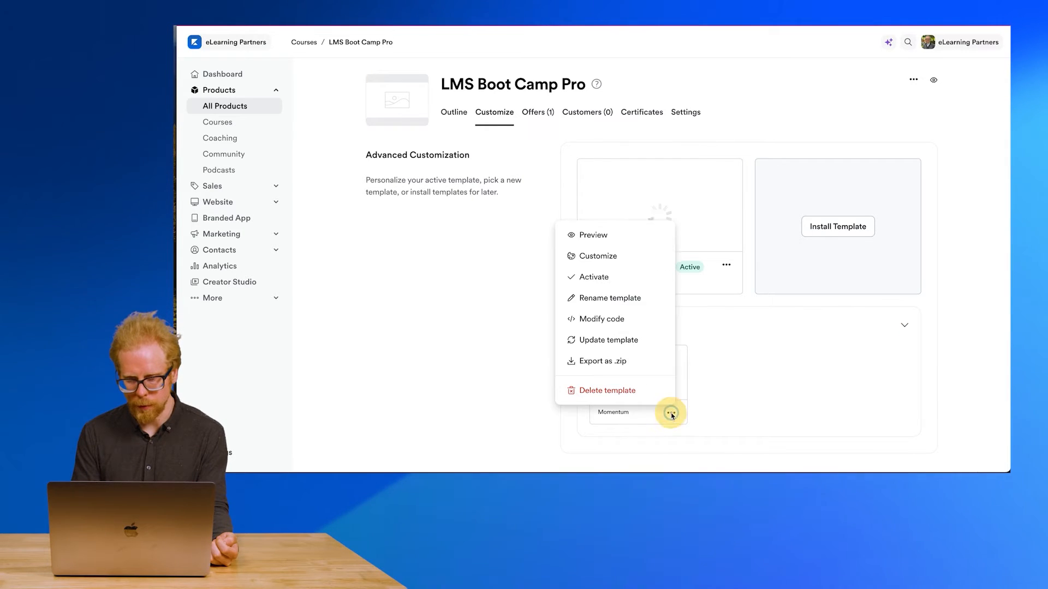
click(610, 278)
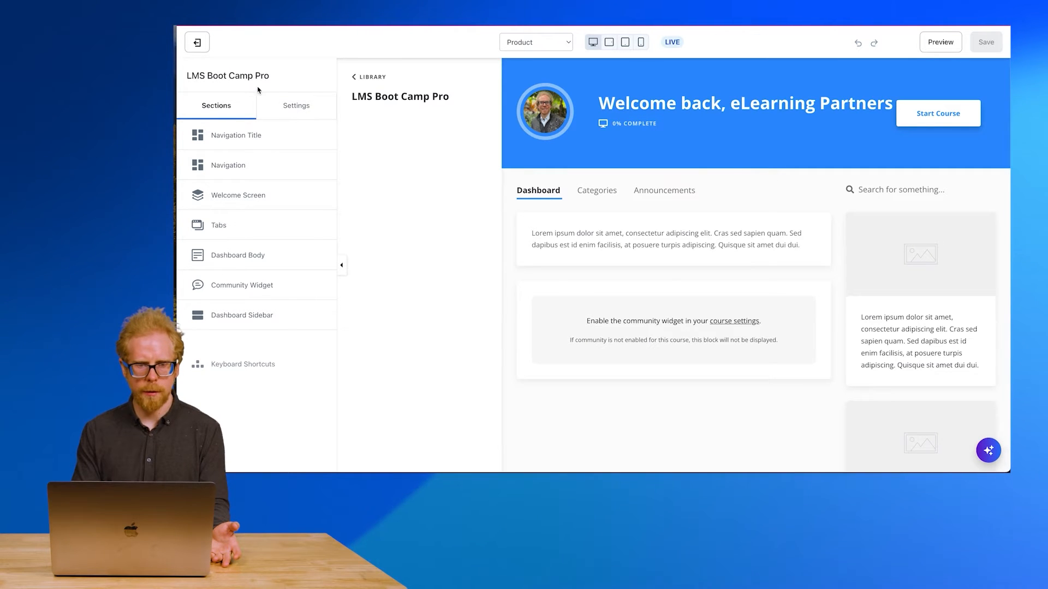
Exit the template editor, return to the list of all courses and look through it.
right_click(195, 45)
click(217, 47)
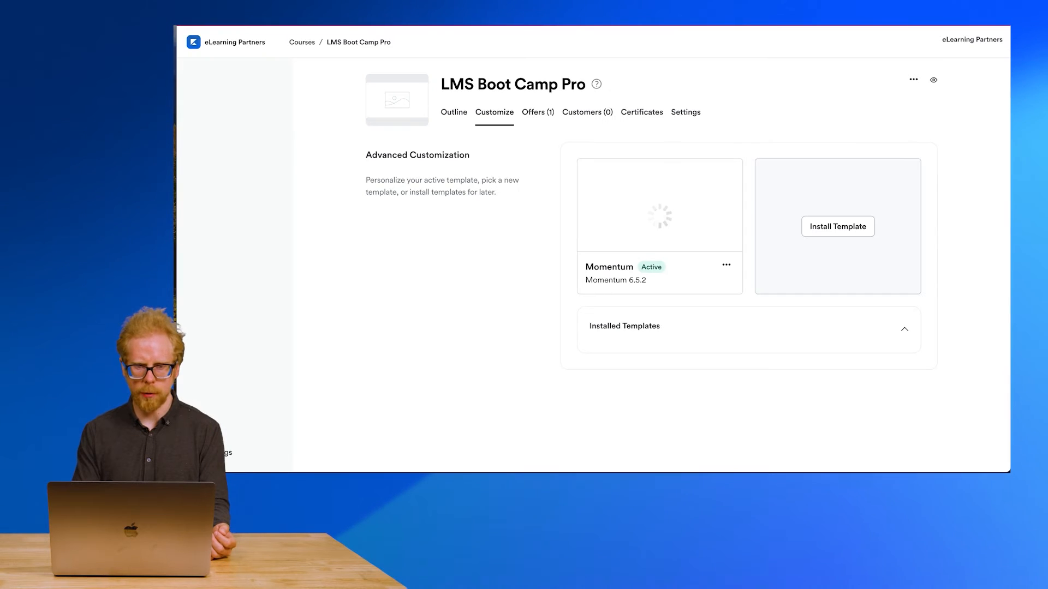
click(304, 43)
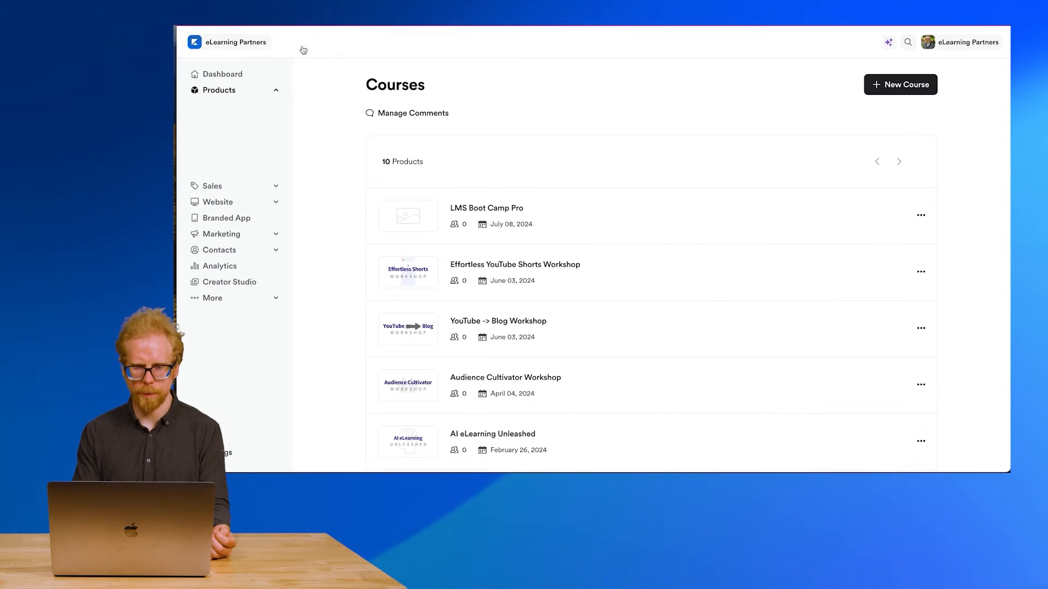
scroll(460, 217, down, 1)
scroll(460, 218, down, 4)
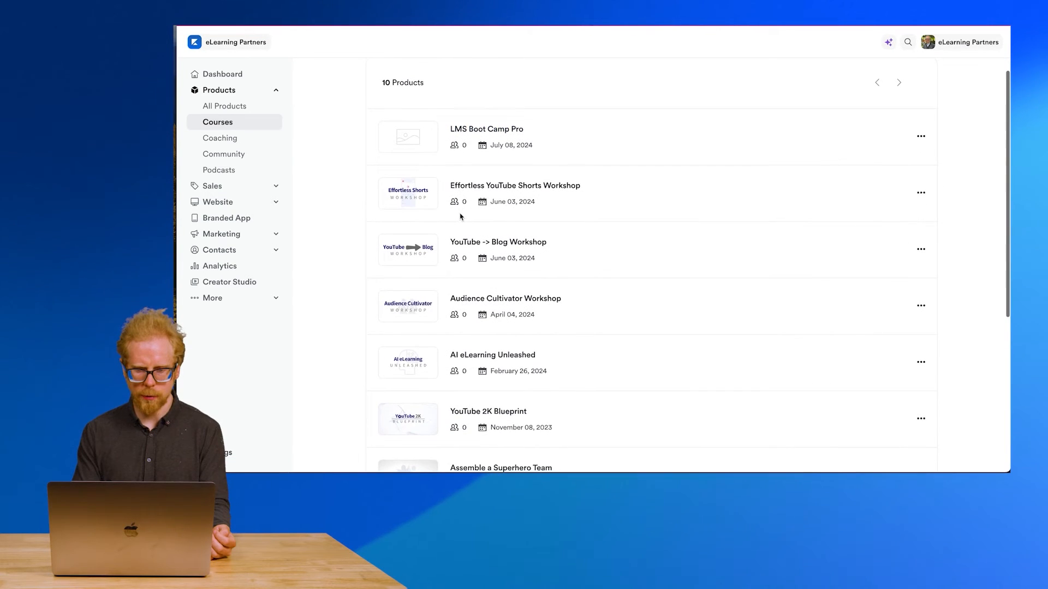
scroll(460, 217, down, 2)
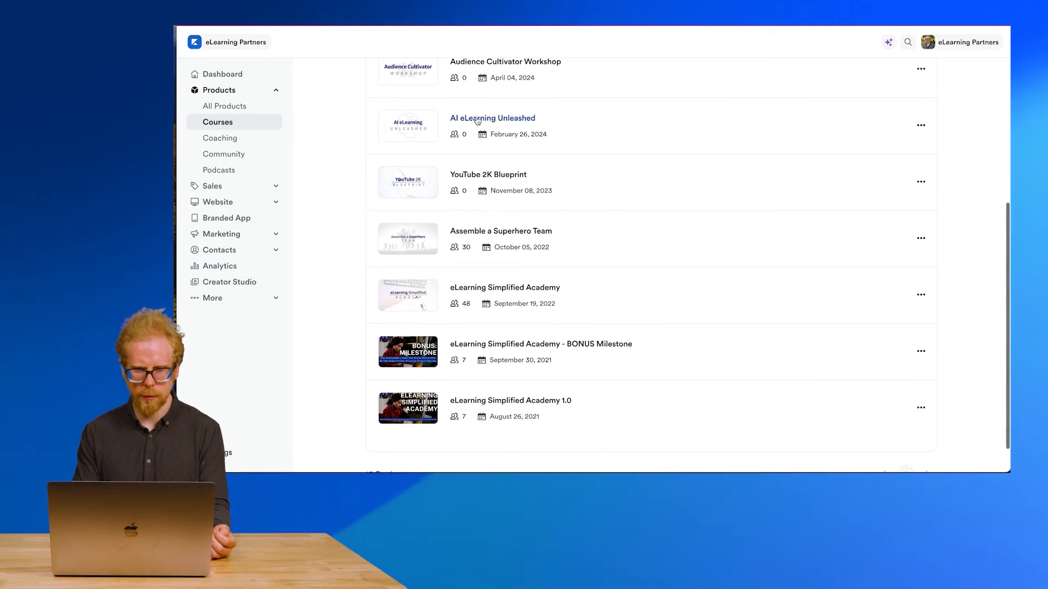
Open the eLearning Simplified Academy course, look over its milestone outline with the first milestone collapsed, and open its customization page.
click(500, 290)
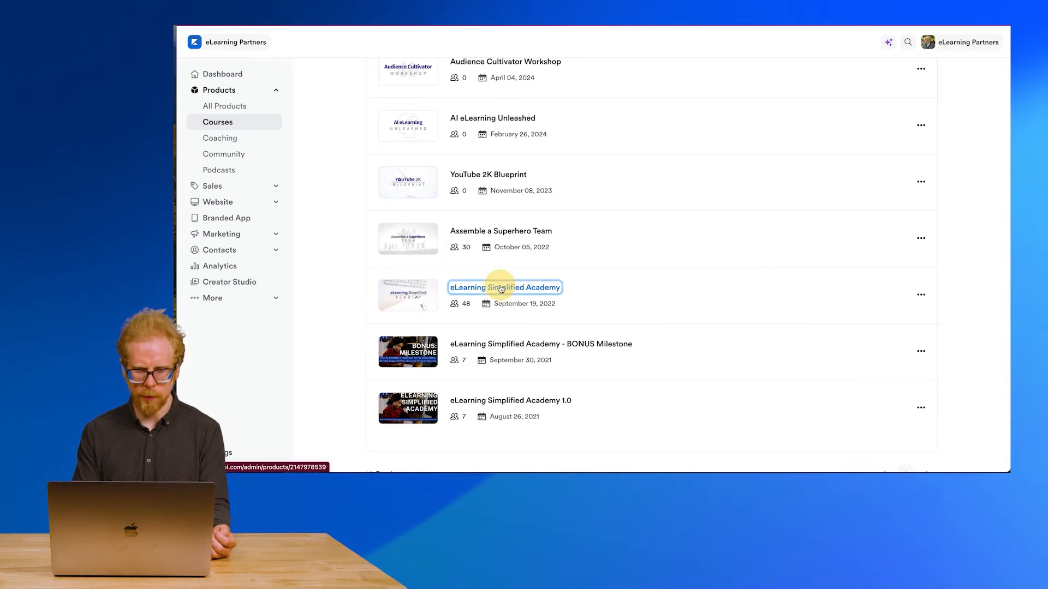
scroll(468, 250, down, 5)
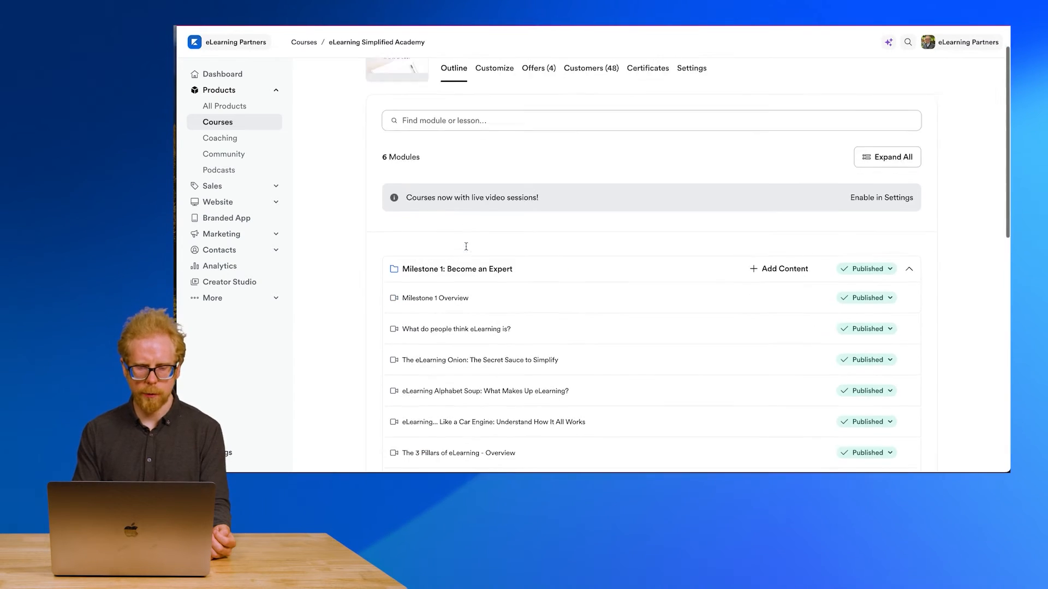
scroll(467, 250, up, 5)
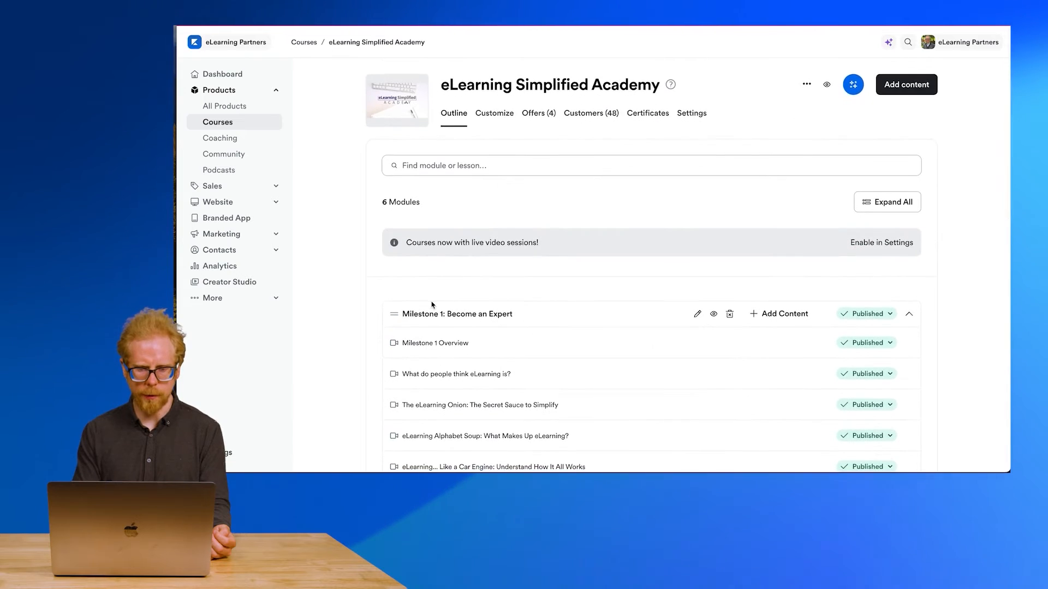
scroll(431, 299, down, 10)
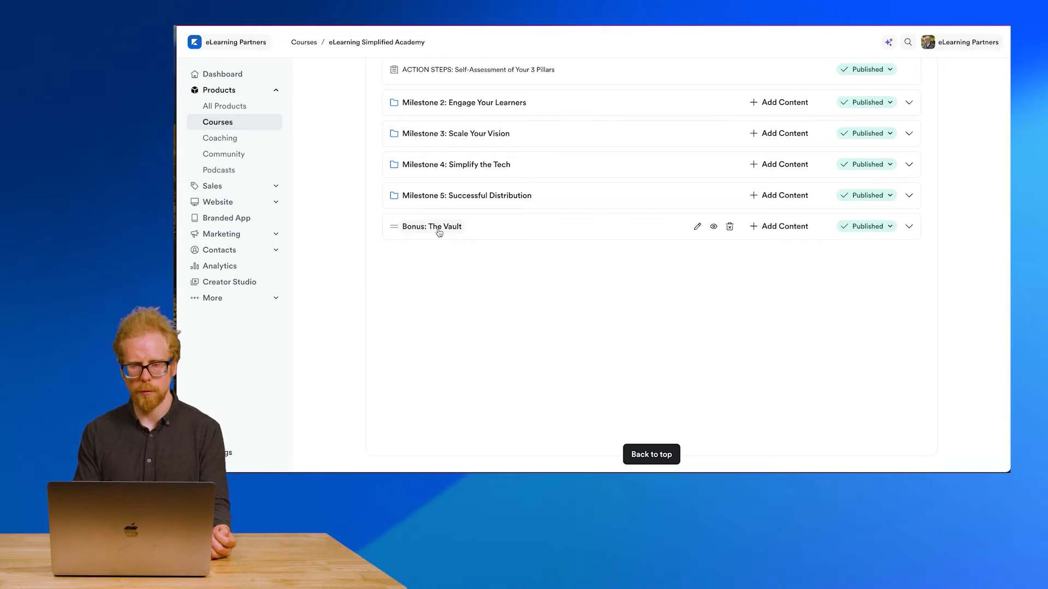
scroll(546, 256, up, 10)
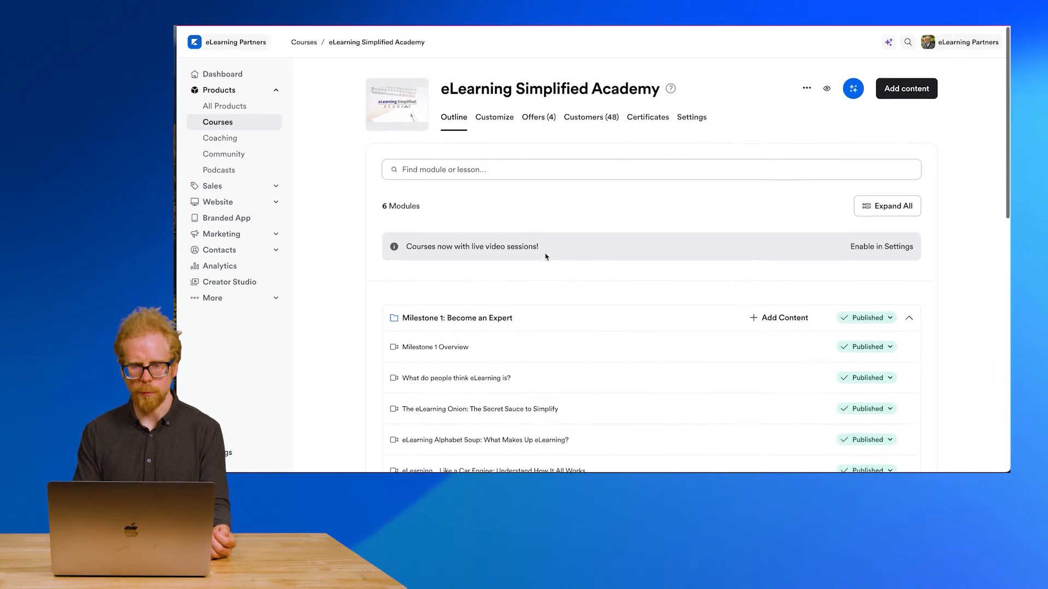
click(909, 316)
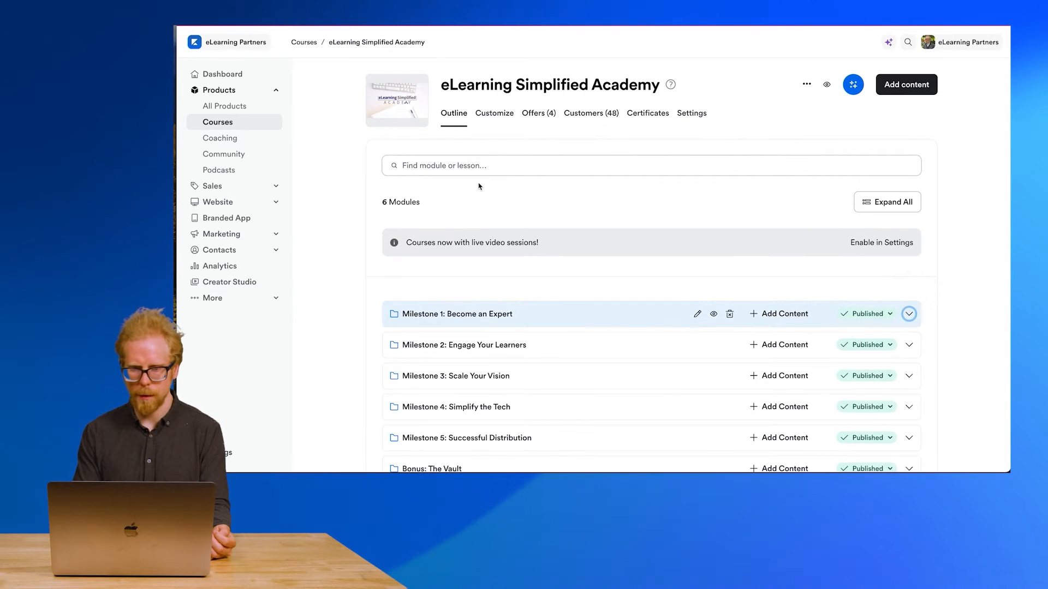
click(491, 116)
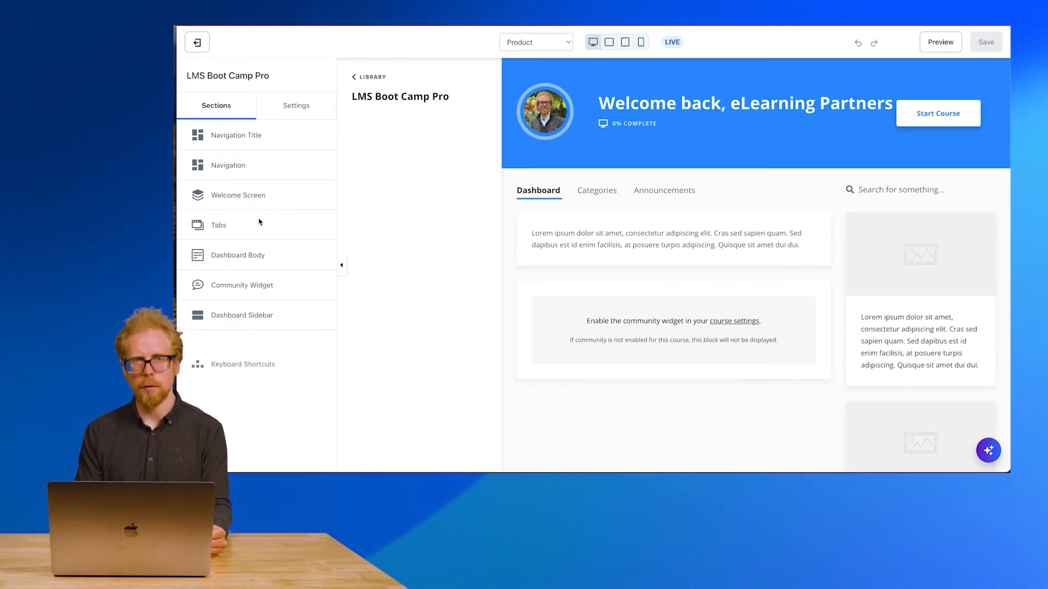
In the LMS Boot Camp Pro template's Tabs section, clear the Announcements text and rename the Categories tab to Milestones.
click(221, 230)
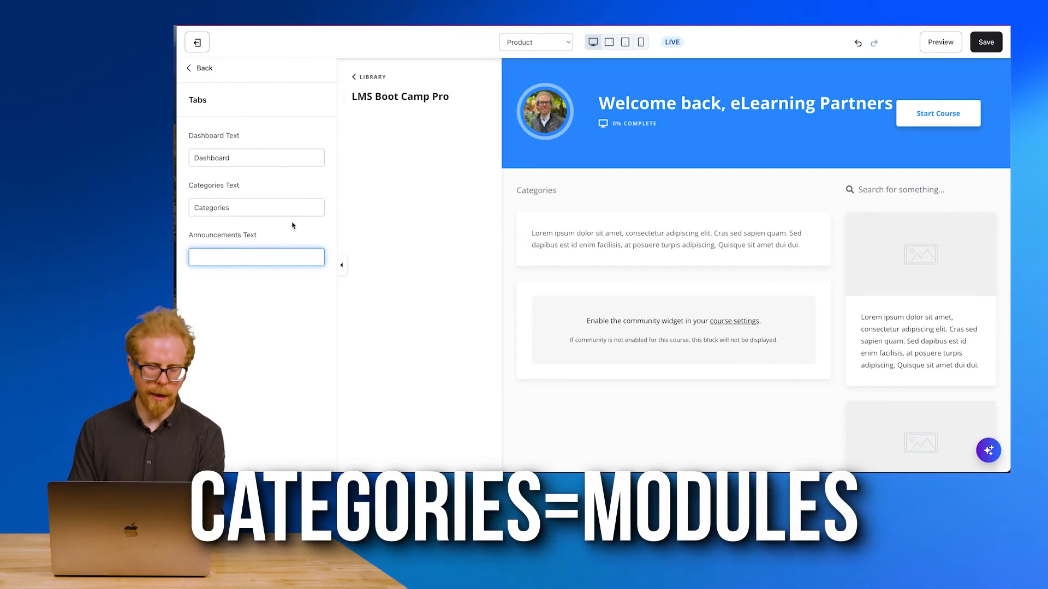
click(285, 212)
double_click(285, 213)
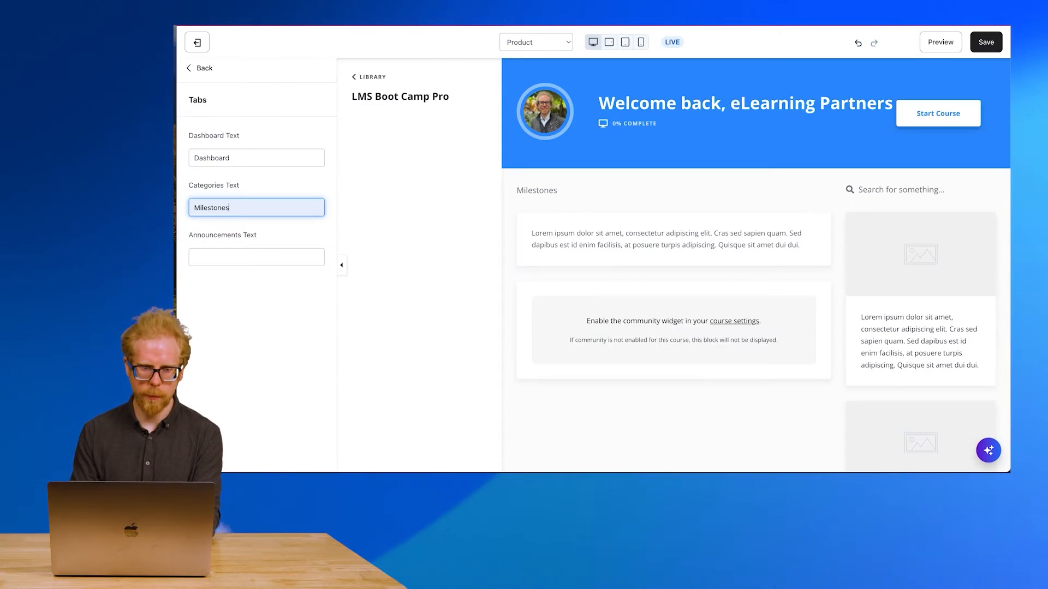
Rename the Dashboard tab to Welcome, save the template and return to the section list.
click(236, 156)
text(W)
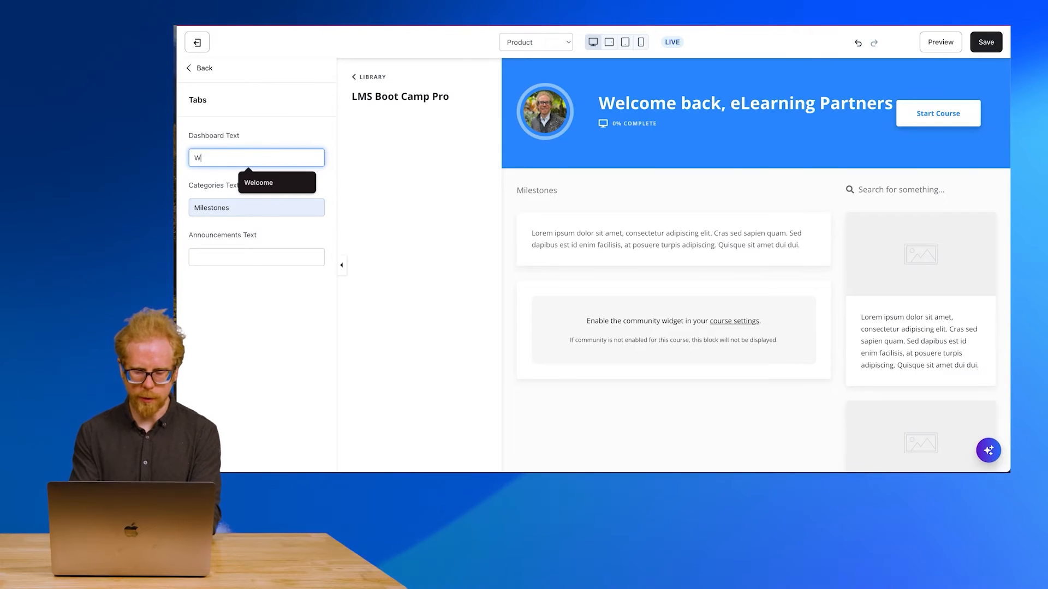
text(elcome)
click(1008, 47)
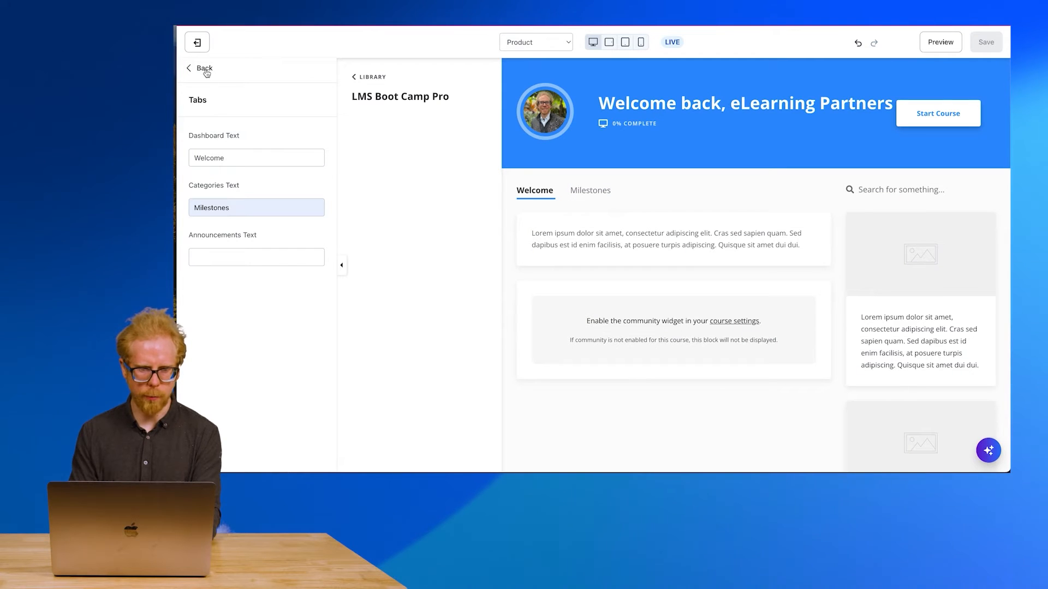
click(205, 69)
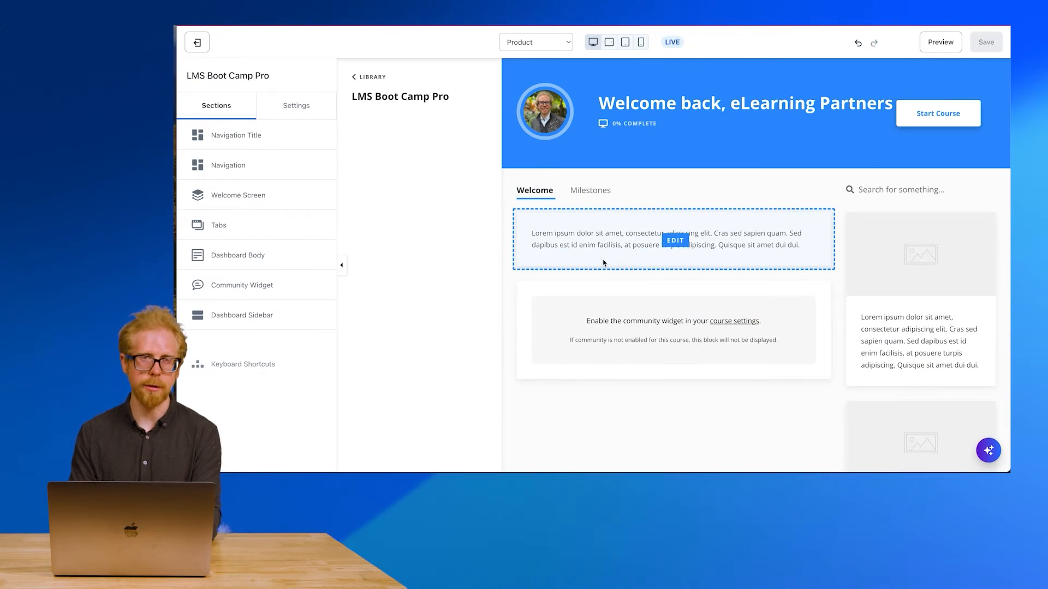
Open the dashboard's placeholder text block, and read through the eLearning Simplified Academy welcome page as an example.
click(620, 236)
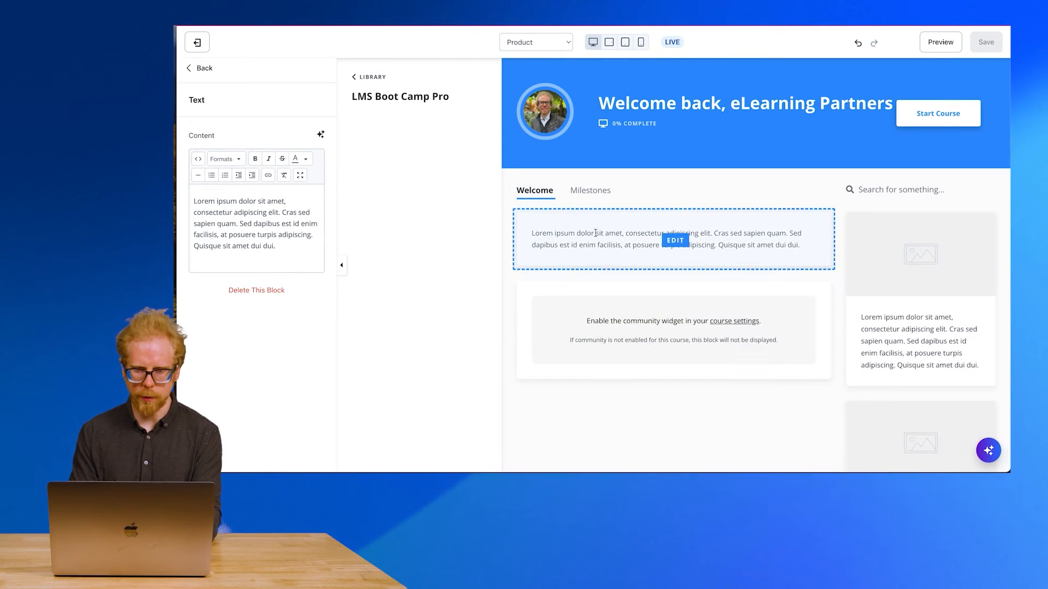
click(858, 42)
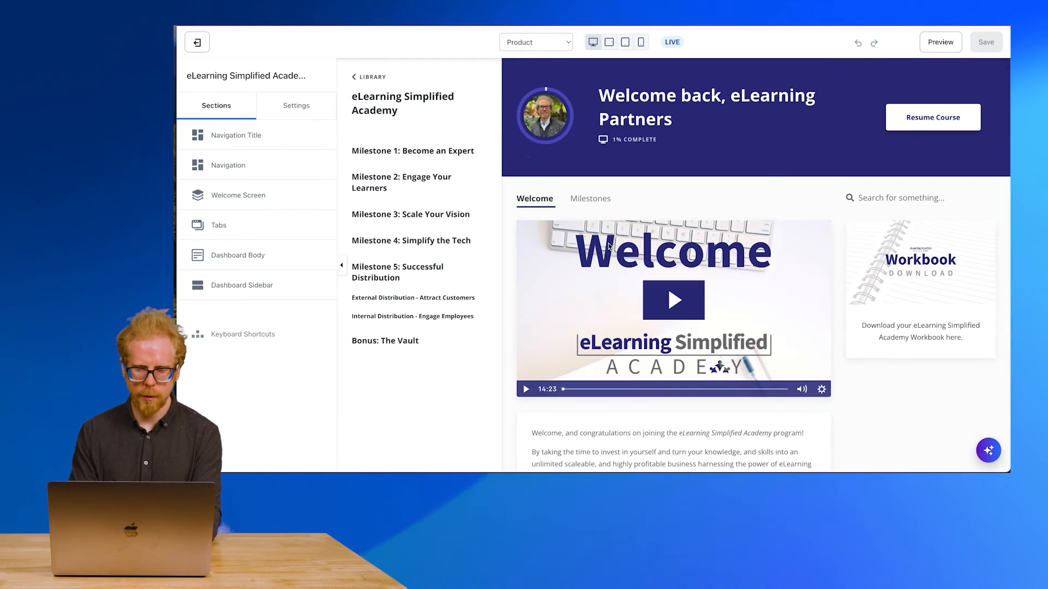
scroll(602, 246, down, 6)
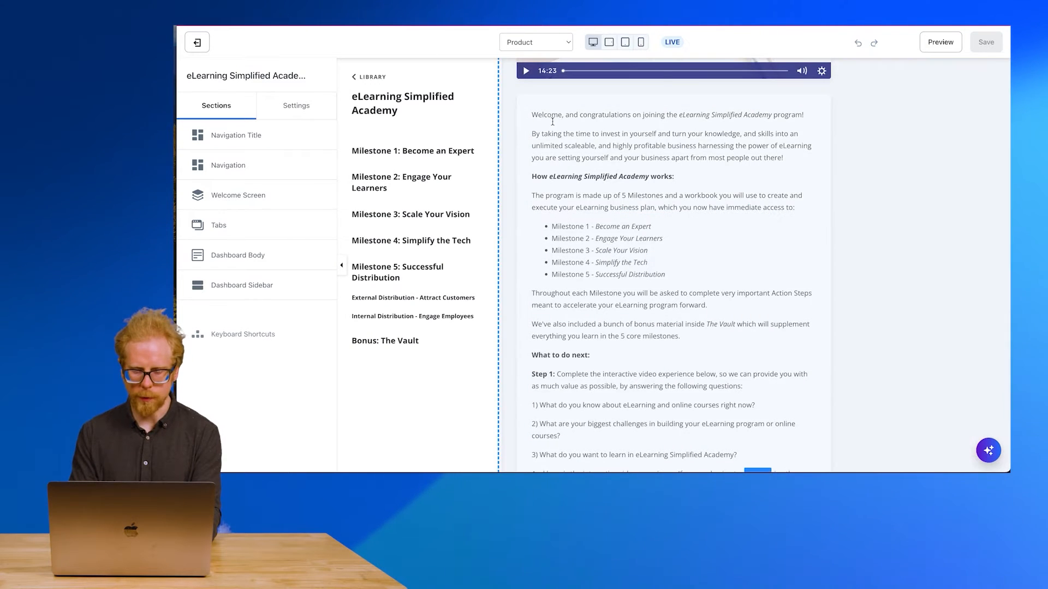
scroll(646, 209, down, 2)
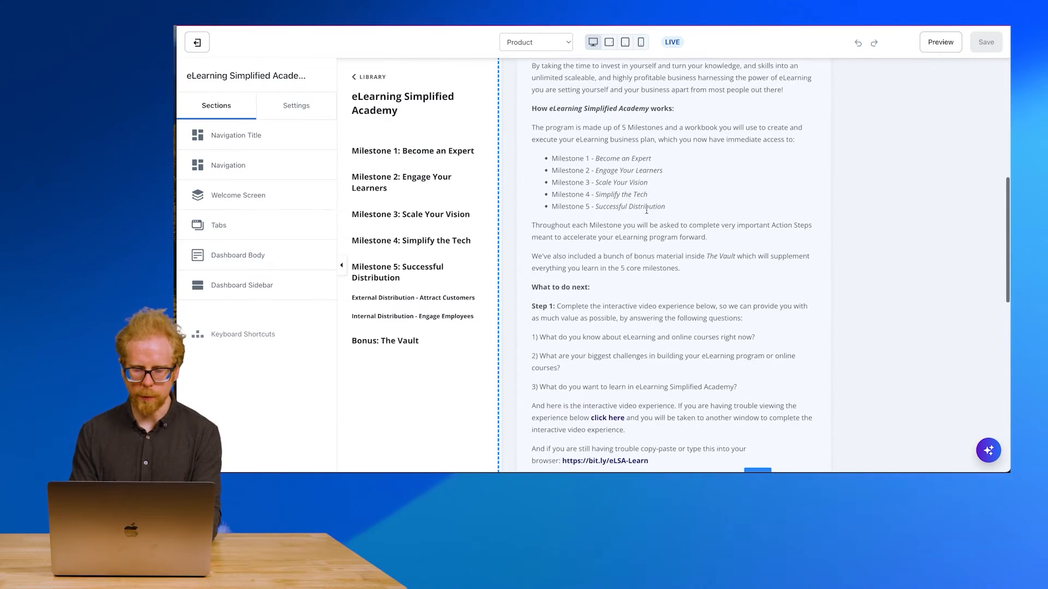
scroll(604, 146, up, 2)
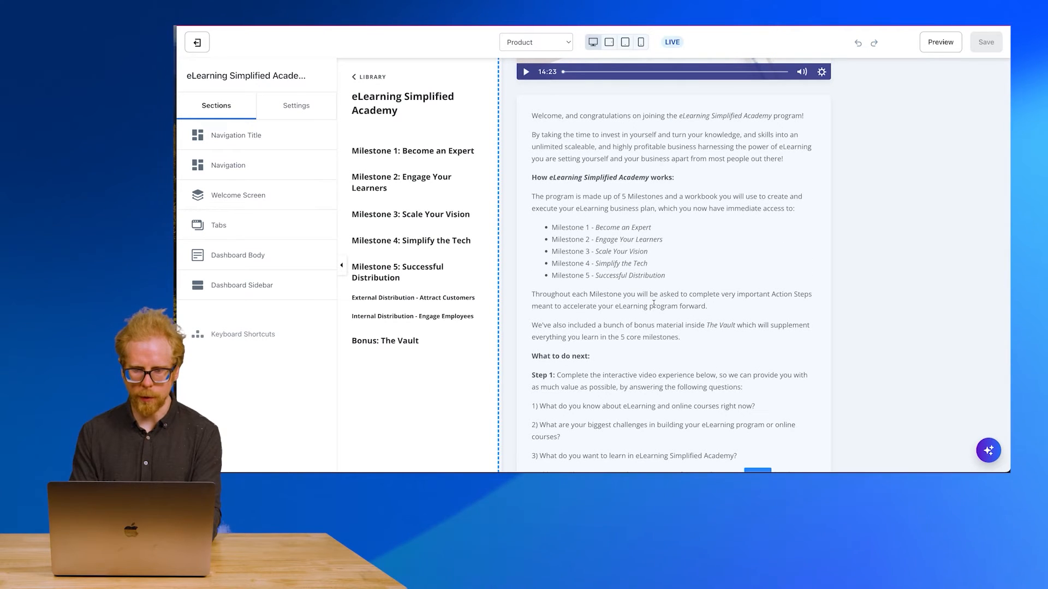
scroll(653, 304, down, 5)
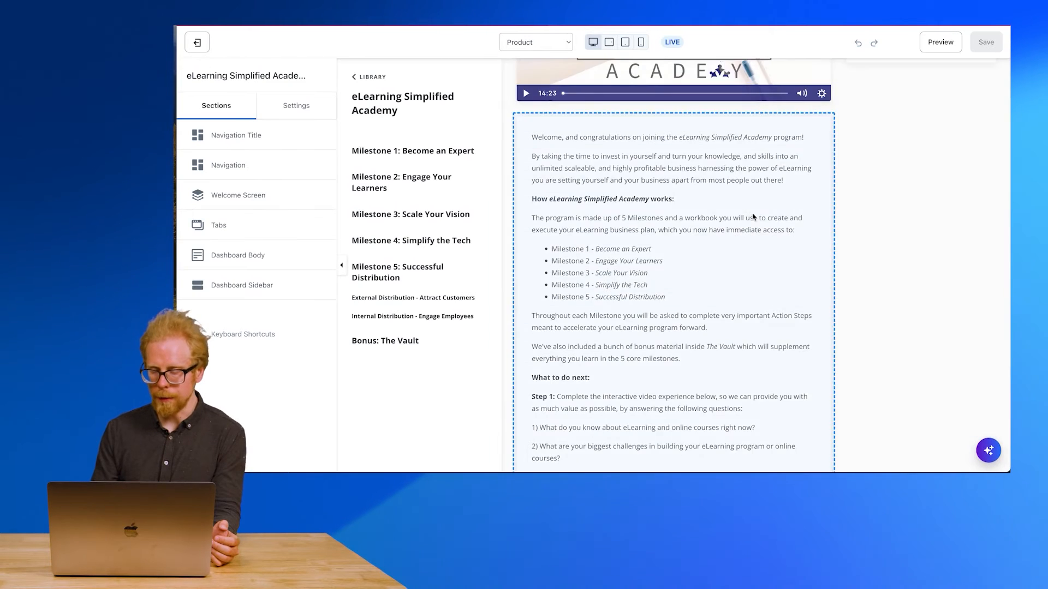
scroll(910, 280, up, 5)
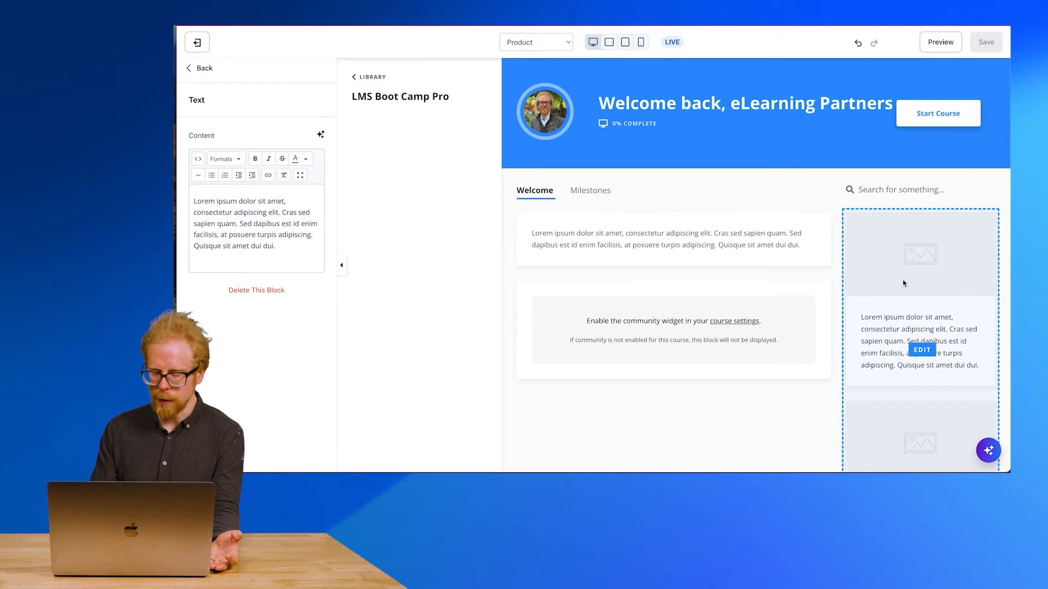
Delete the card block from the LMS Boot Camp Pro dashboard sidebar.
click(895, 257)
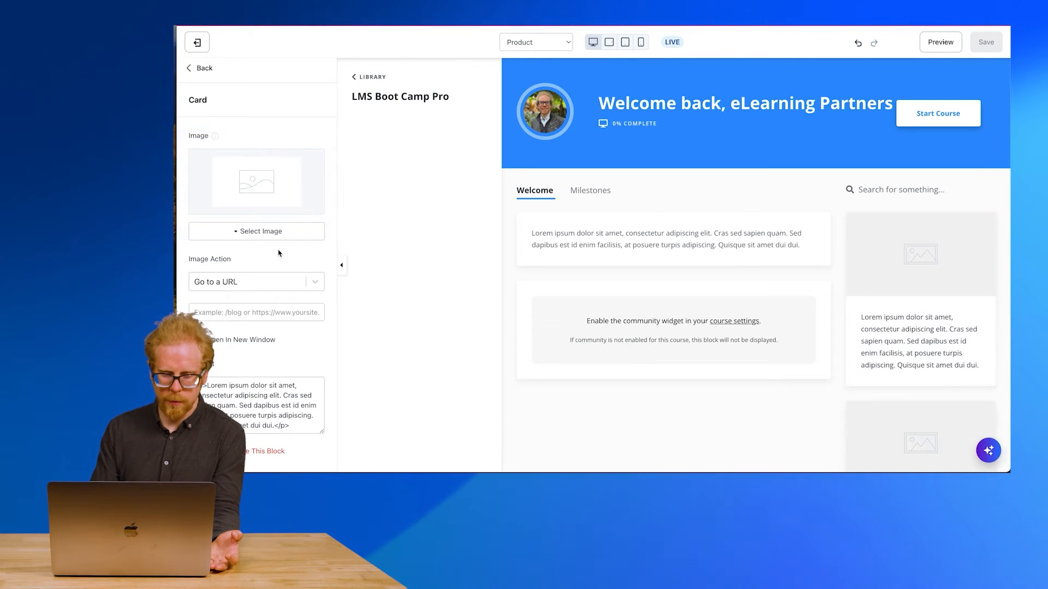
click(204, 72)
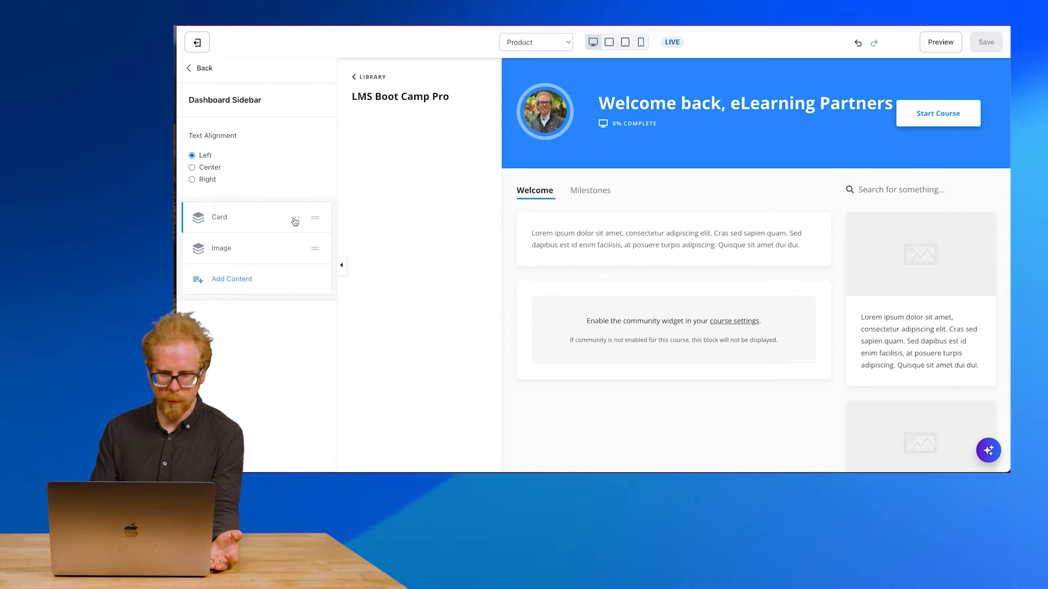
click(282, 292)
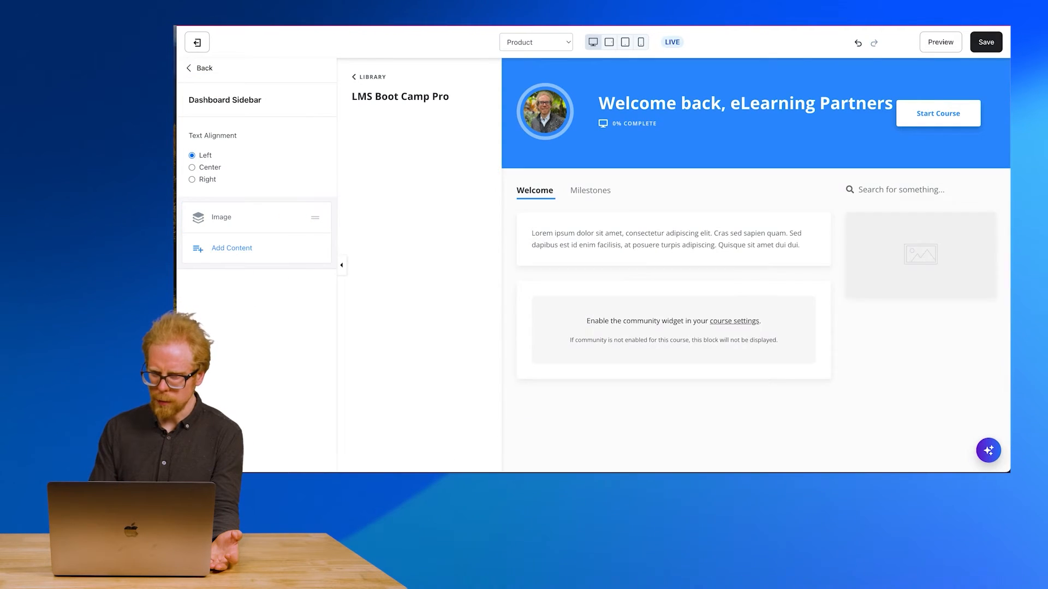
Open the sidebar's remaining image block and examine the available image action options without changing the selection.
click(922, 256)
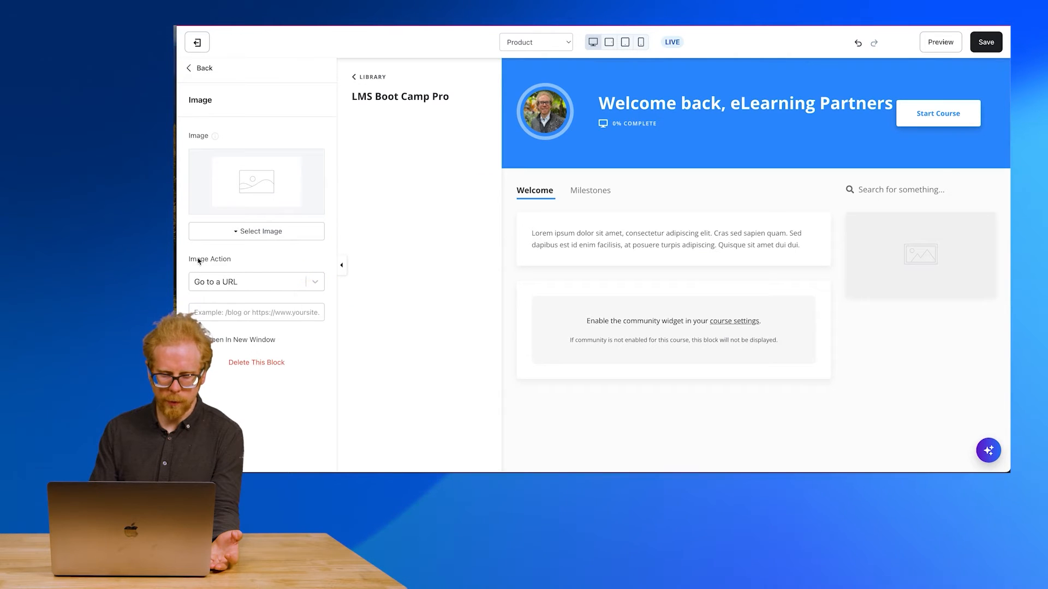
click(315, 283)
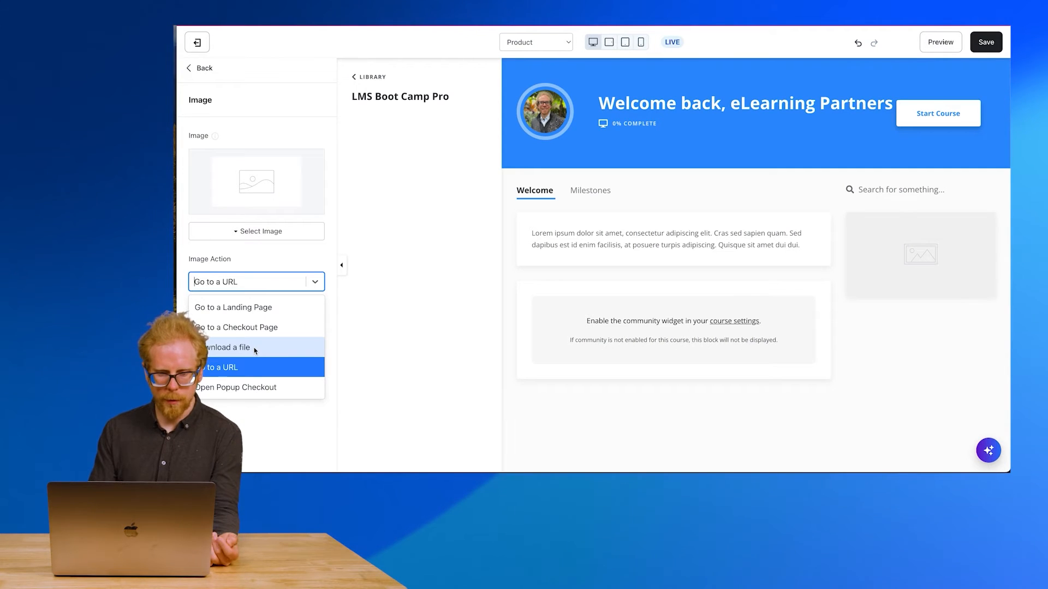
click(312, 255)
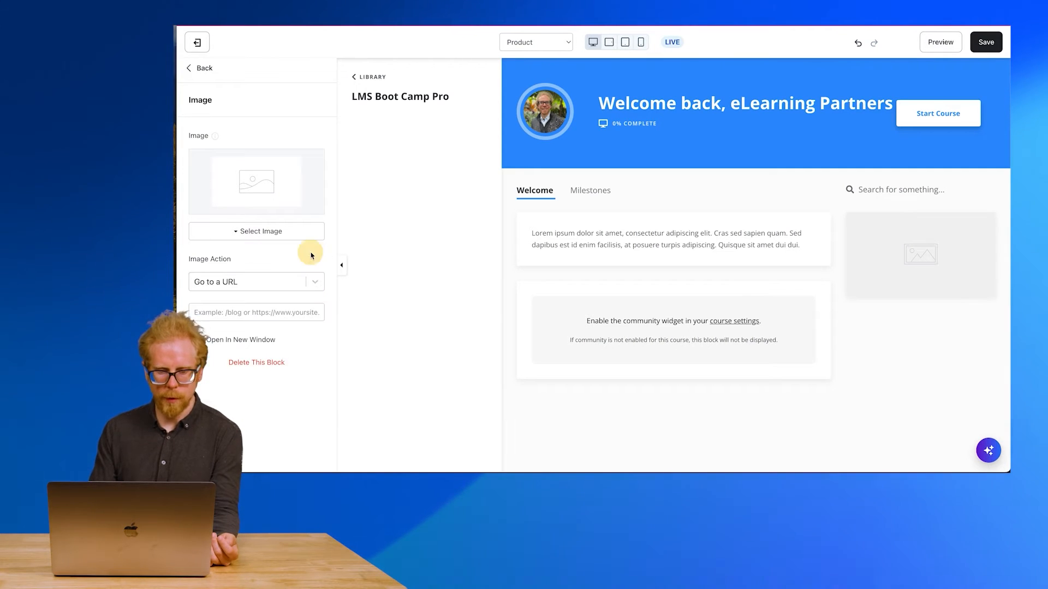
click(314, 281)
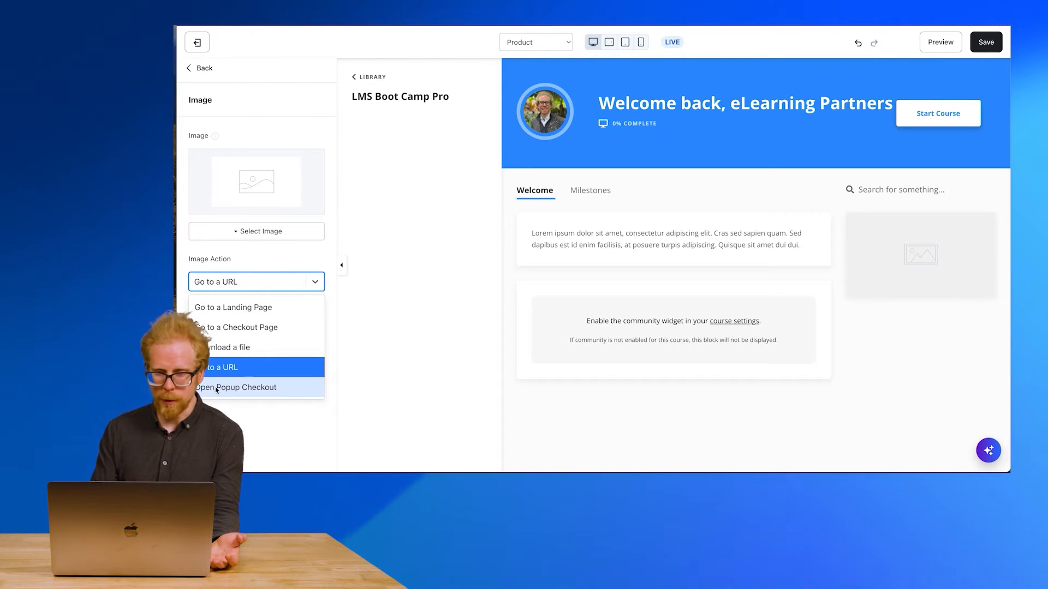
click(330, 238)
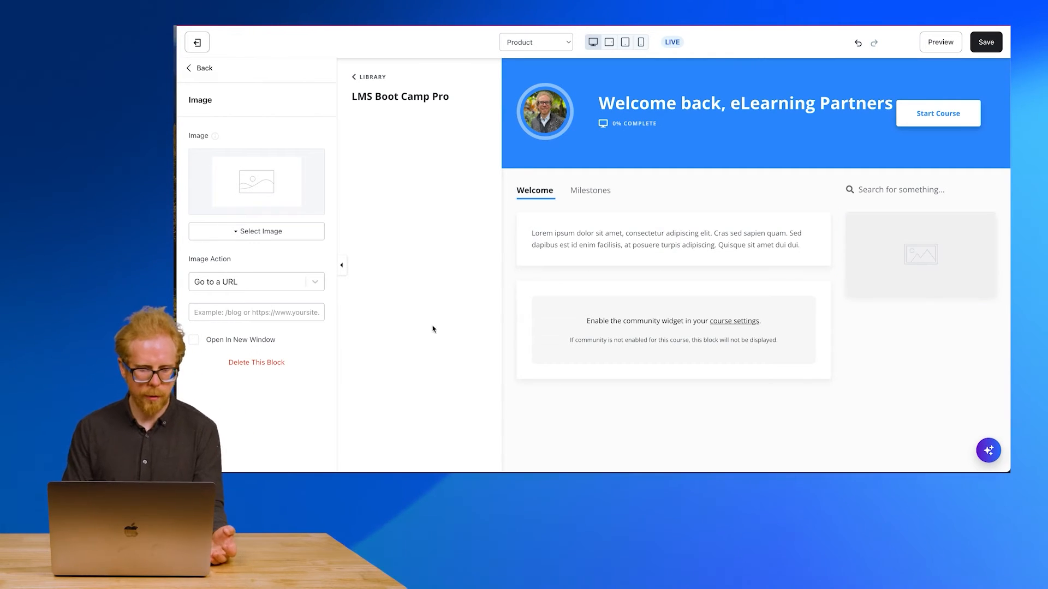
click(313, 289)
click(447, 215)
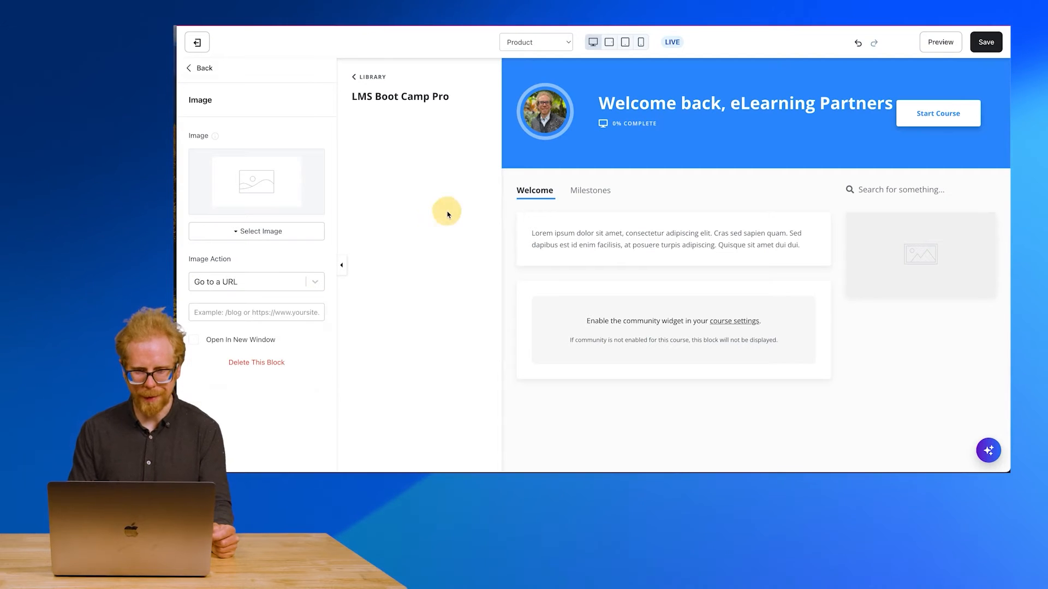
Leave the image block, exit the template editor and open the LMS Boot Camp Pro outline.
click(205, 69)
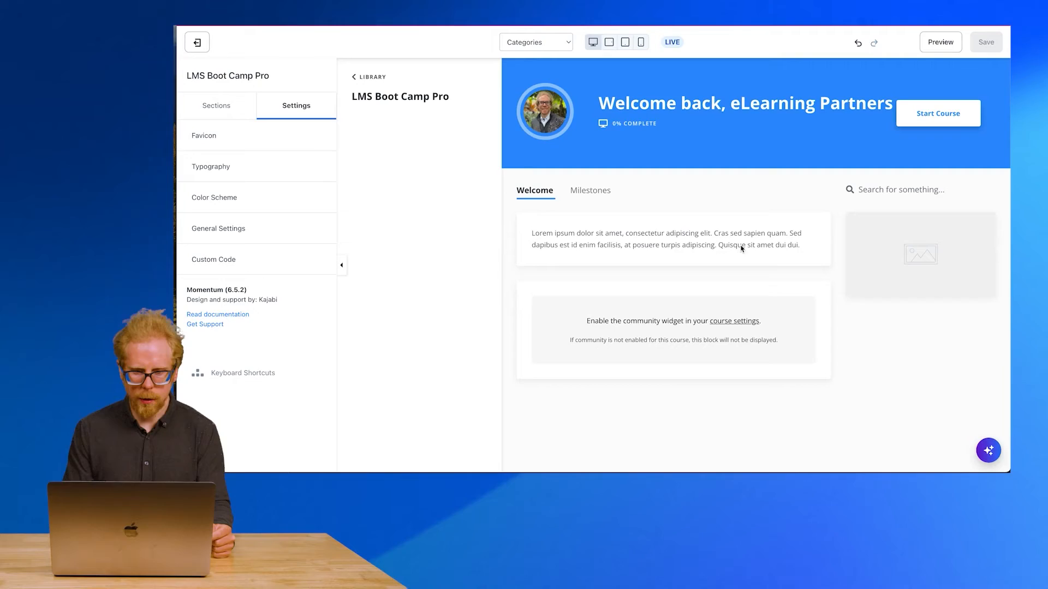
click(199, 36)
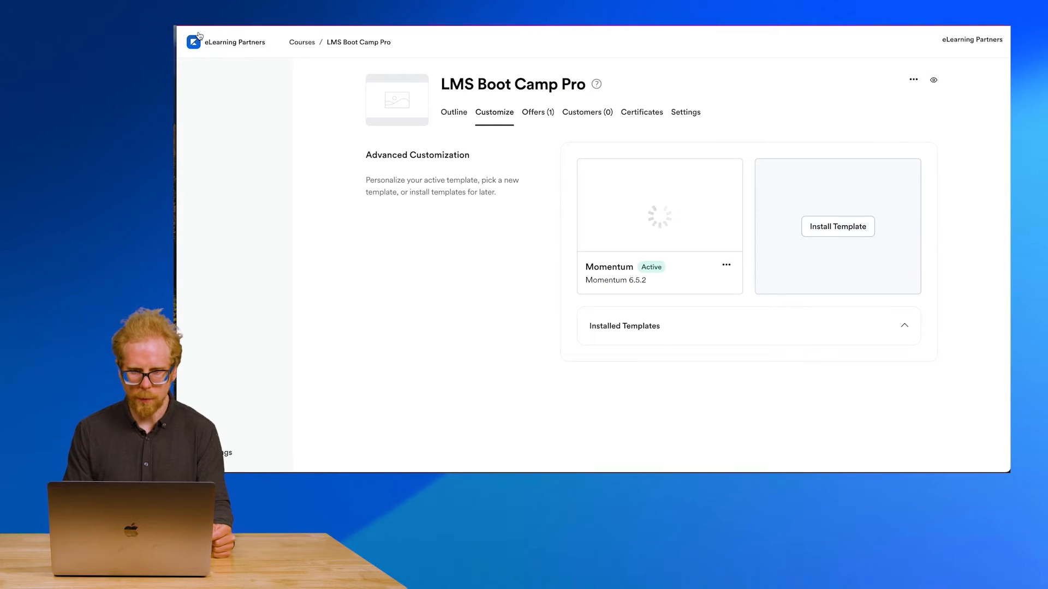
click(463, 116)
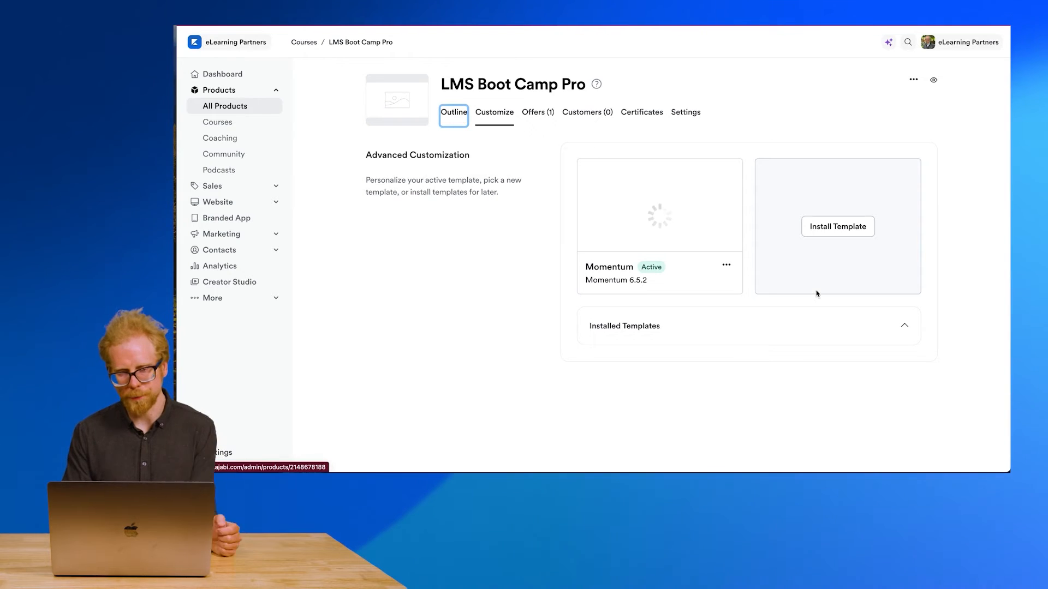
Publish the Advanced Learning Management Systems Techniques module and its lessons Key Features of an LMS, Introduction to LMS and Types of LMS.
scroll(843, 265, down, 3)
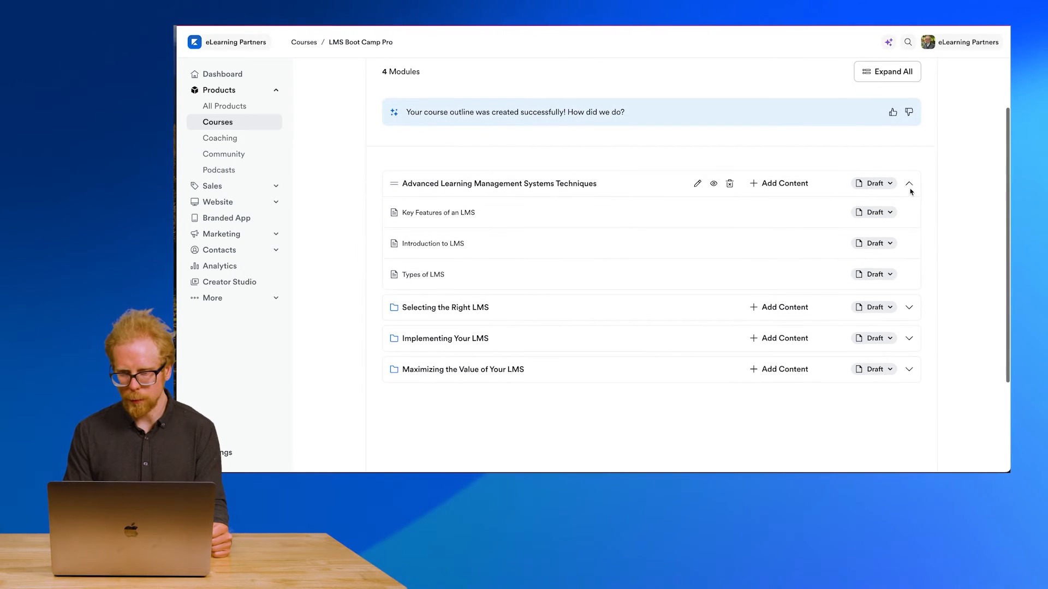
click(891, 184)
click(834, 232)
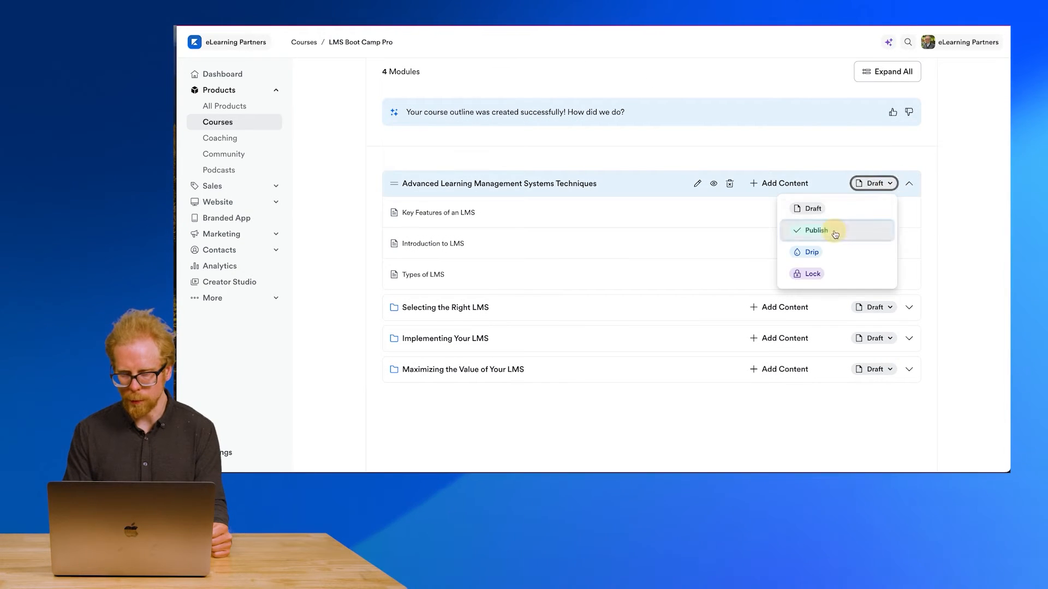
click(888, 213)
click(851, 260)
click(885, 247)
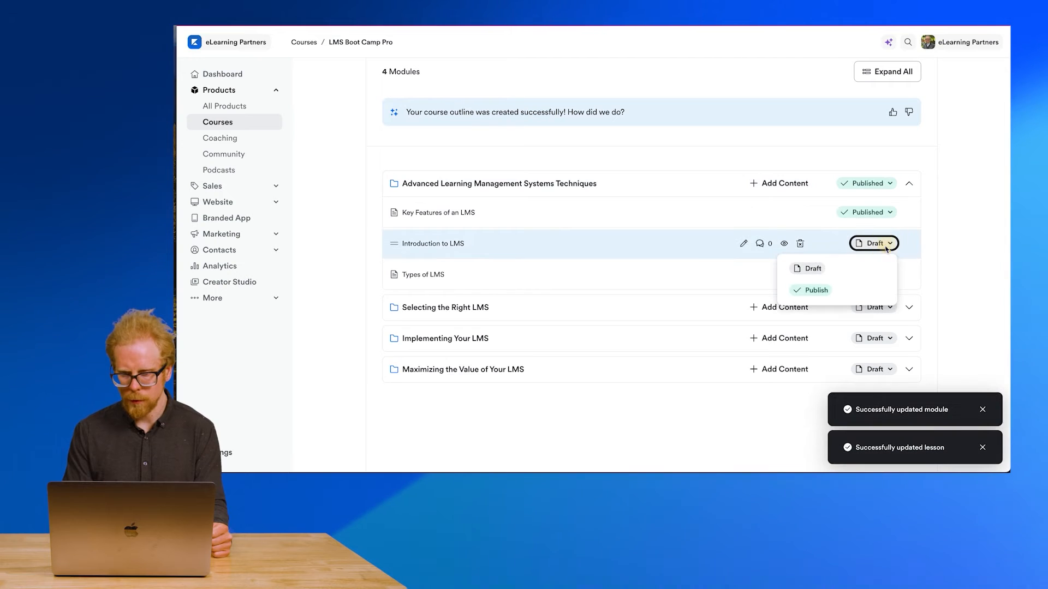
click(828, 291)
click(879, 275)
click(827, 325)
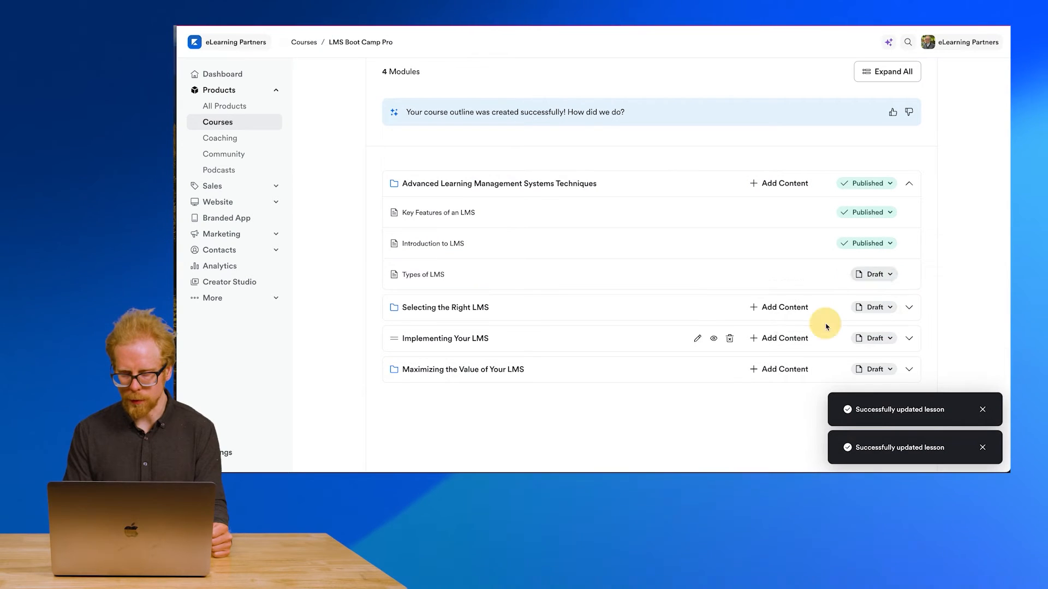
Publish the Selecting the Right LMS module and its lessons Comparing Different LMS, Identifying Your Needs and Making the Final Decision.
scroll(900, 315, down, 1)
click(888, 224)
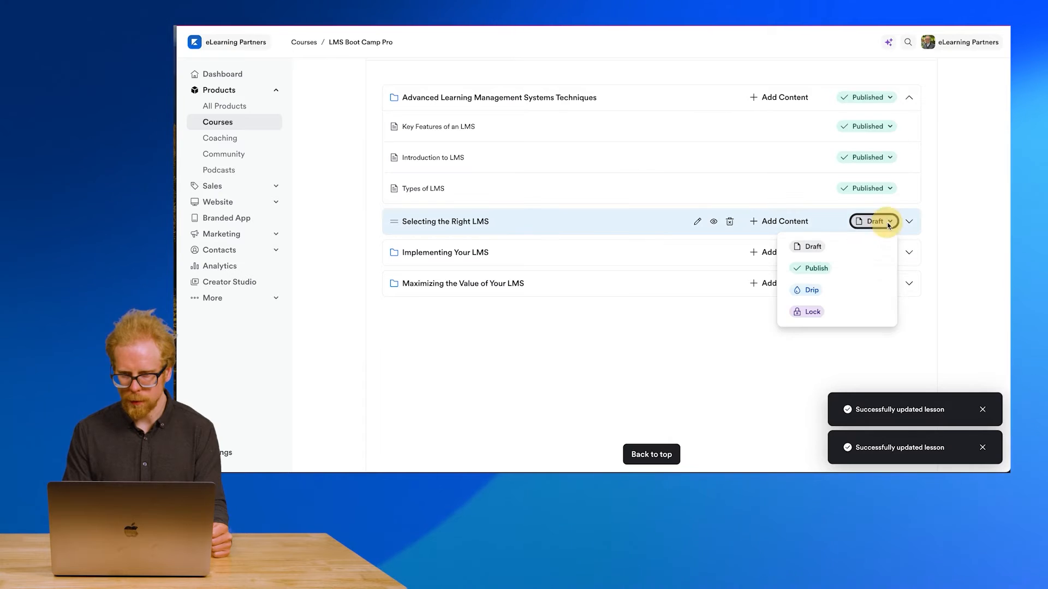
click(839, 268)
click(908, 221)
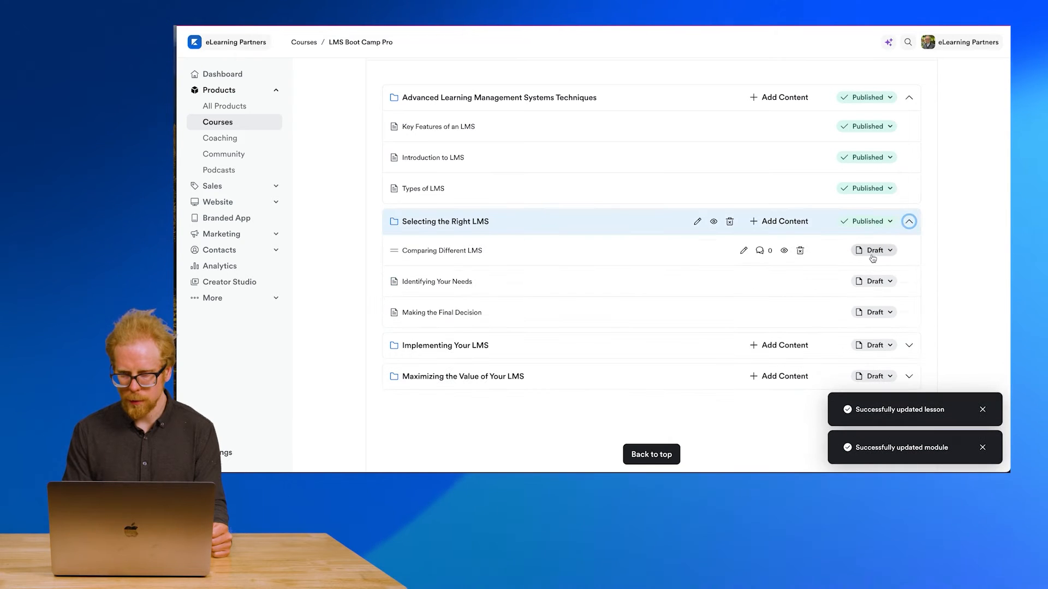
click(890, 252)
click(819, 295)
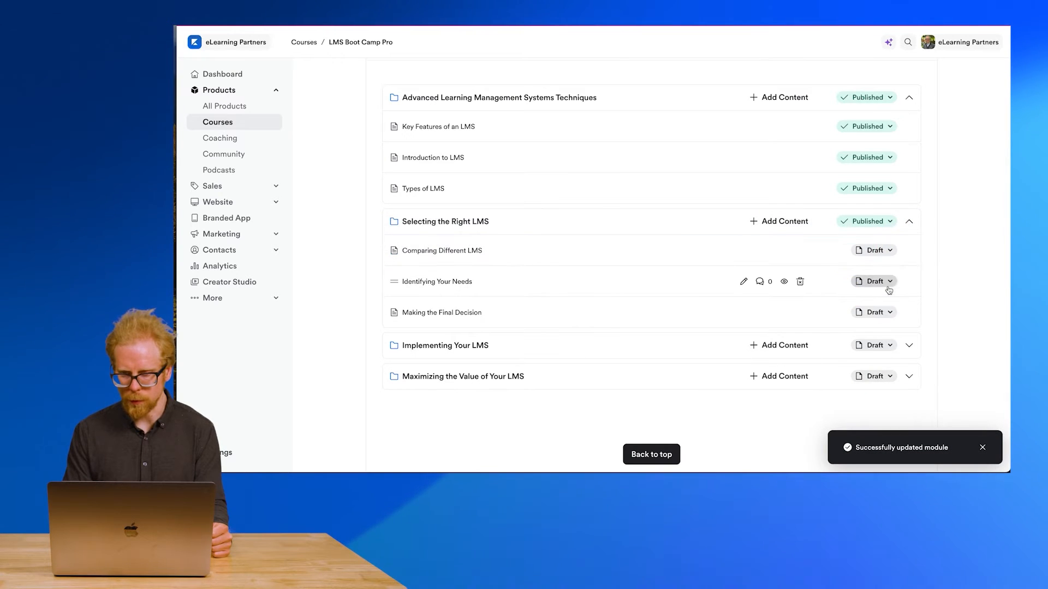
click(893, 280)
click(818, 326)
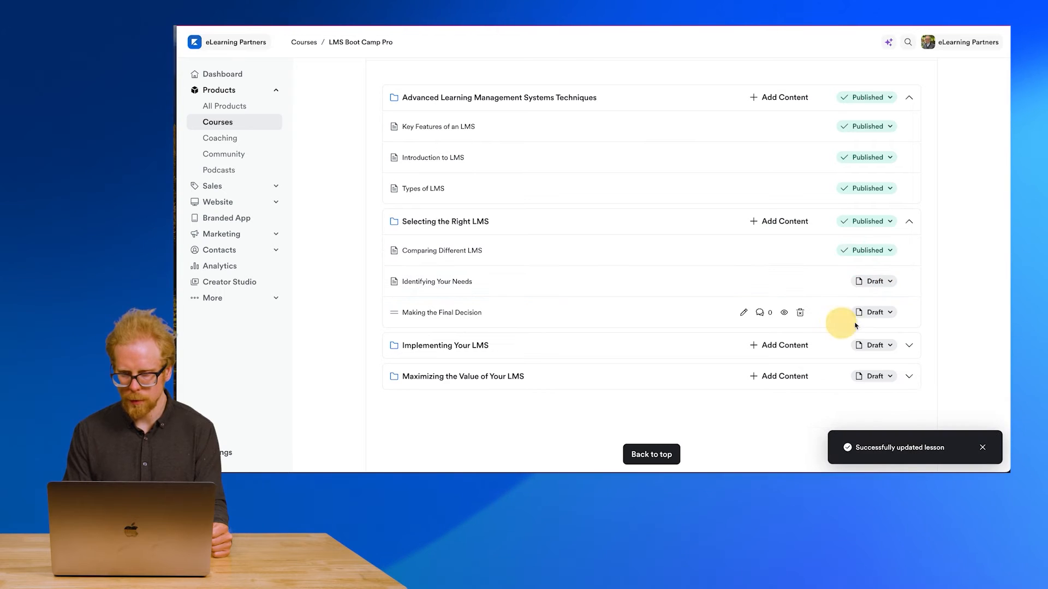
click(893, 312)
click(832, 357)
Publish the Implementing Your LMS module and its lessons Planning the Implementation, Executing the Implementation and Post-Implementation Review.
scroll(866, 322, down, 2)
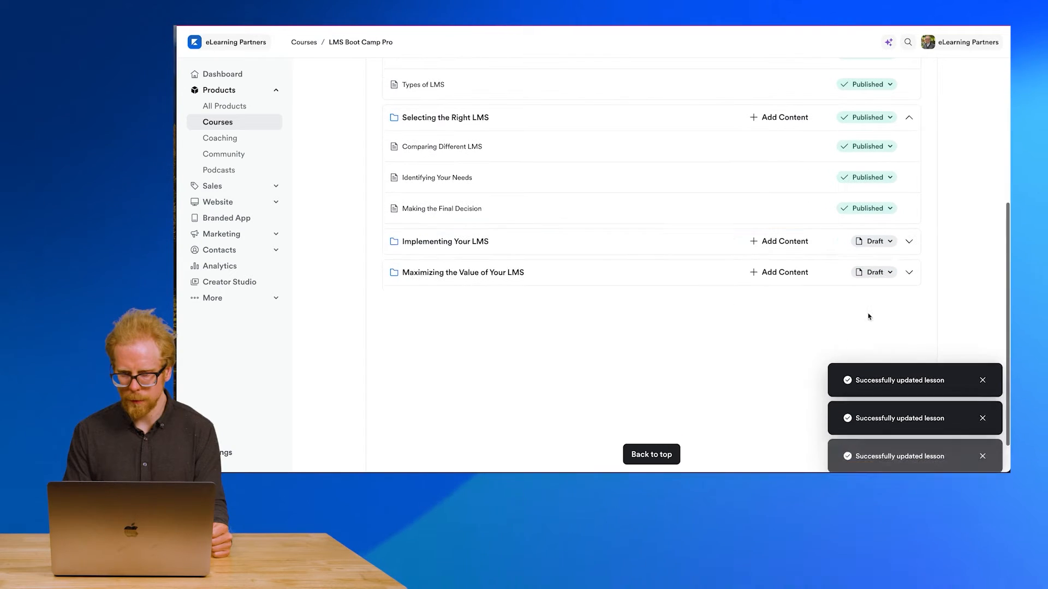
click(907, 241)
click(890, 244)
click(819, 285)
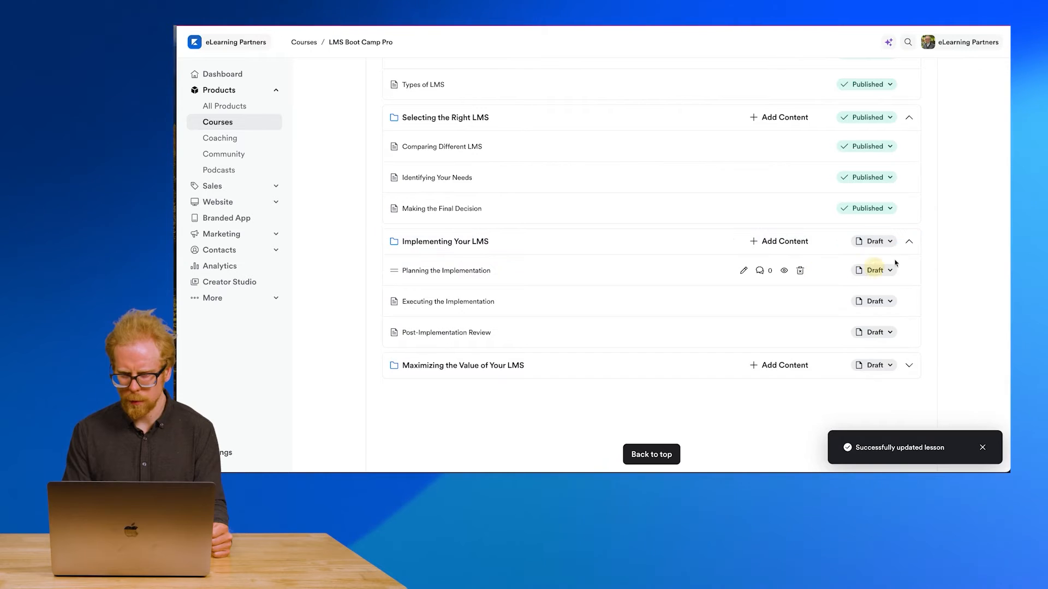
click(892, 270)
click(844, 298)
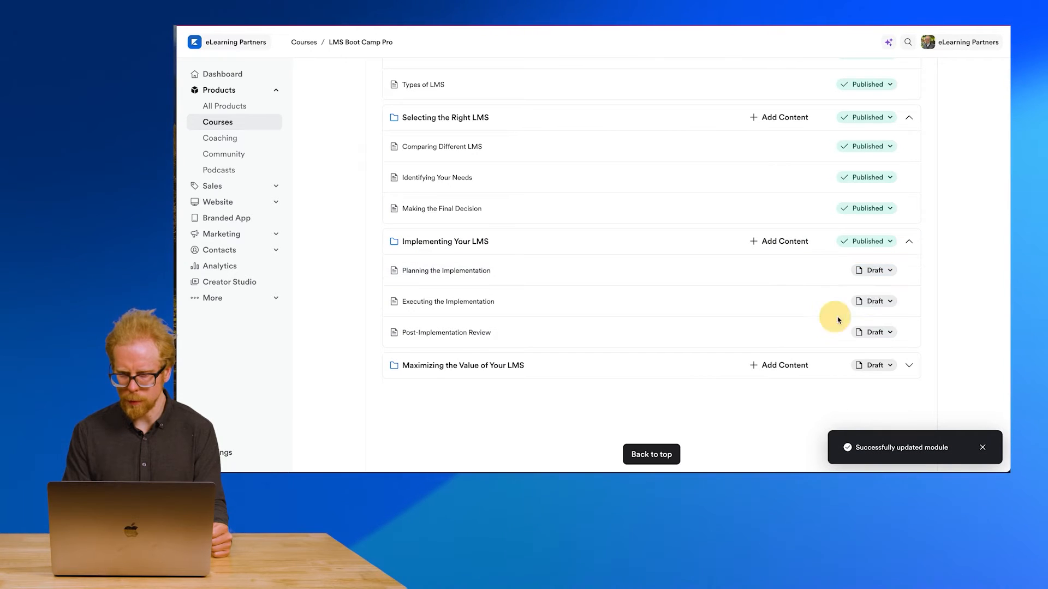
click(892, 302)
click(817, 348)
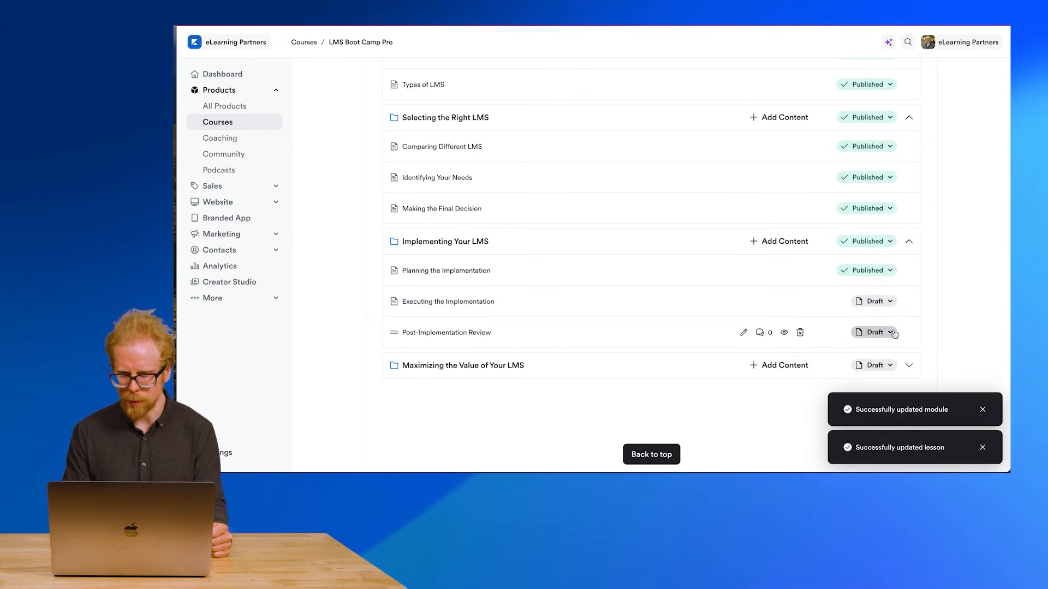
click(892, 333)
click(814, 377)
Set the Maximizing the Value of Your LMS module to drip 7 days after enrollment.
scroll(802, 381, down, 3)
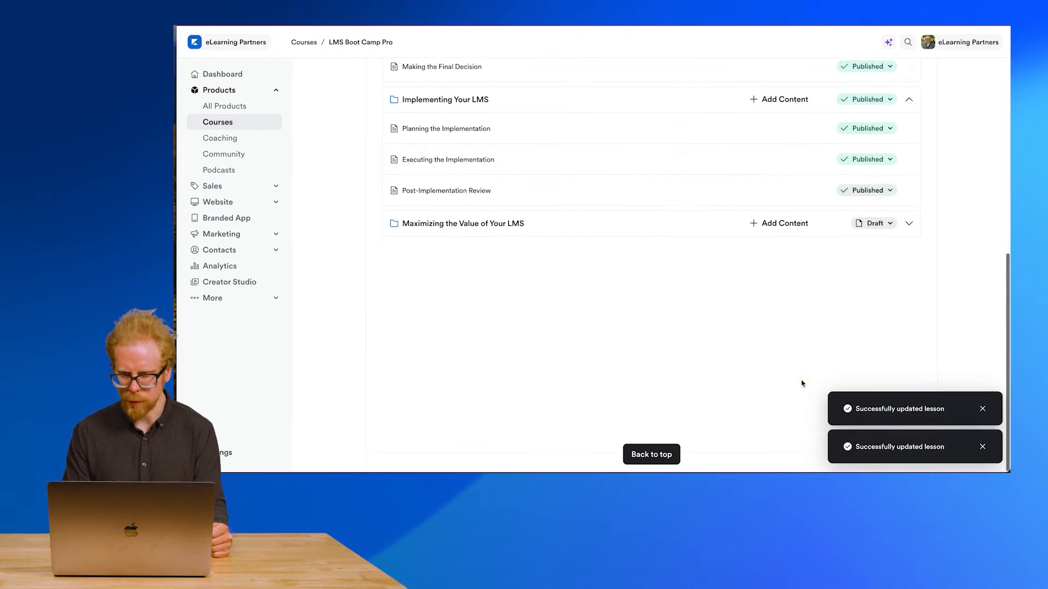
click(889, 226)
click(835, 273)
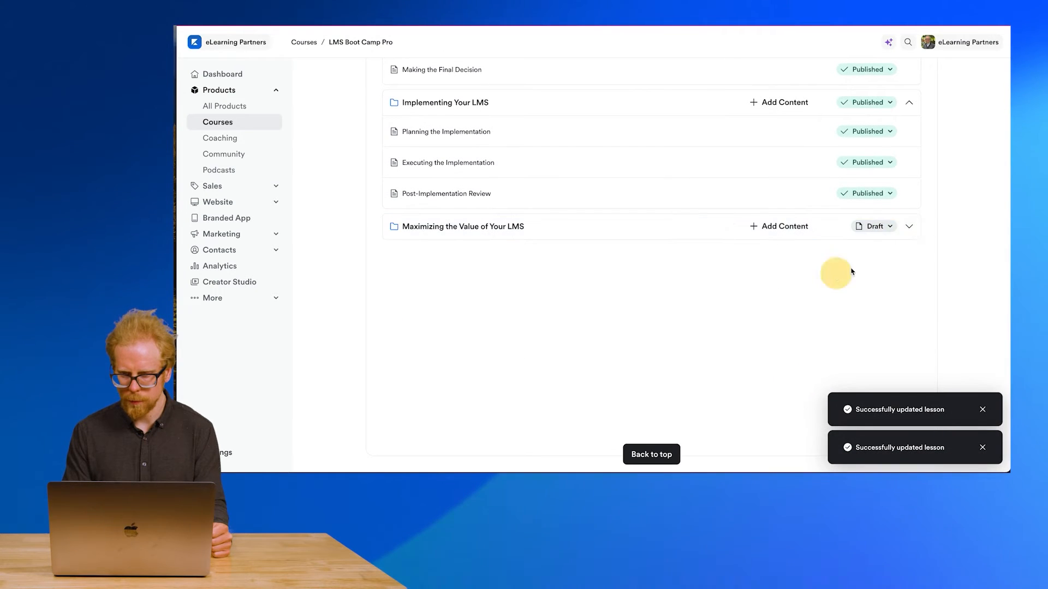
click(909, 226)
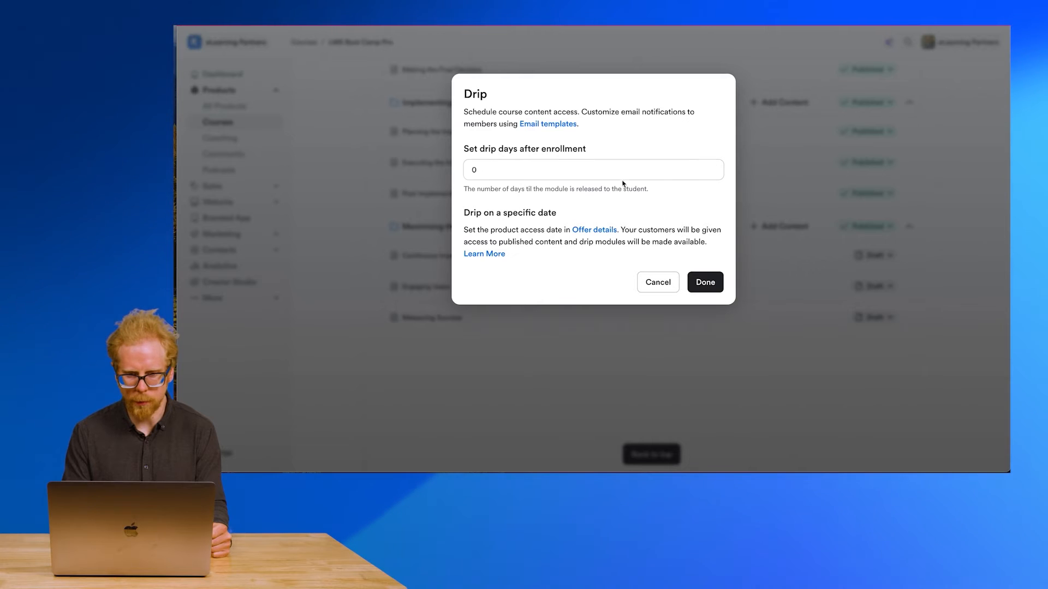
click(515, 171)
key(BackSpace)
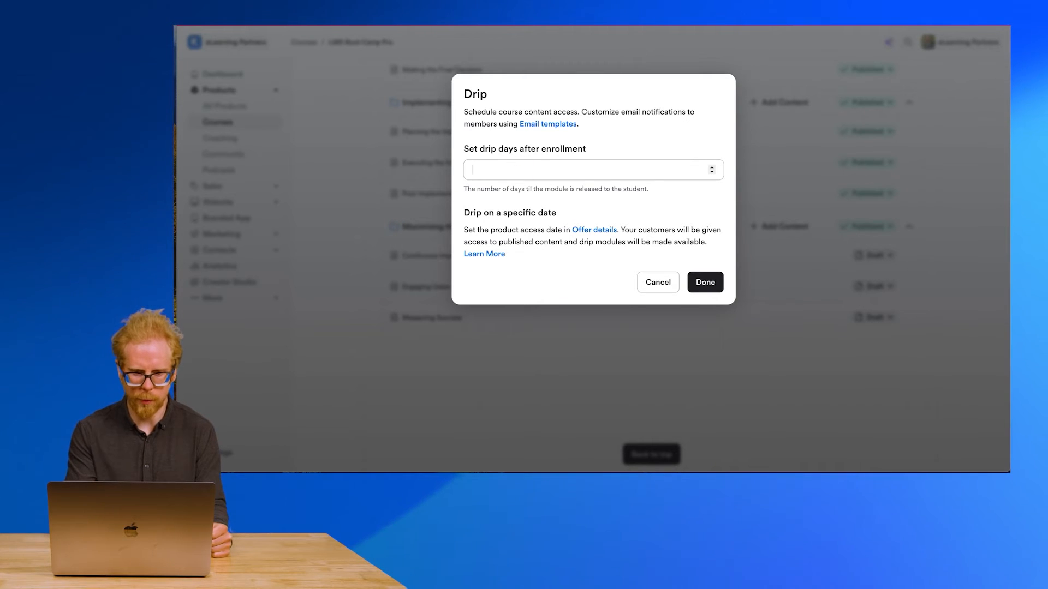
text(7)
click(705, 282)
Publish the lessons Continuous Improvement, Engaging Users and Measuring Success in the Maximizing the Value of Your LMS module.
click(874, 255)
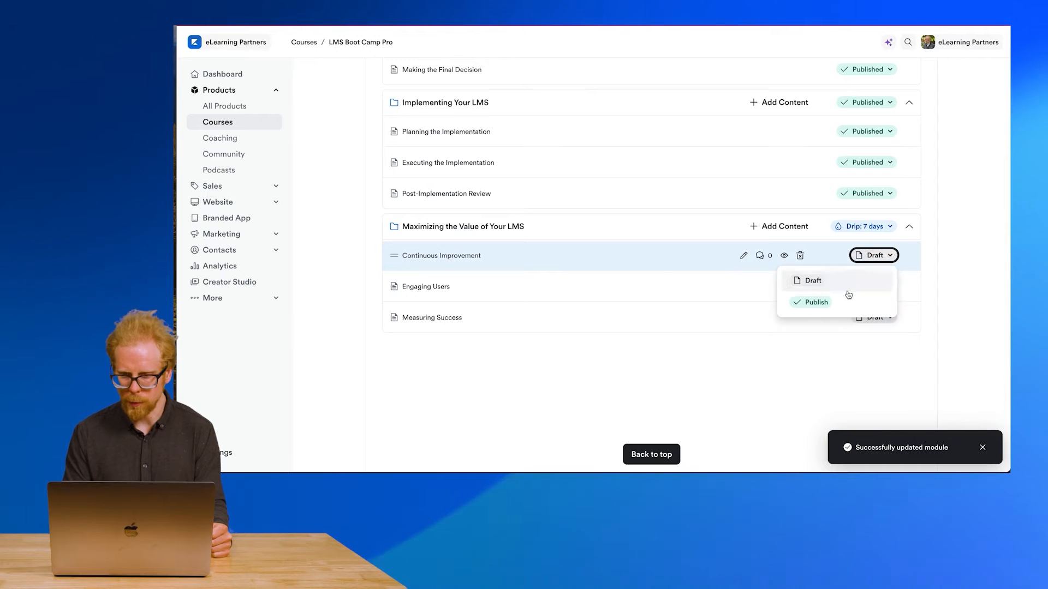
click(873, 302)
click(875, 286)
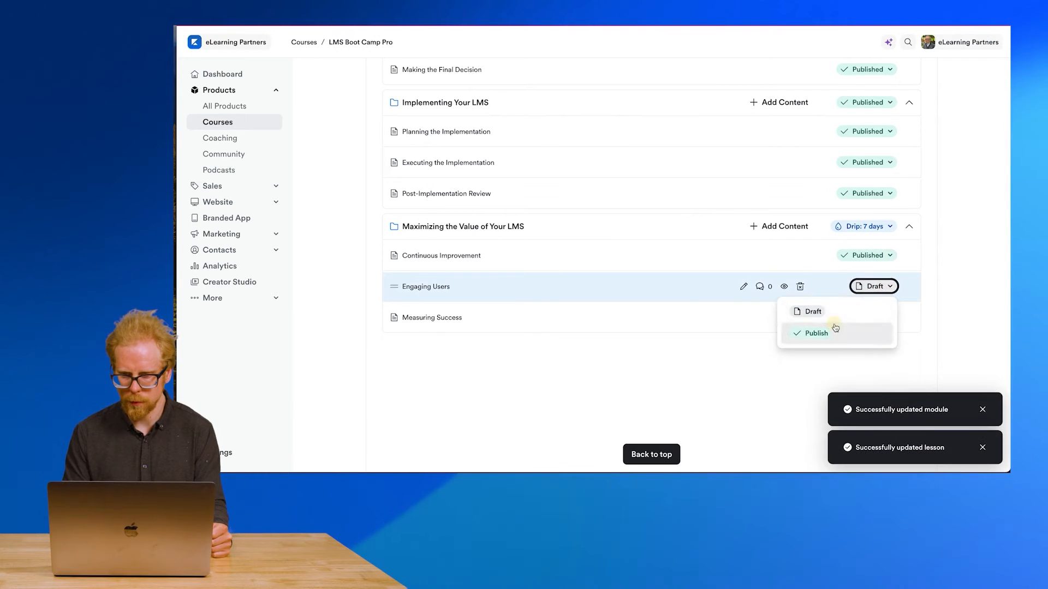
click(813, 331)
click(867, 317)
click(816, 362)
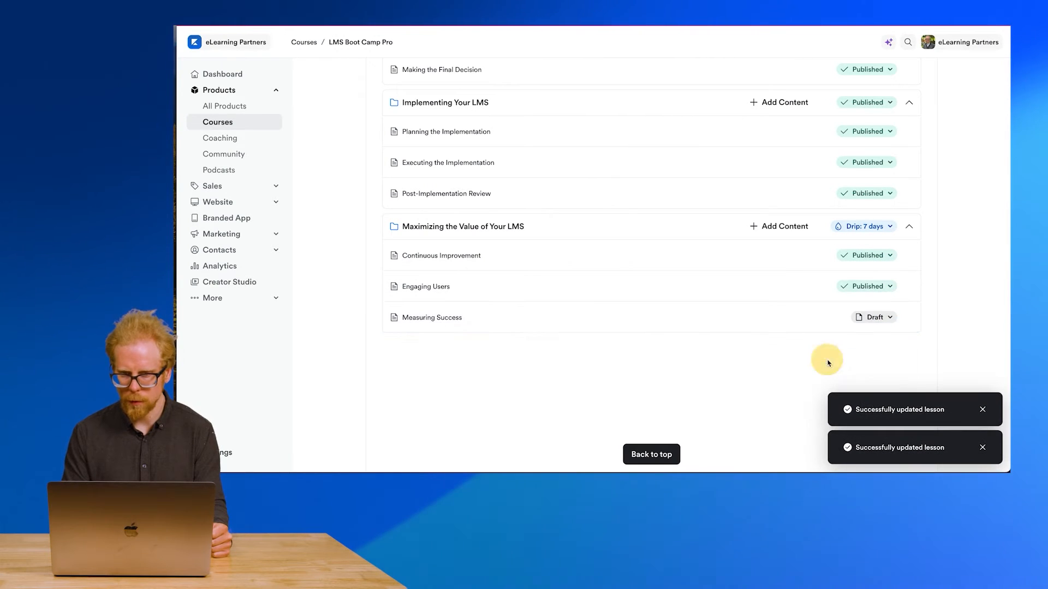
Return to the LMS Boot Camp Pro template editor and open a preview of the course dashboard.
scroll(540, 68, up, 10)
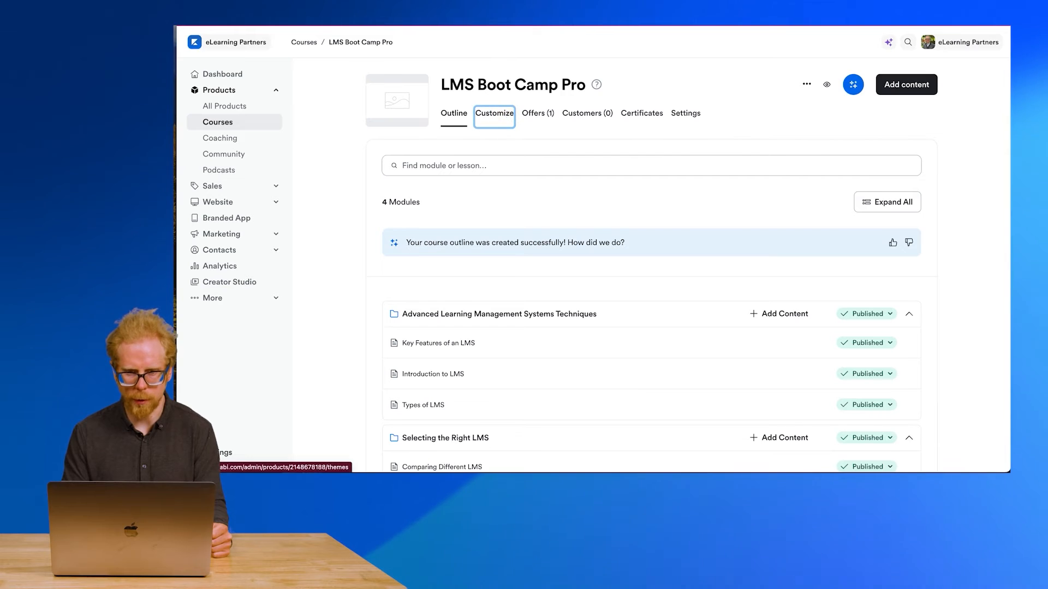
click(507, 120)
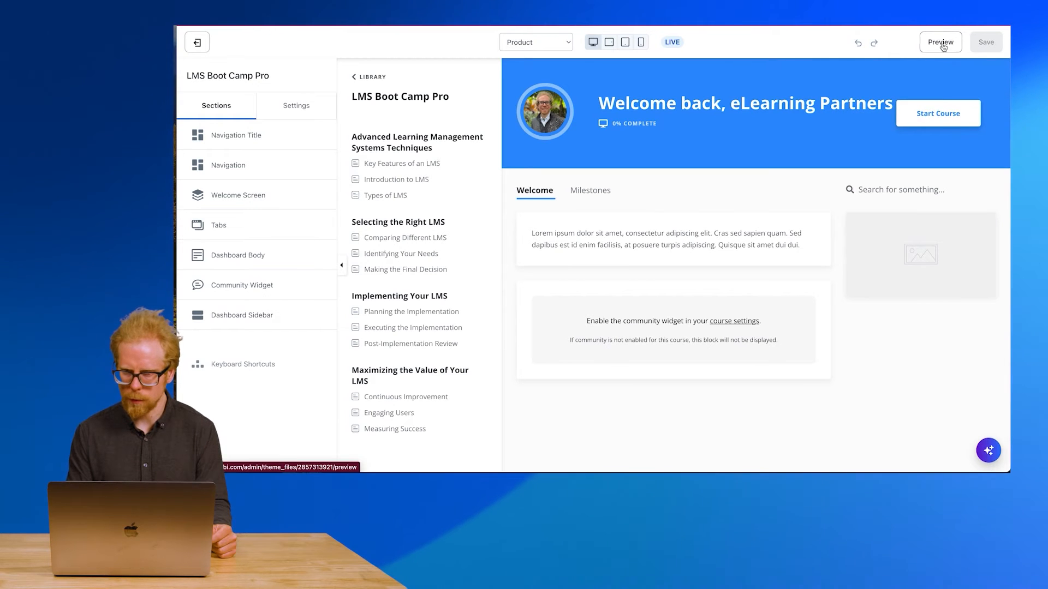
right_click(942, 44)
click(895, 47)
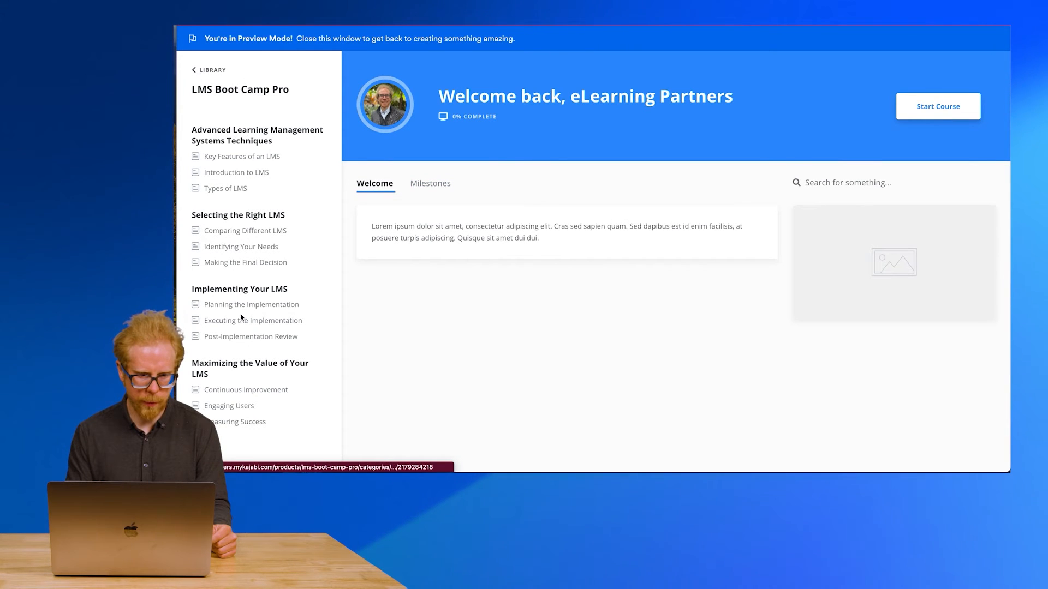
In the preview, open the Maximizing the Value of Your LMS module and look through its Continuous Improvement lesson.
click(264, 366)
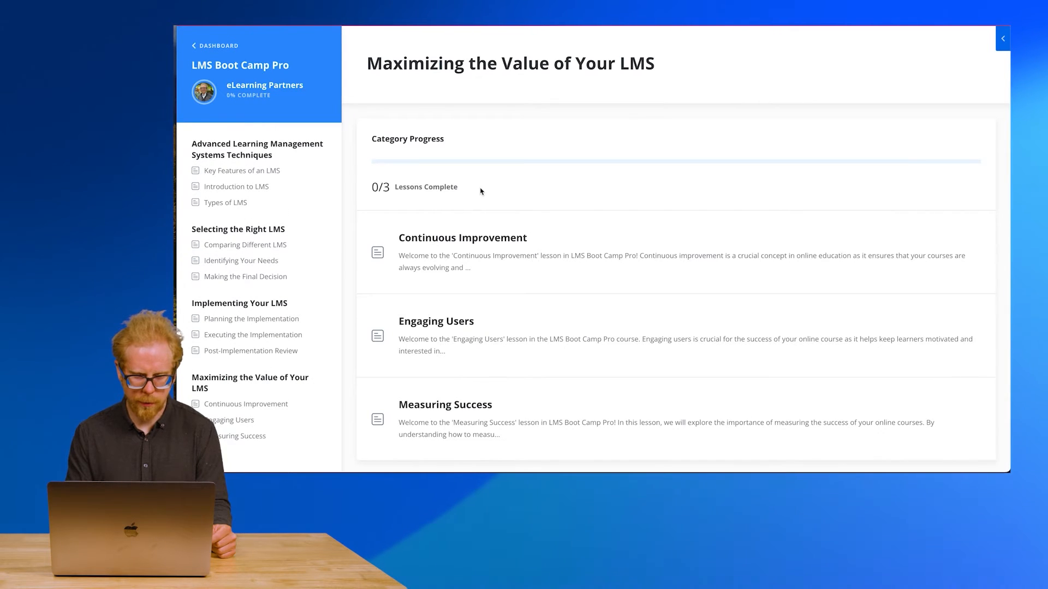
click(461, 239)
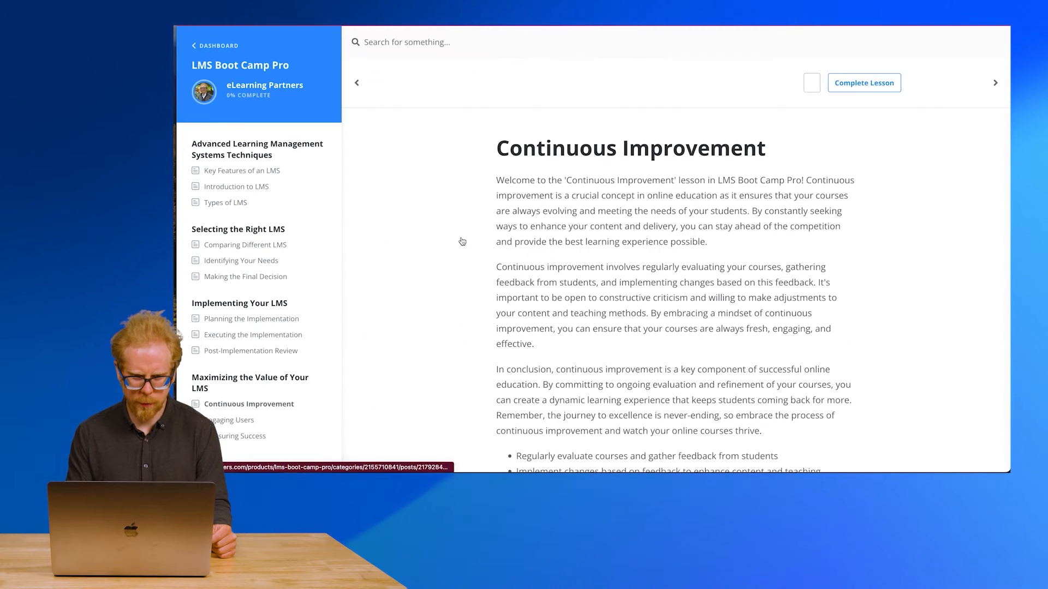
scroll(462, 242, down, 5)
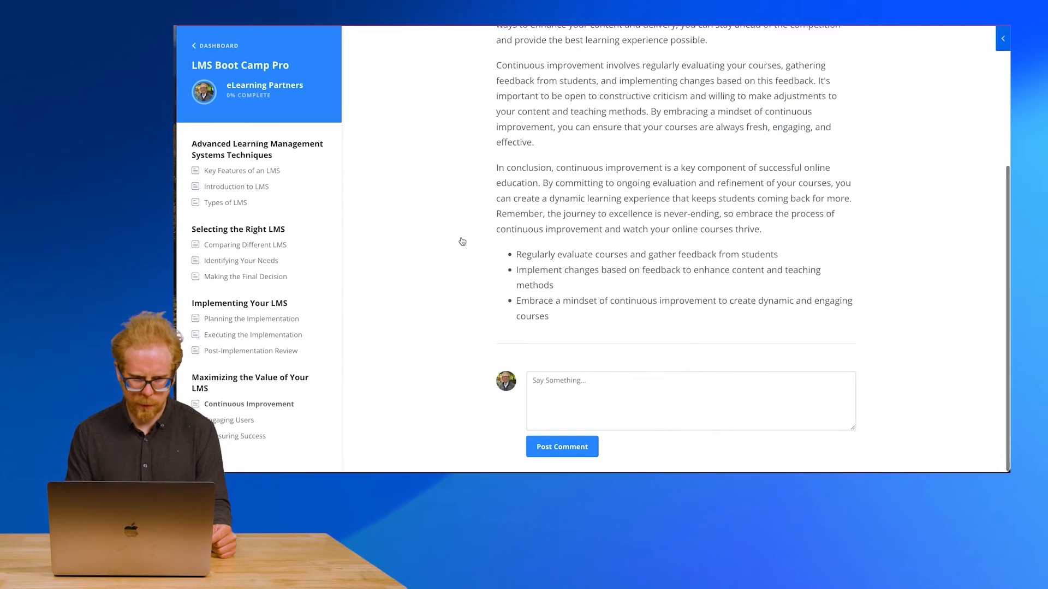
scroll(461, 241, up, 5)
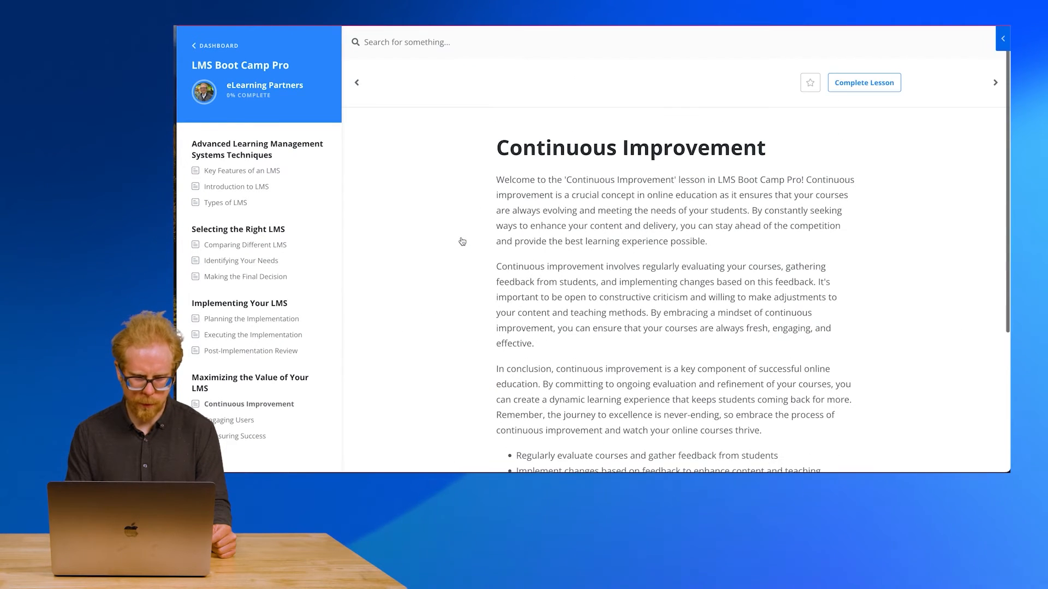
click(357, 84)
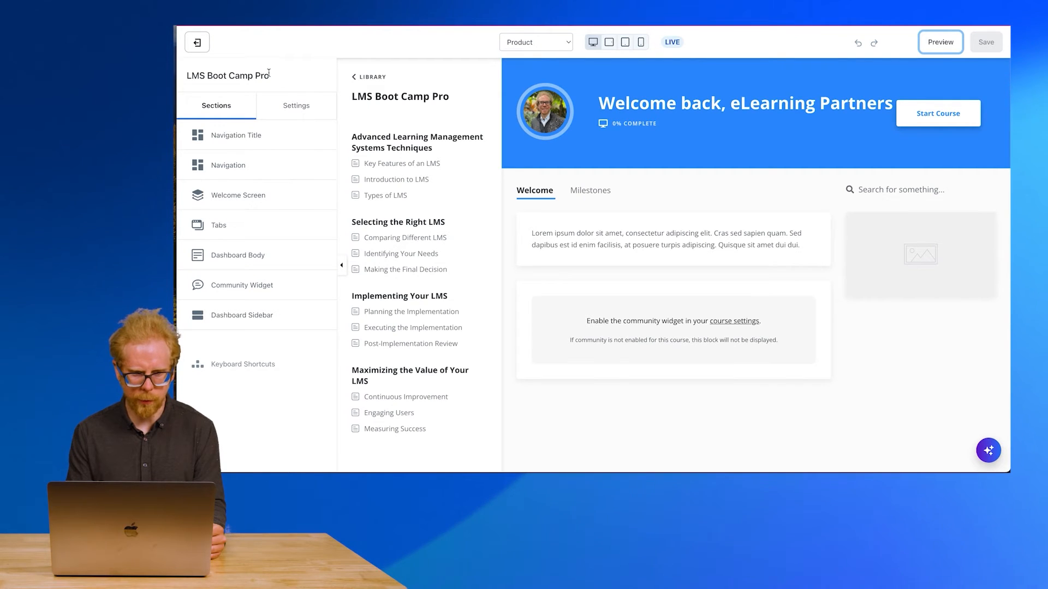
Turn off Show Posts for the dashboard's Navigation section and save the template.
click(233, 166)
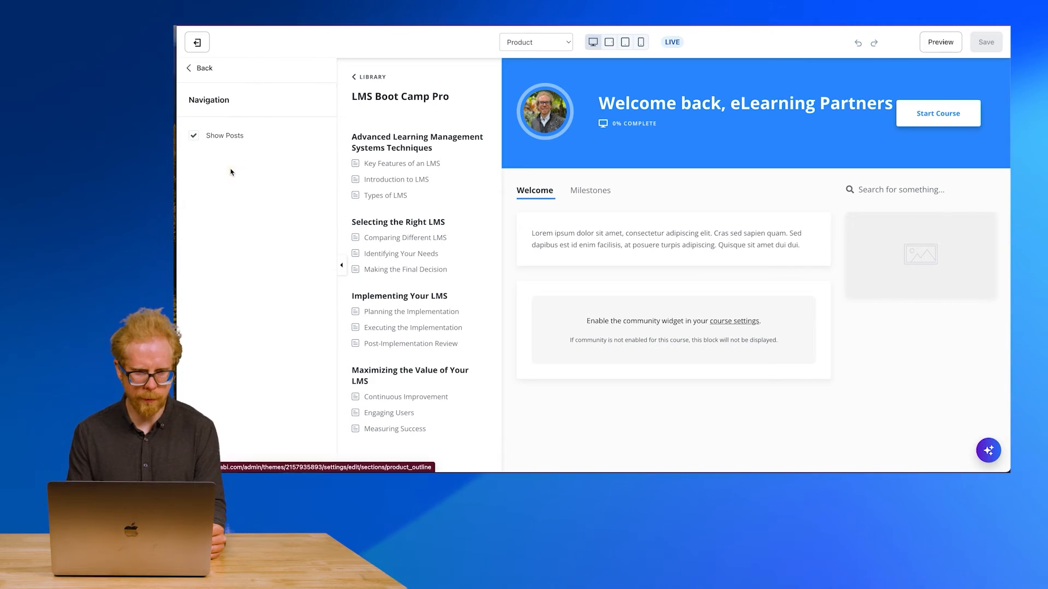
click(195, 140)
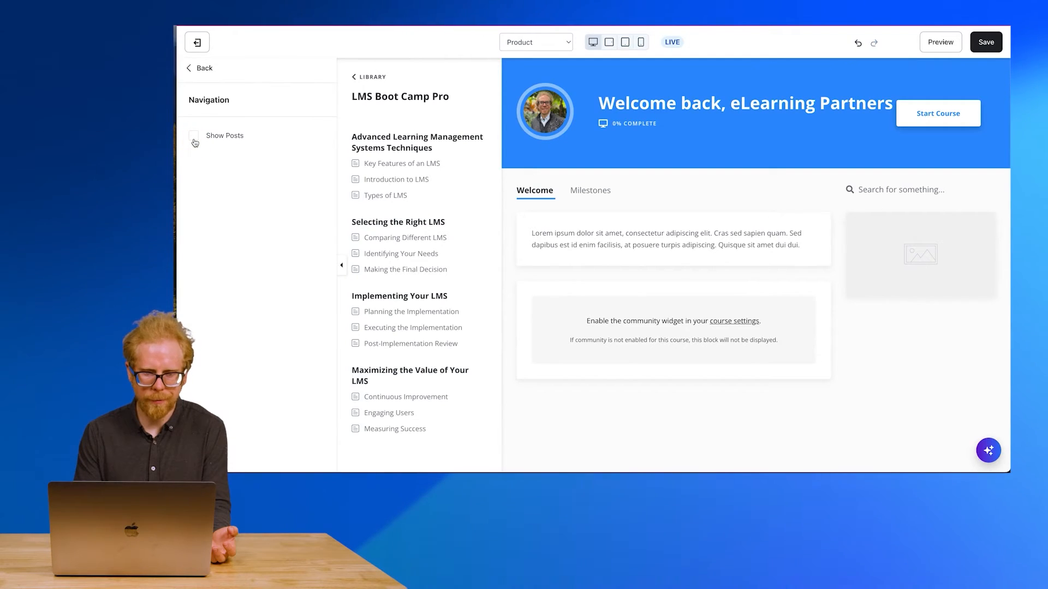
click(194, 140)
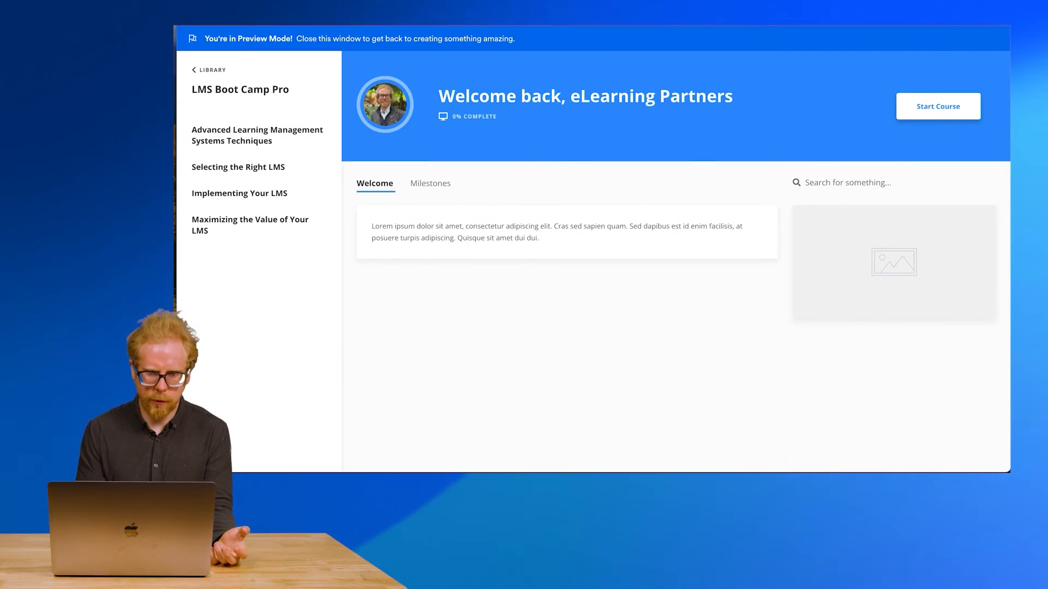
In the preview, check the Milestones list and the progress label on the Advanced Learning Management Systems Techniques module page.
click(431, 184)
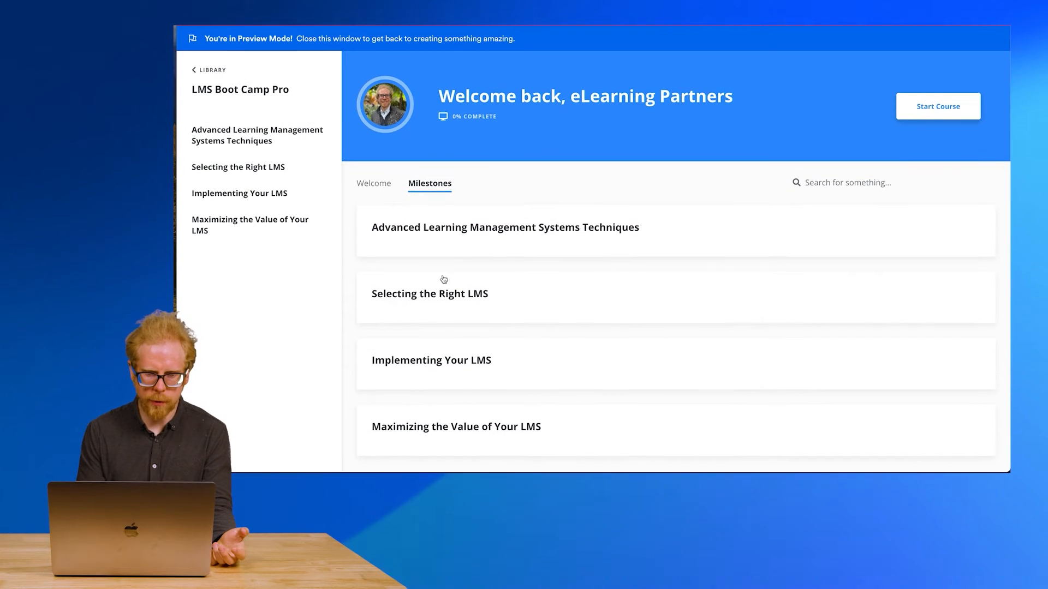
click(474, 224)
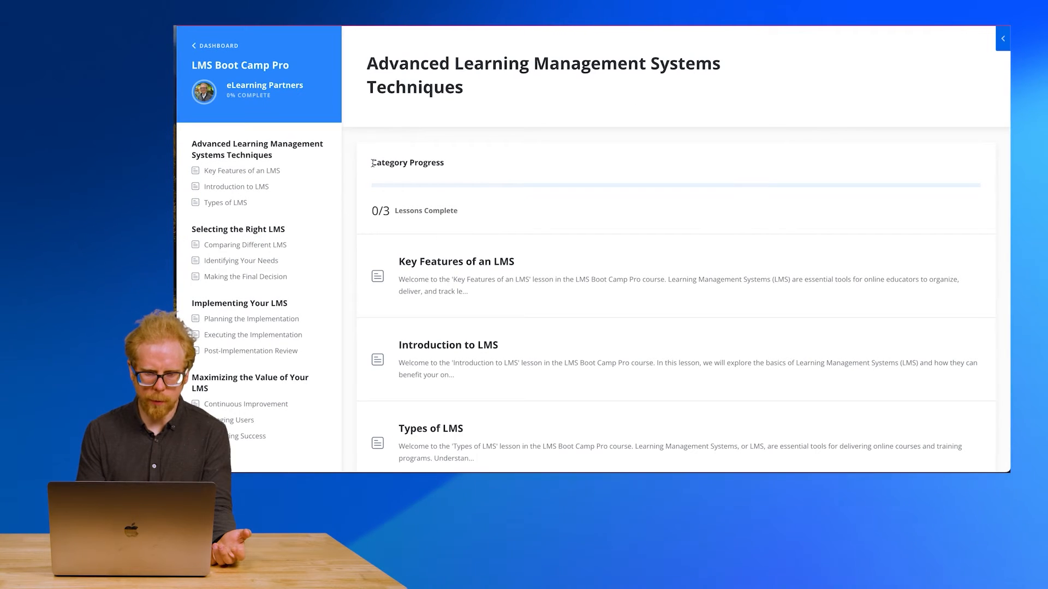
drag(372, 164, 451, 167)
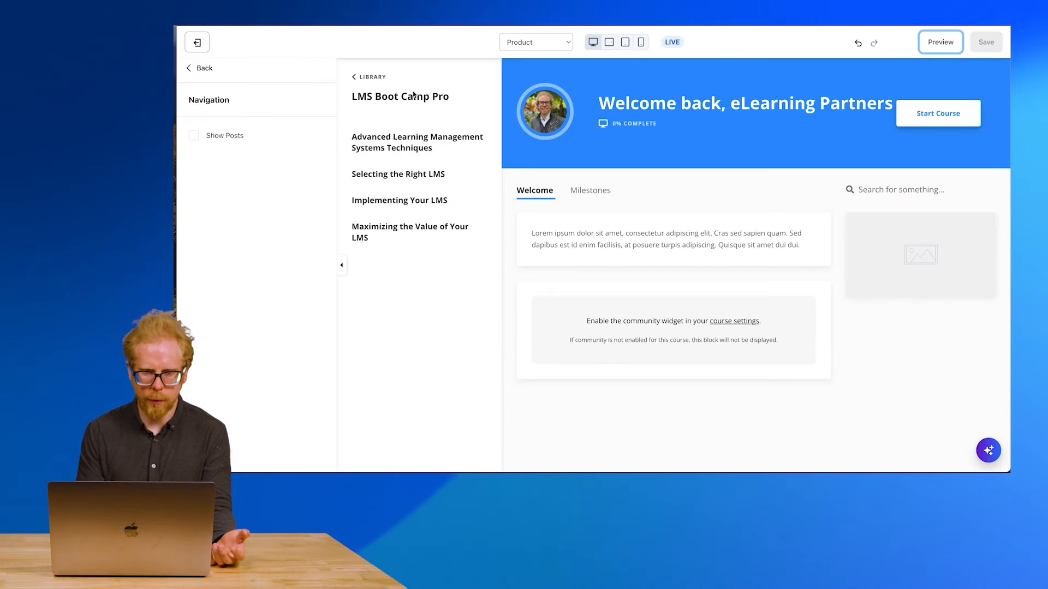
Switch the editor to the Categories page and check its Navigation Title settings for the progress label.
click(550, 42)
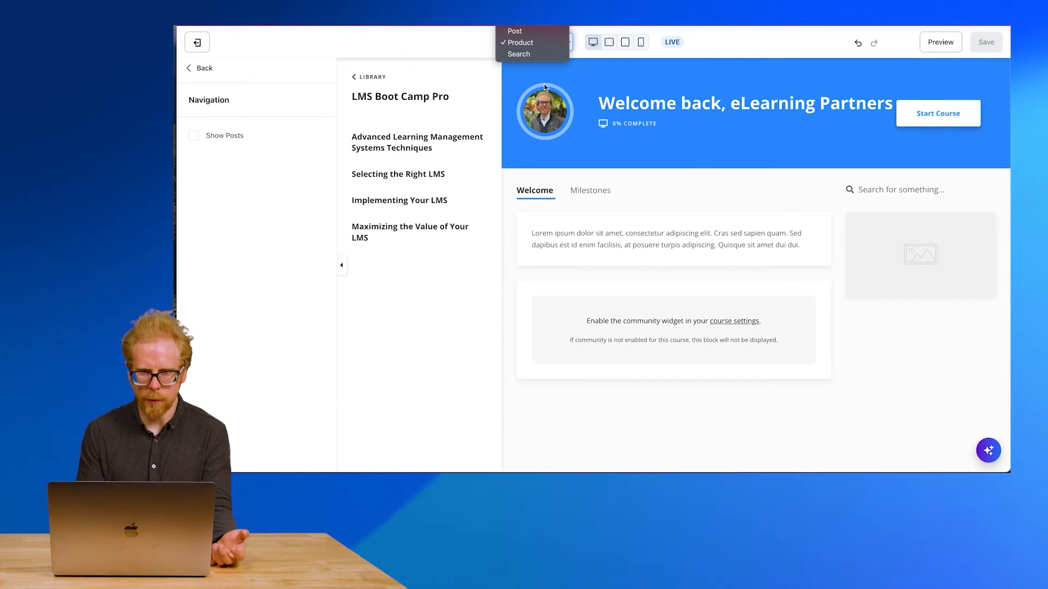
click(525, 20)
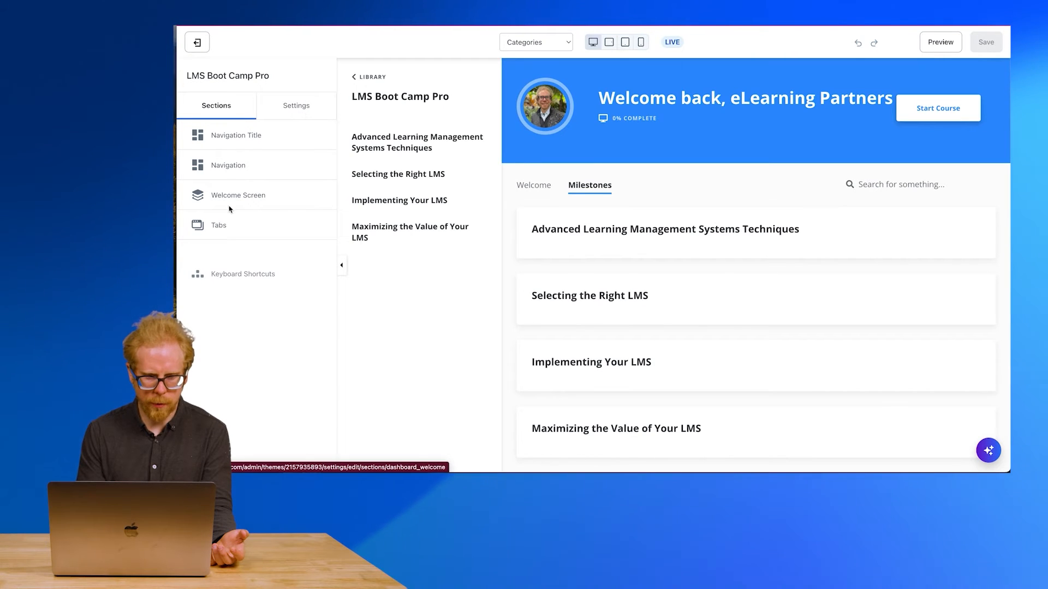
click(236, 136)
click(205, 69)
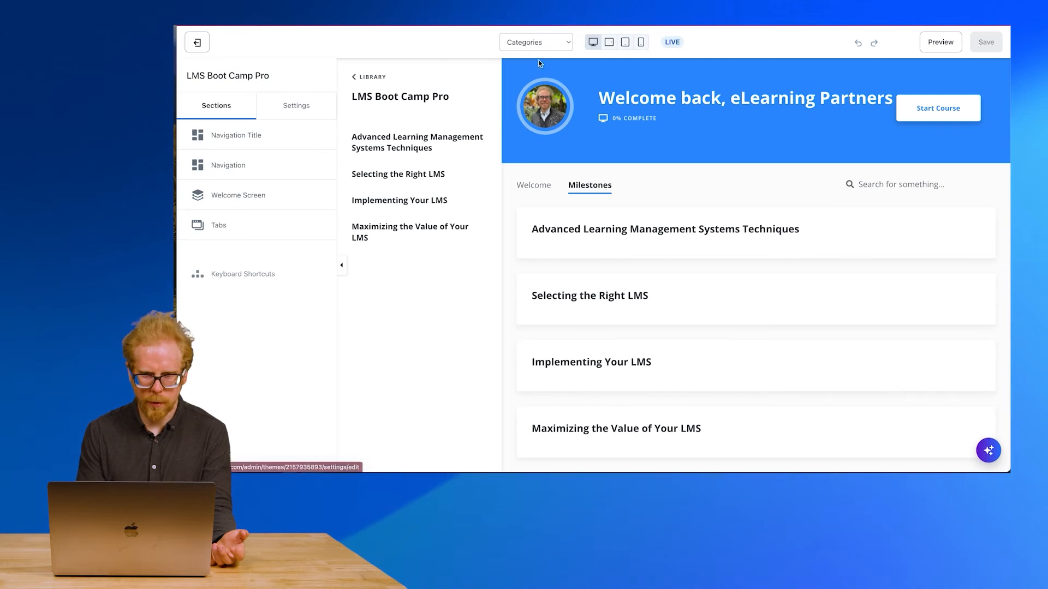
In the Category page's Outline section, set Progress Text to "Milestone Progress" and Complete Text to "Modules Complete", and save the template.
click(523, 42)
click(538, 54)
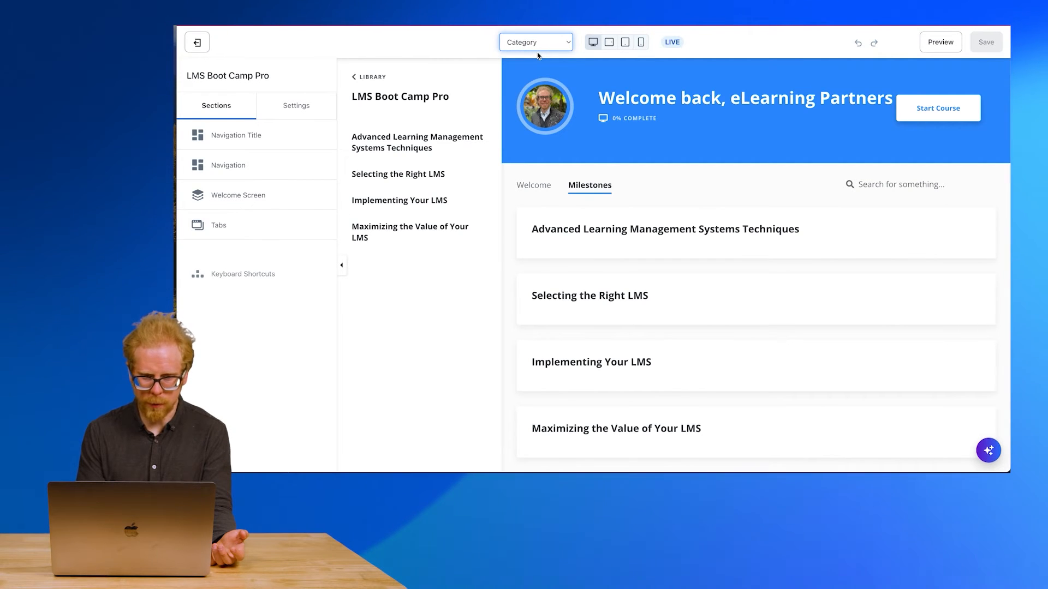
click(551, 195)
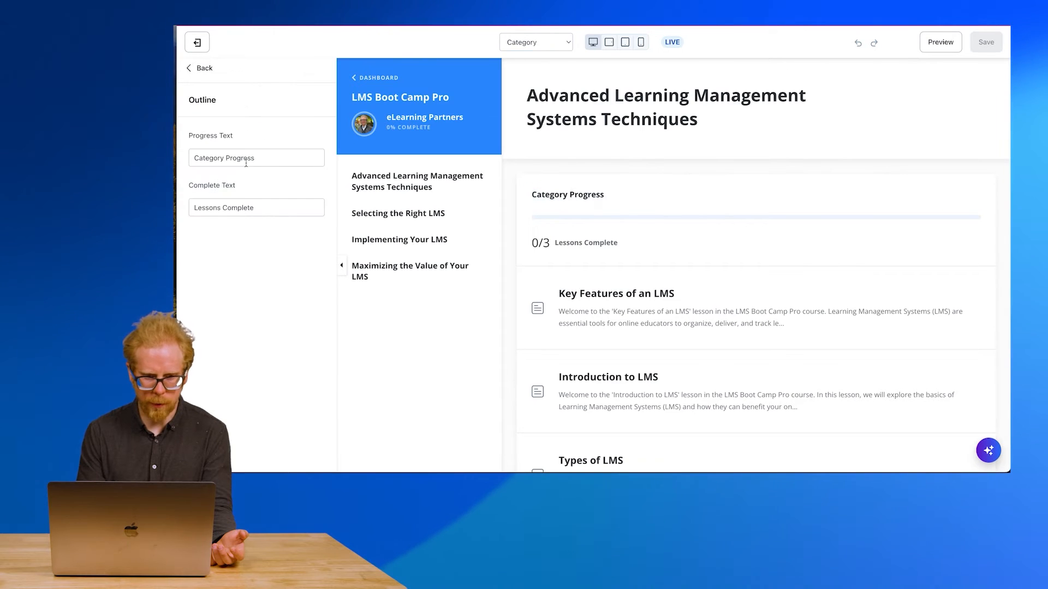
double_click(211, 159)
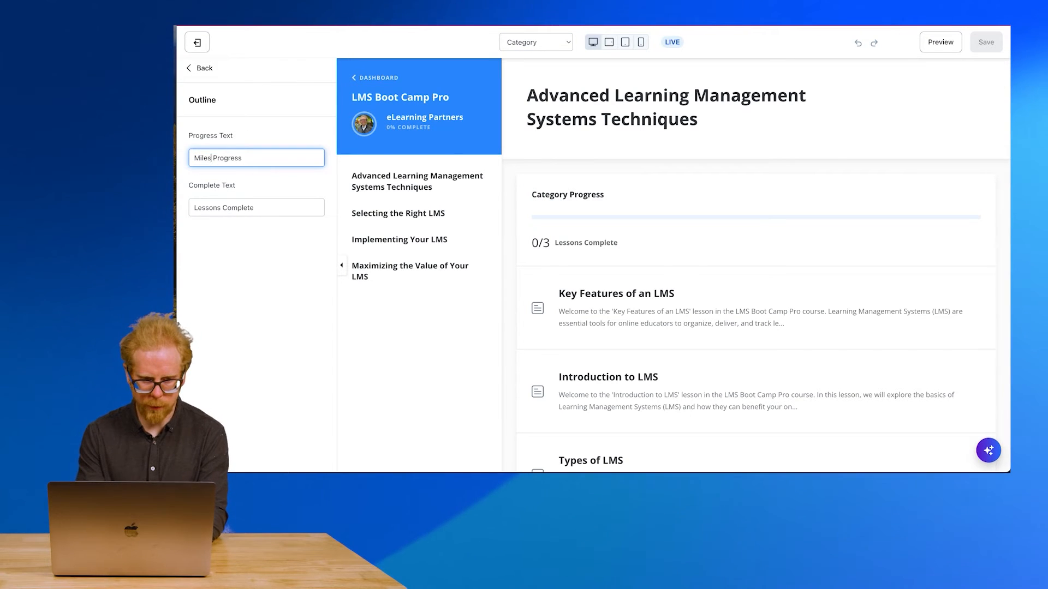
text(Milestone)
double_click(203, 208)
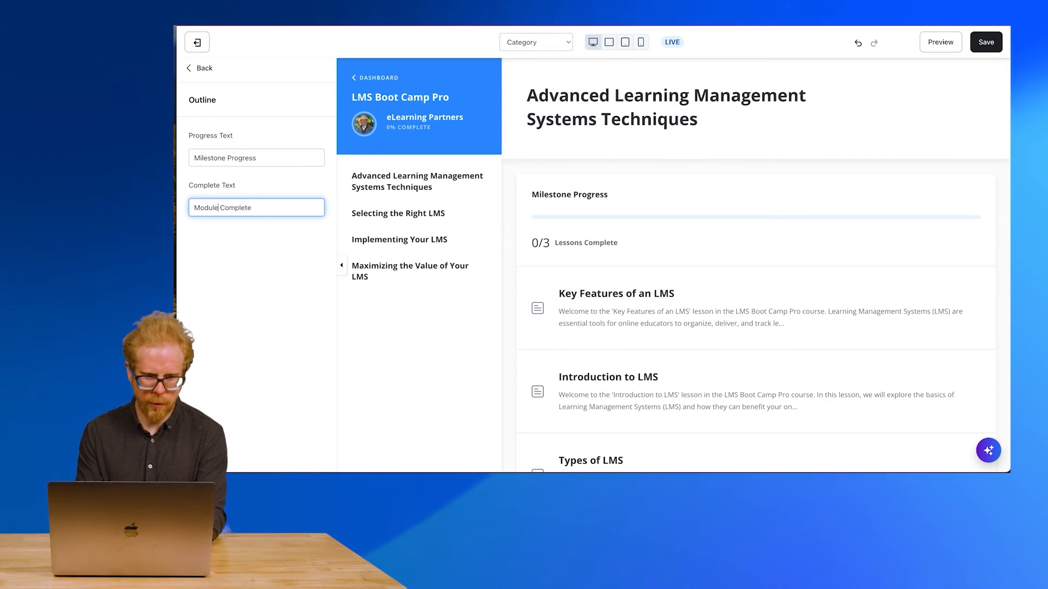
click(269, 279)
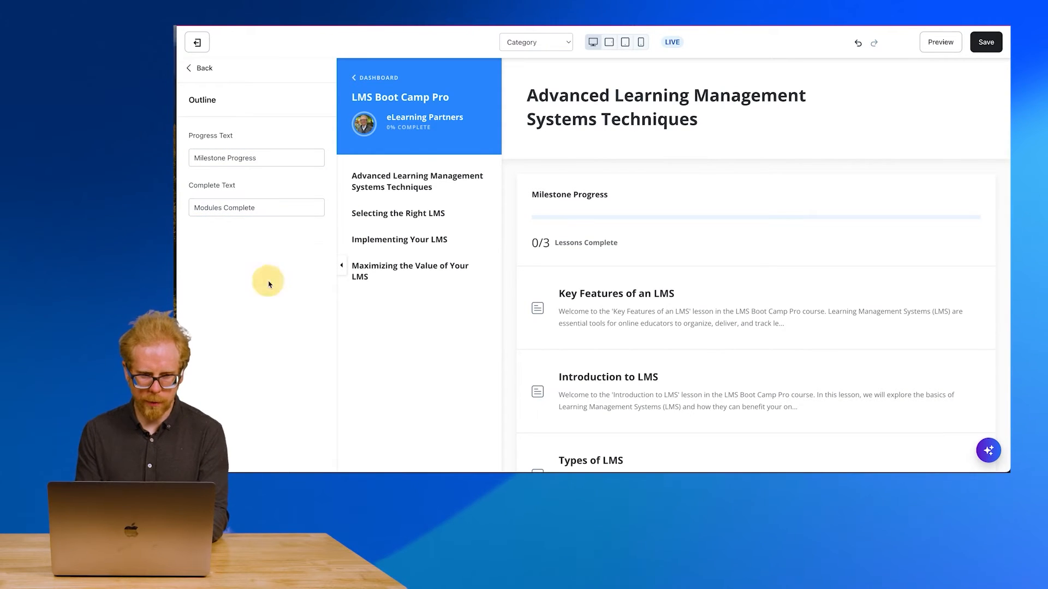
click(985, 43)
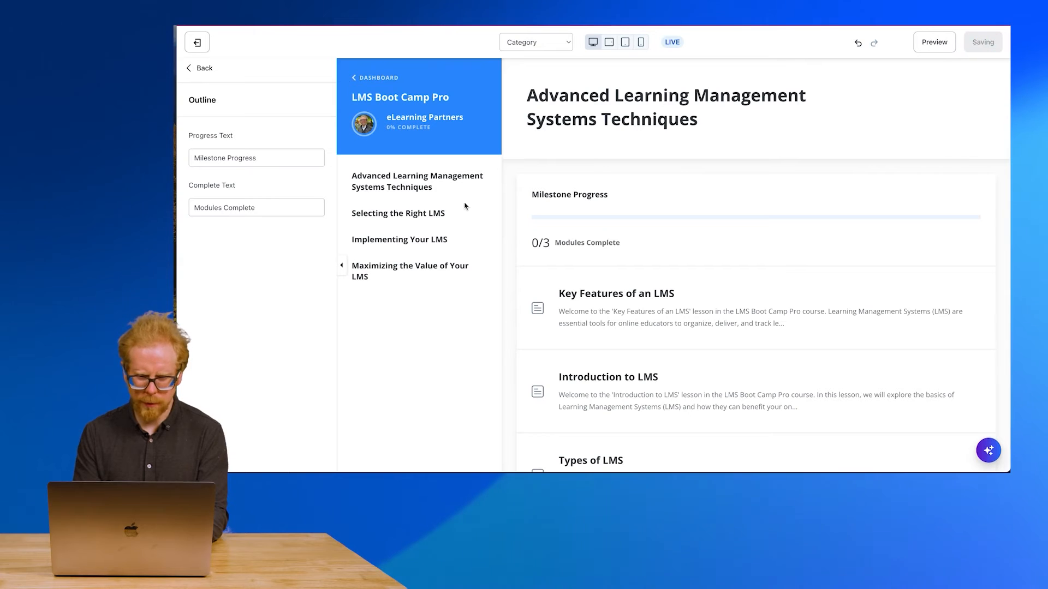
click(205, 70)
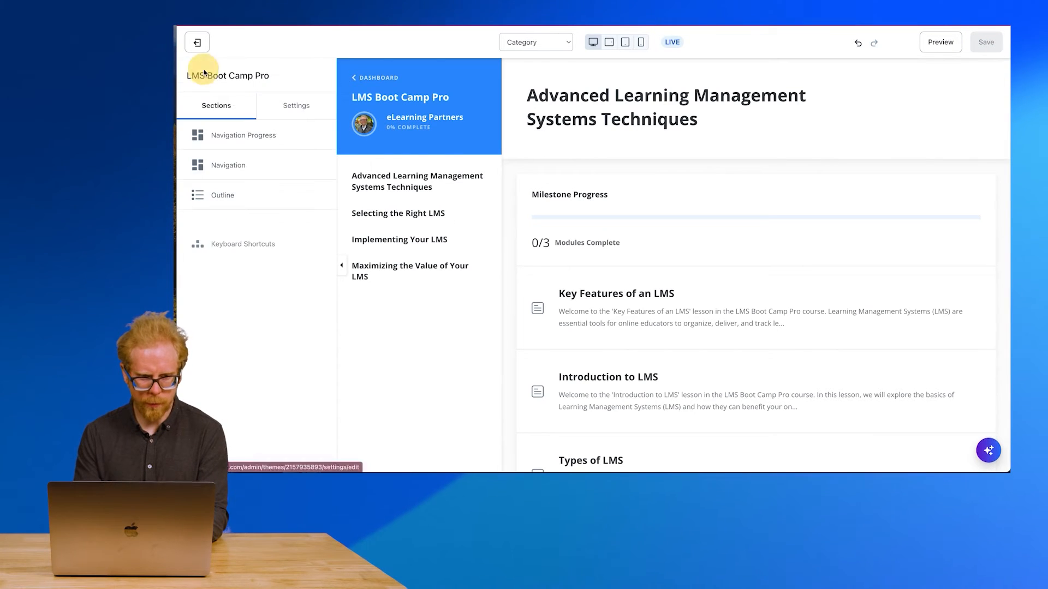
Check the Announcements, Product and Post template pages for remaining wording to adapt, including the completion button on the Key Features of an LMS lesson.
click(535, 42)
click(537, 25)
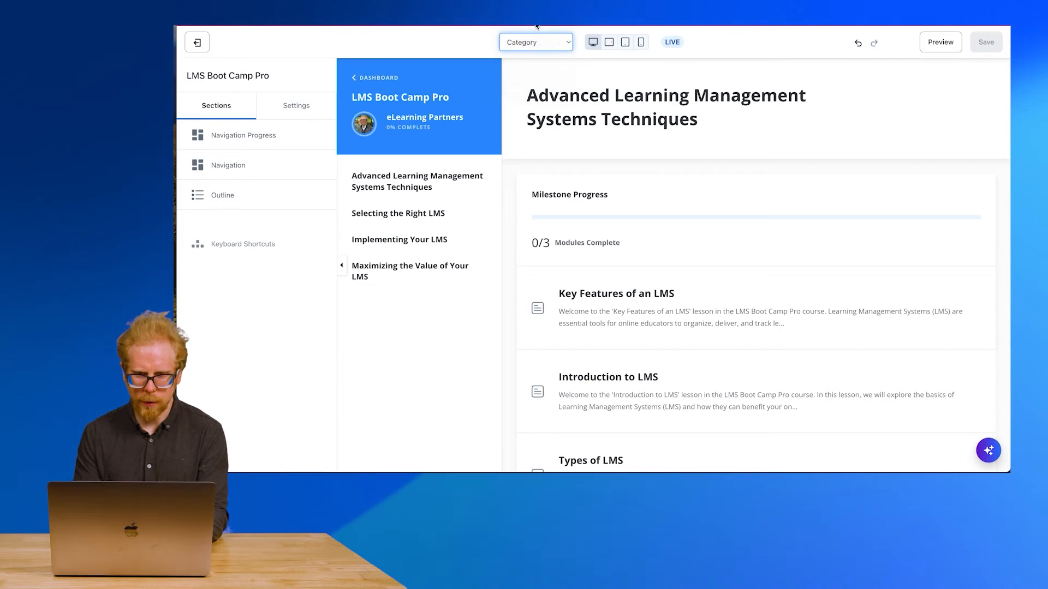
click(566, 42)
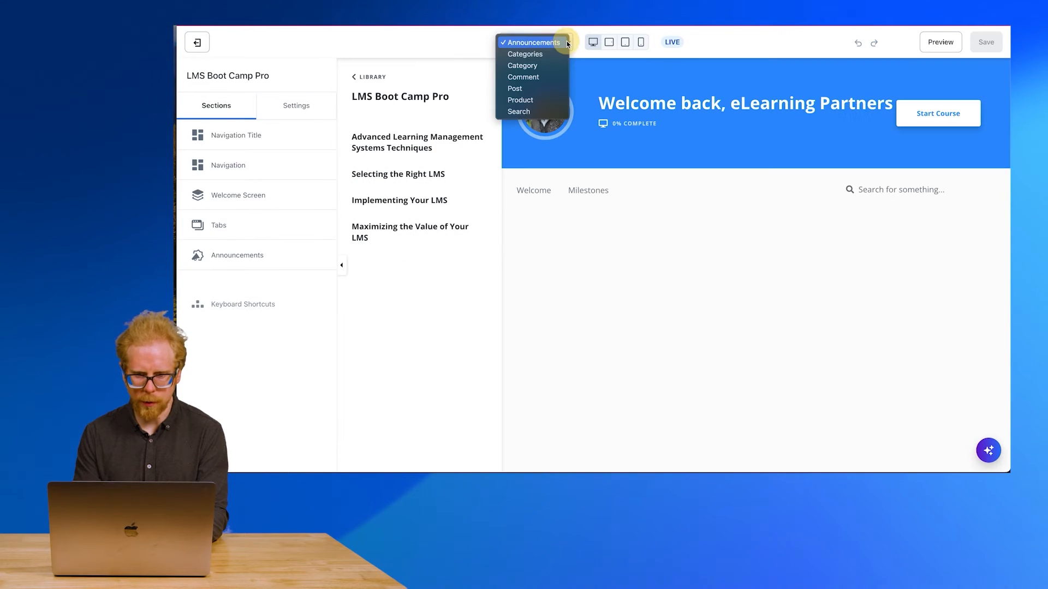
click(529, 101)
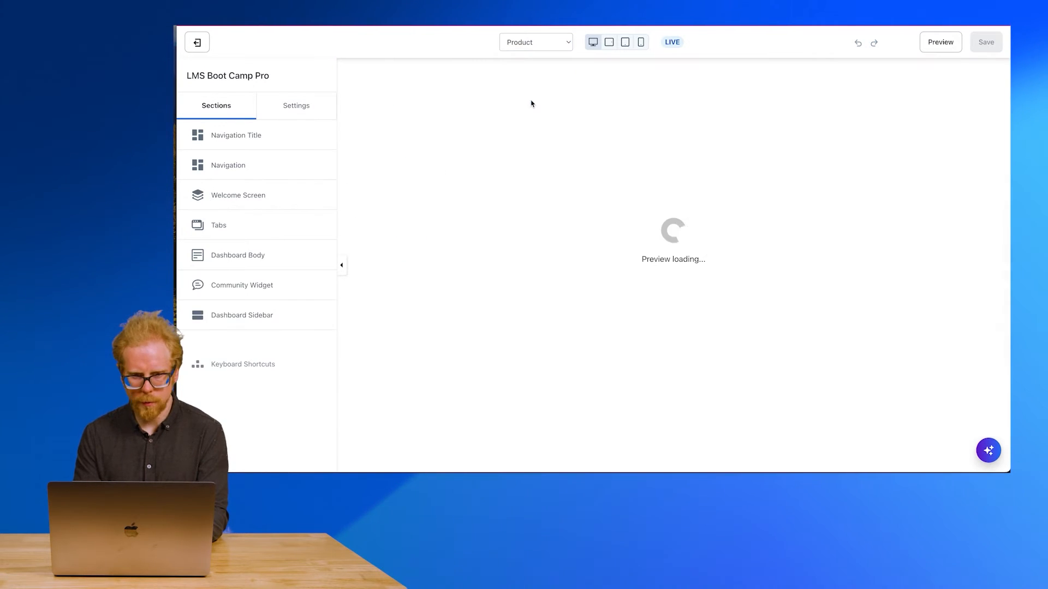
click(565, 44)
click(542, 32)
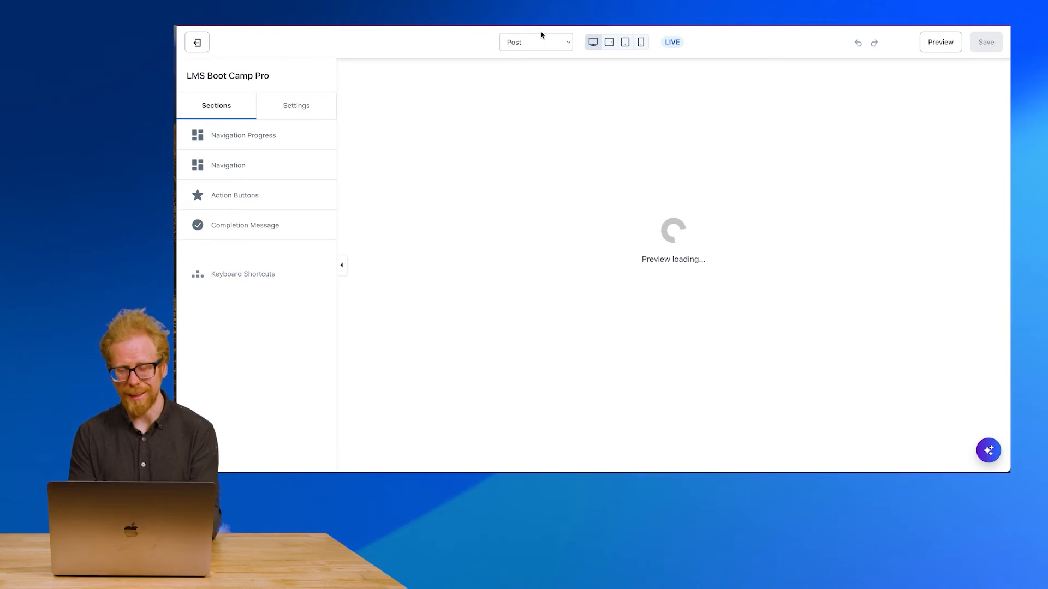
scroll(579, 126, down, 5)
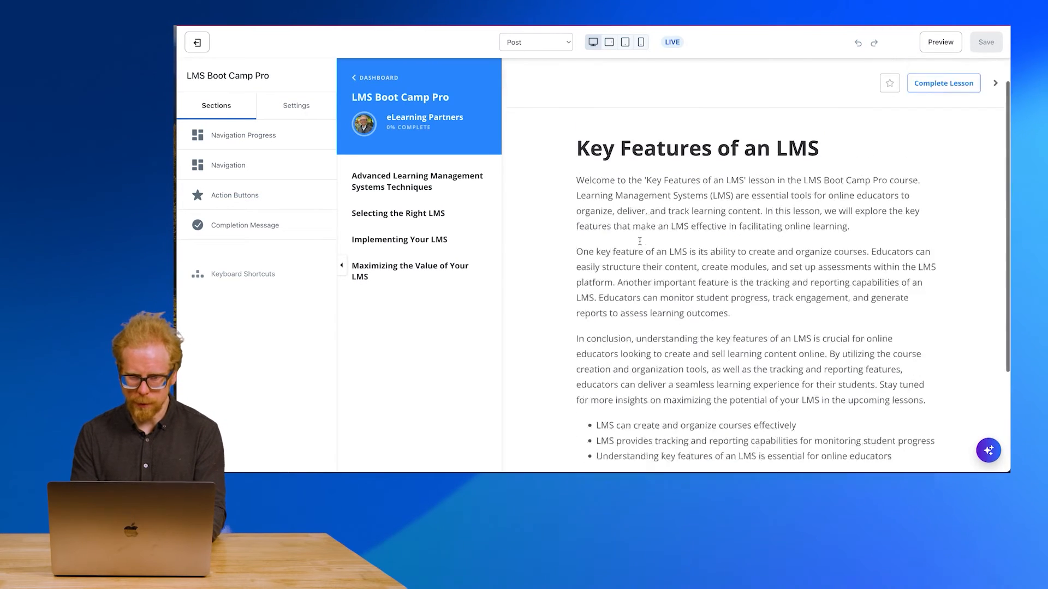
scroll(819, 120, up, 5)
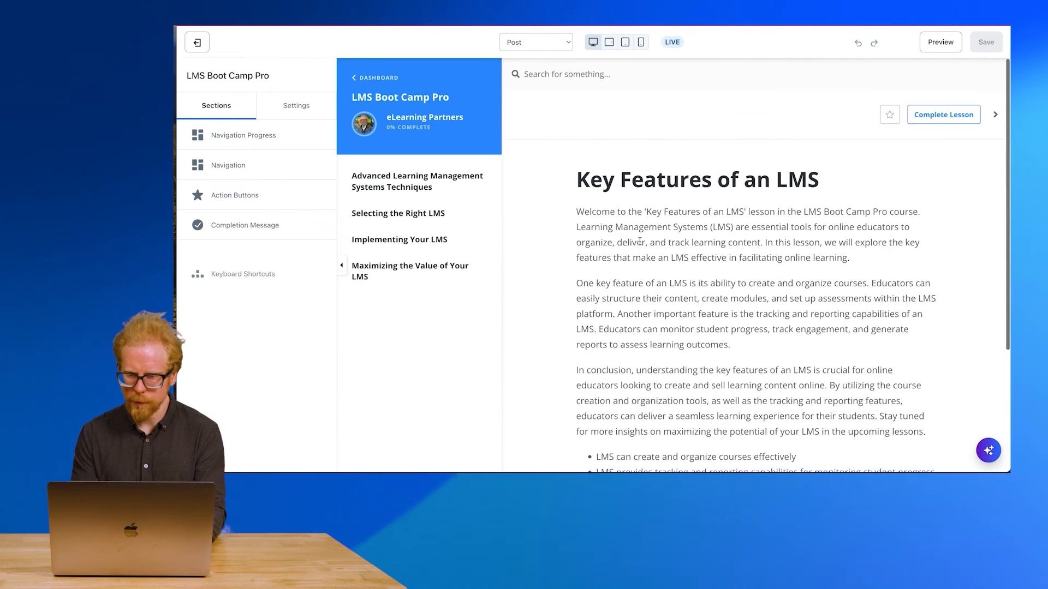
click(946, 116)
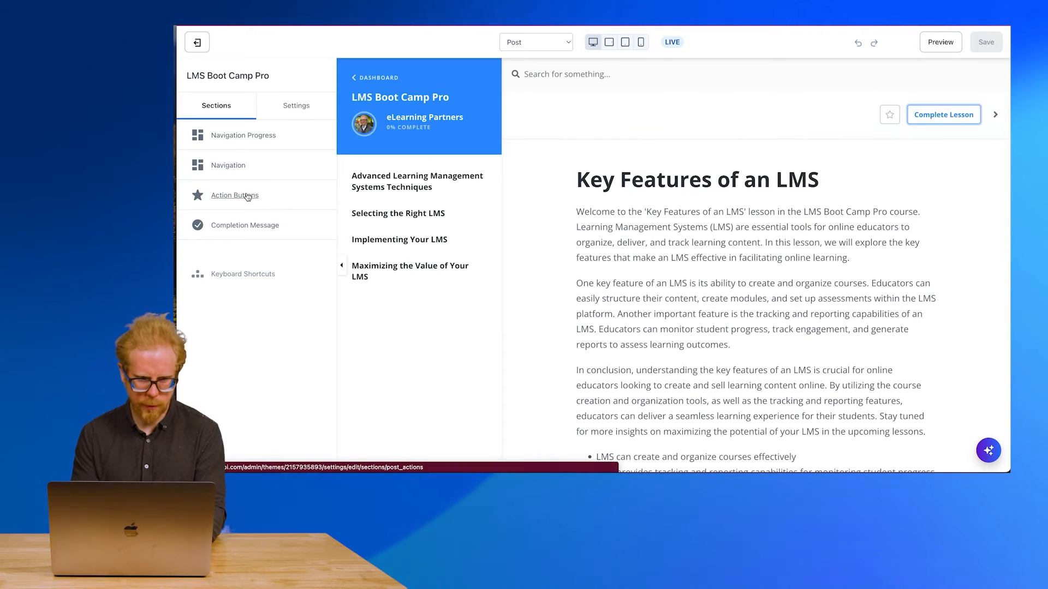
Set the Completion Message's Lesson Text to "You just completed the module:", Next Text to "Go to Next Module" and Starts Text to "Next Module Starts In", and save.
click(245, 225)
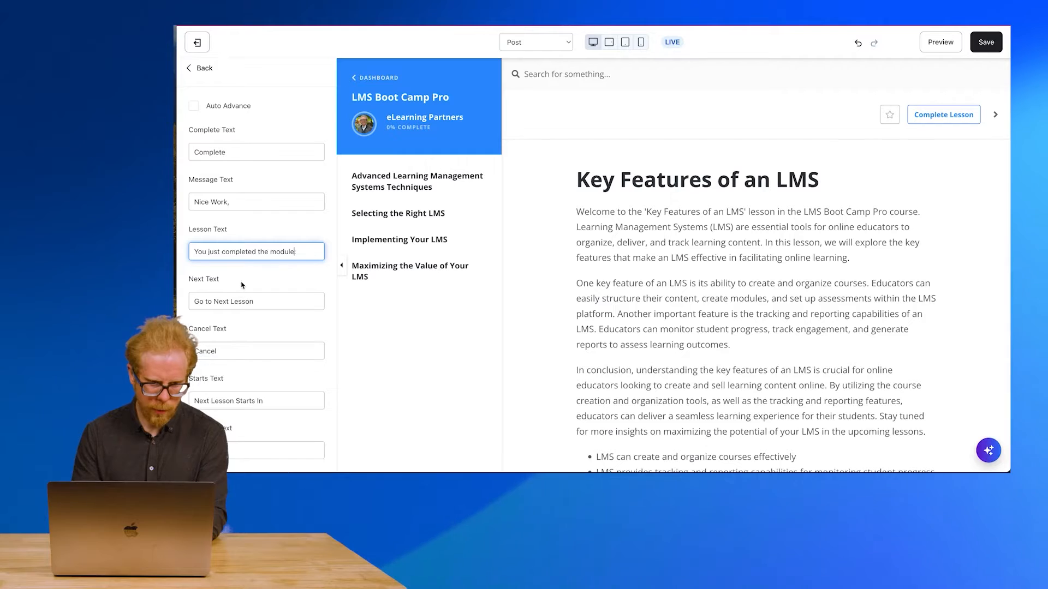
click(237, 301)
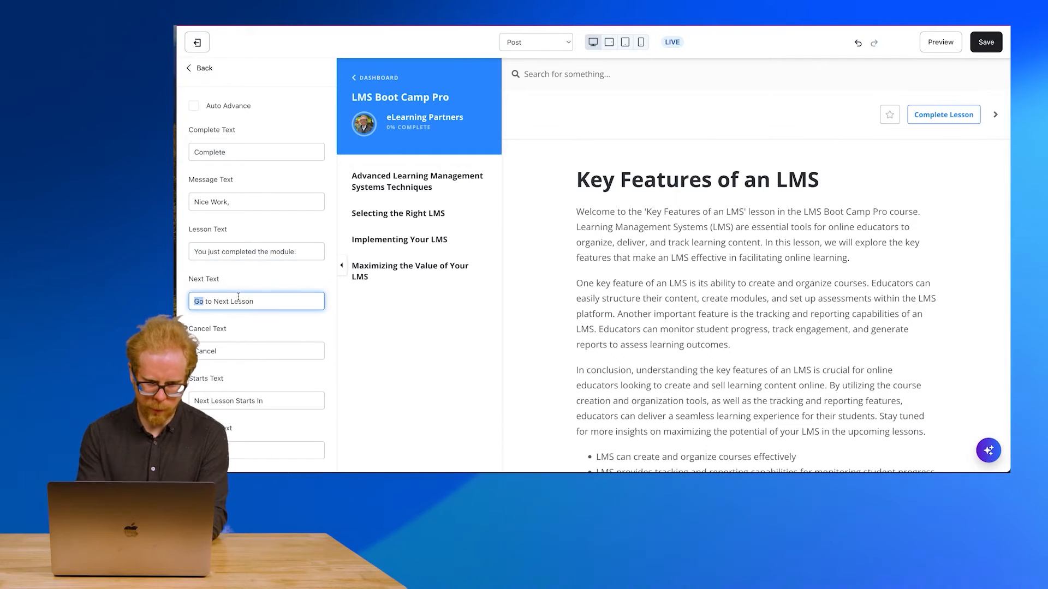
click(221, 402)
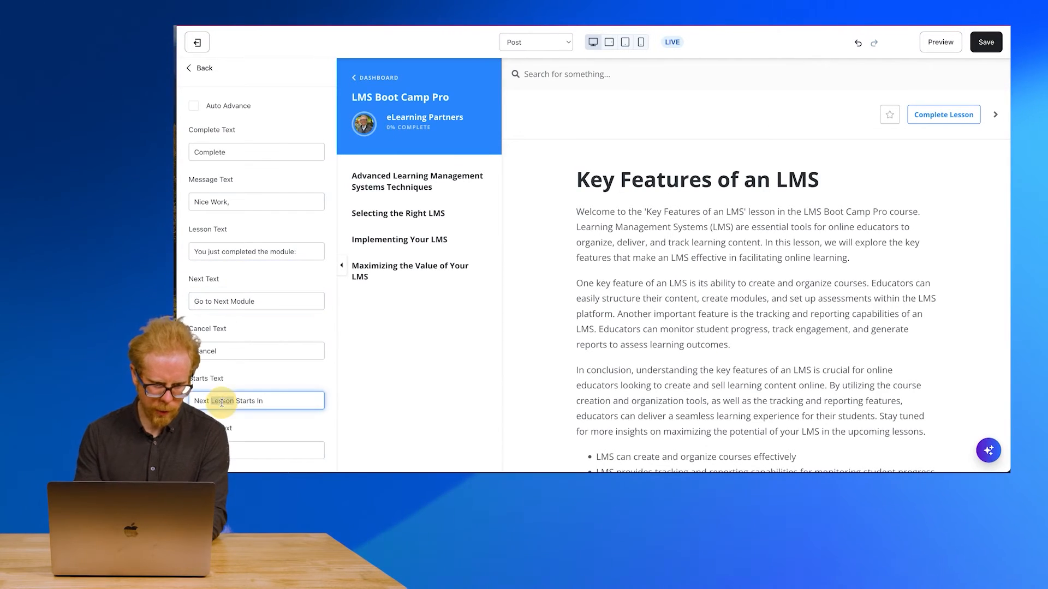
text(Module)
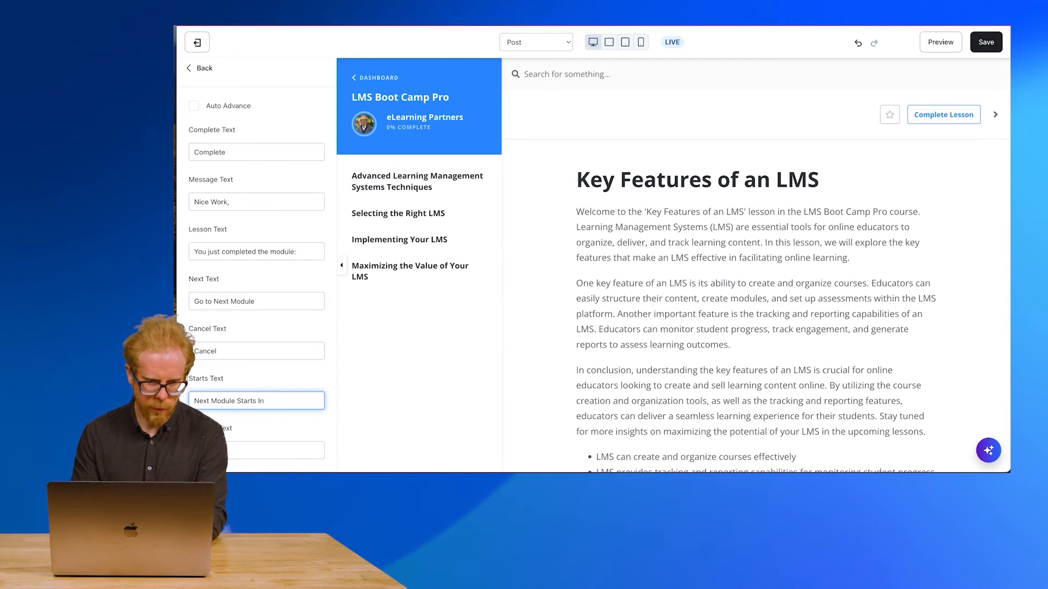
click(985, 46)
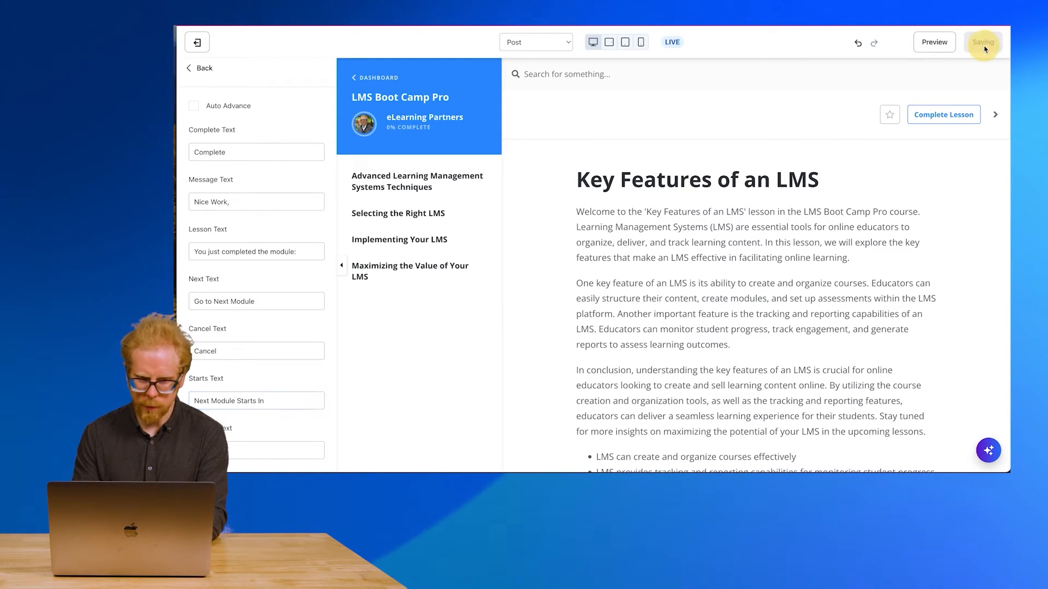
click(205, 67)
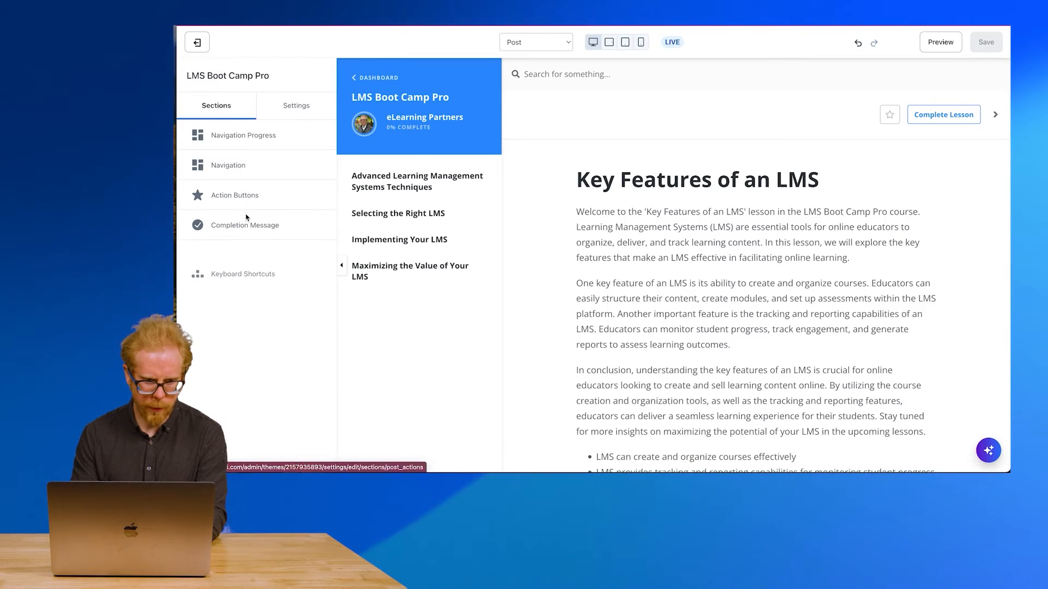
In the Post page's Action Buttons section, set Complete Text to "Complete Moduke" and Completed Text to "Module Completed!", and save the template.
click(234, 198)
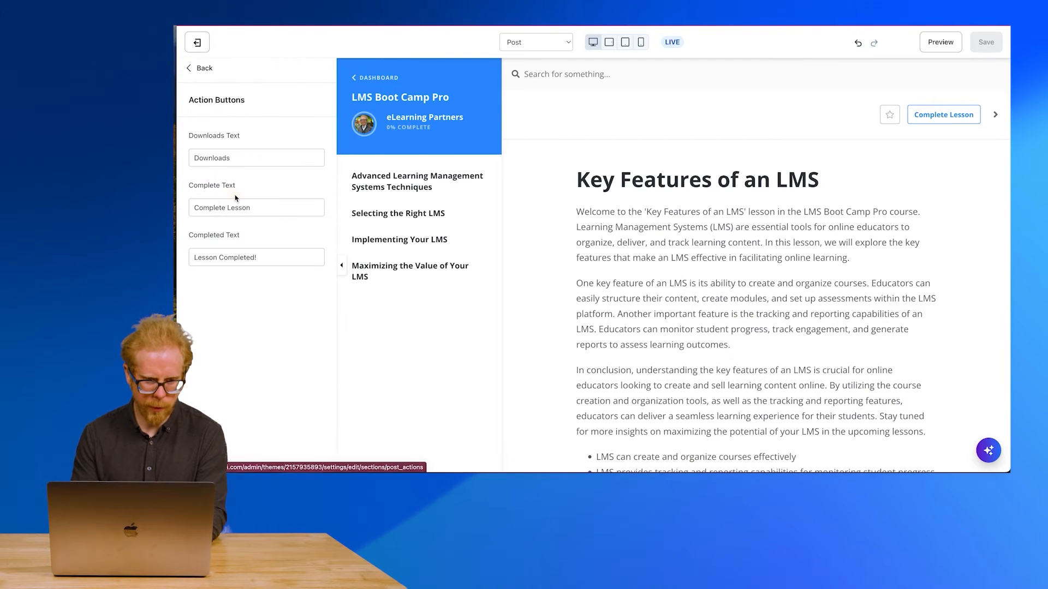
double_click(211, 208)
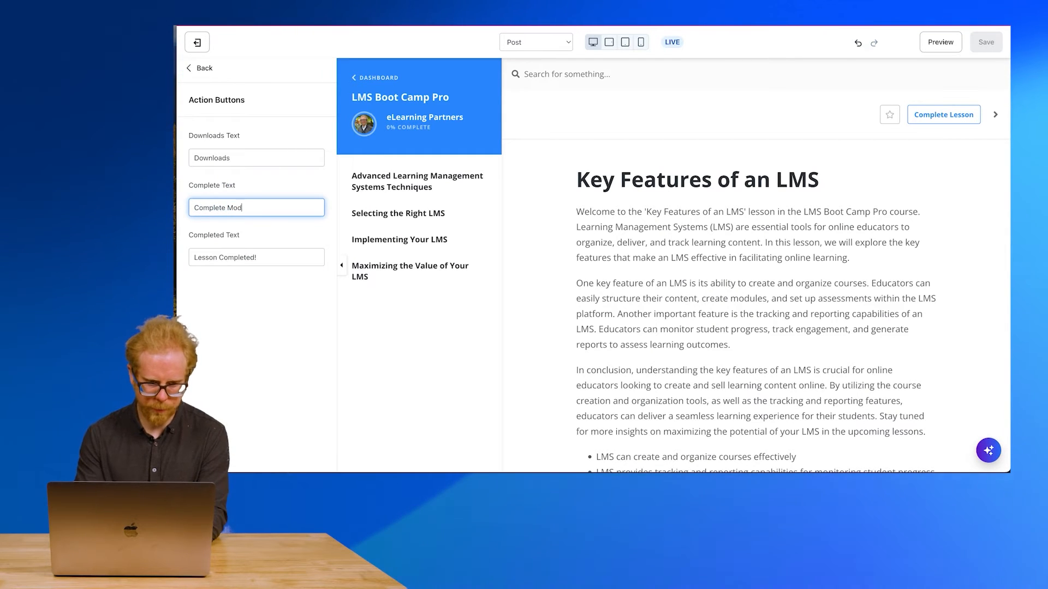
text(Moduke)
double_click(204, 257)
text(M)
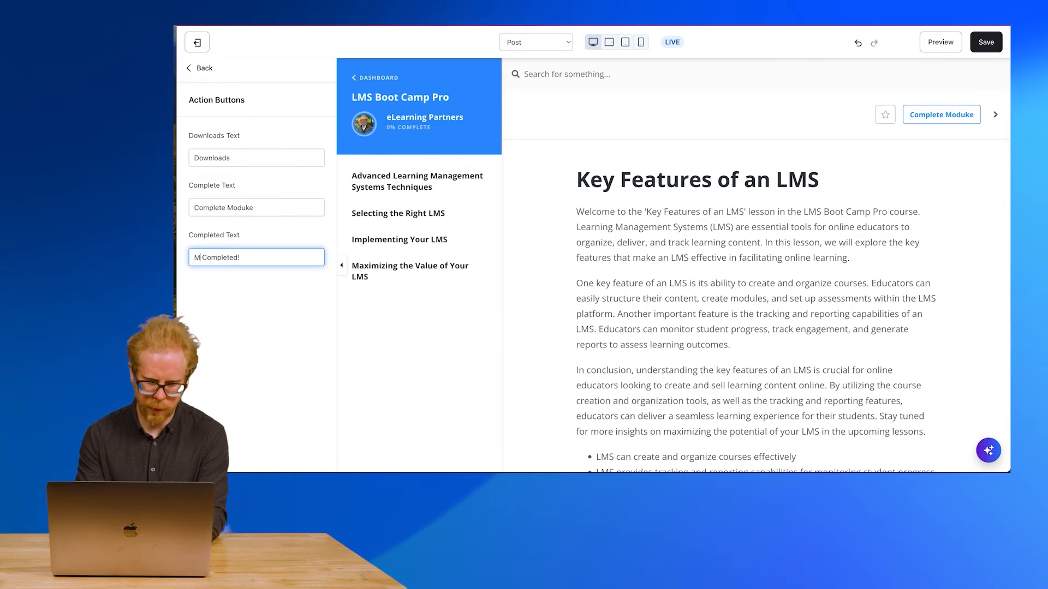
text(oduk)
key(BackSpace)
text(le)
click(986, 42)
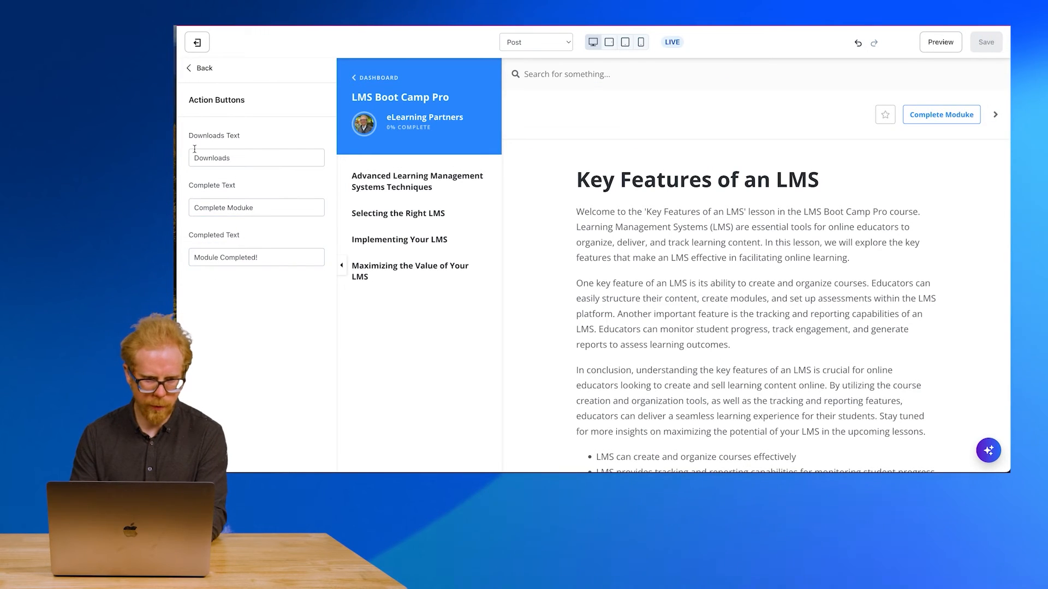
Check the Post page's Navigation Progress settings and view the Search template page.
click(200, 68)
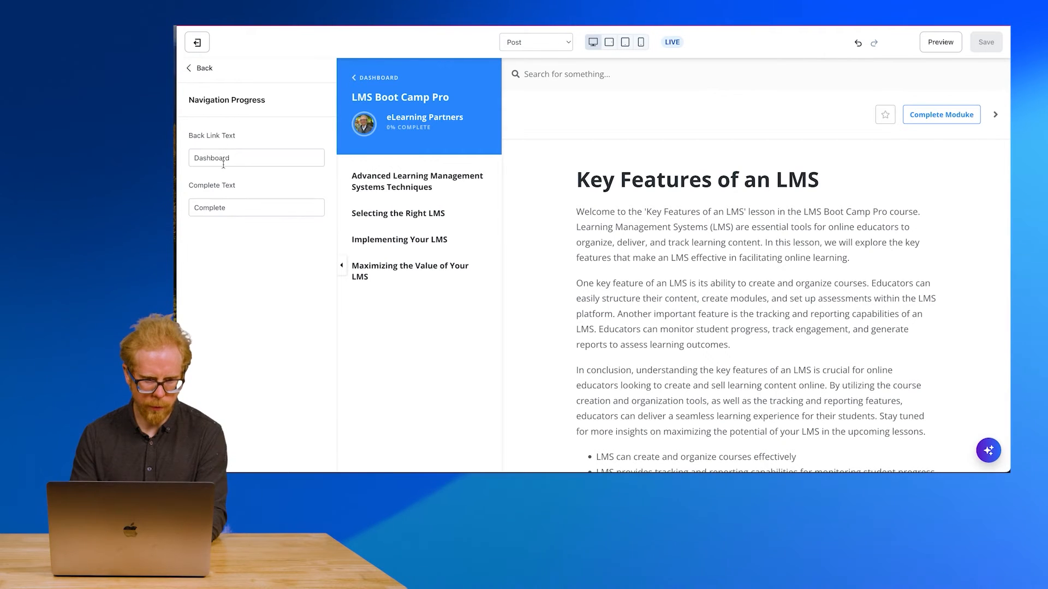
click(205, 68)
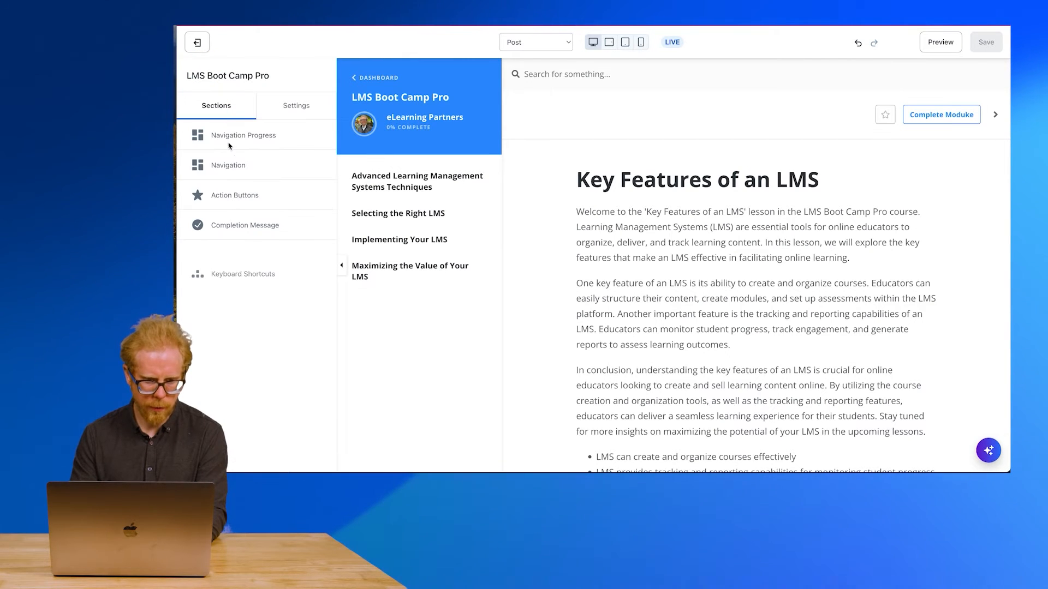
click(535, 69)
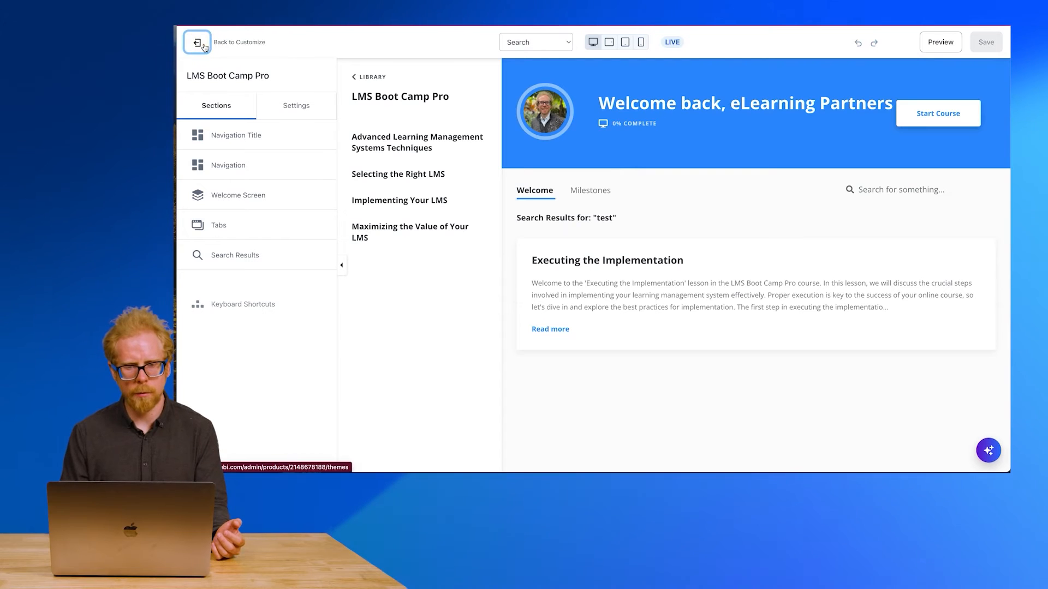
Leave the template editor, view the course's own offers, and look through all published offers in the site's sales section.
click(197, 42)
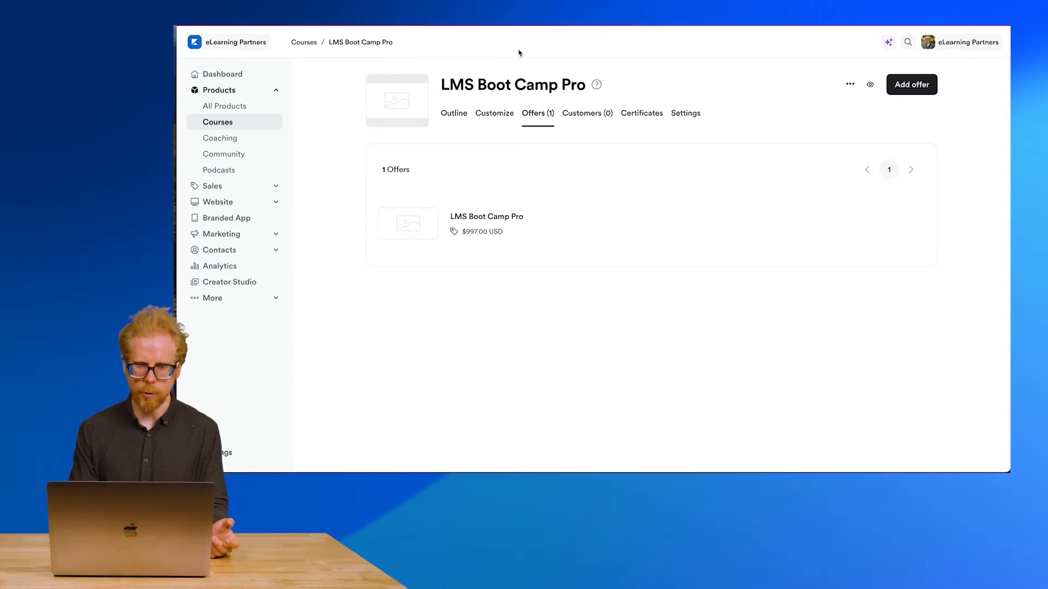
click(273, 186)
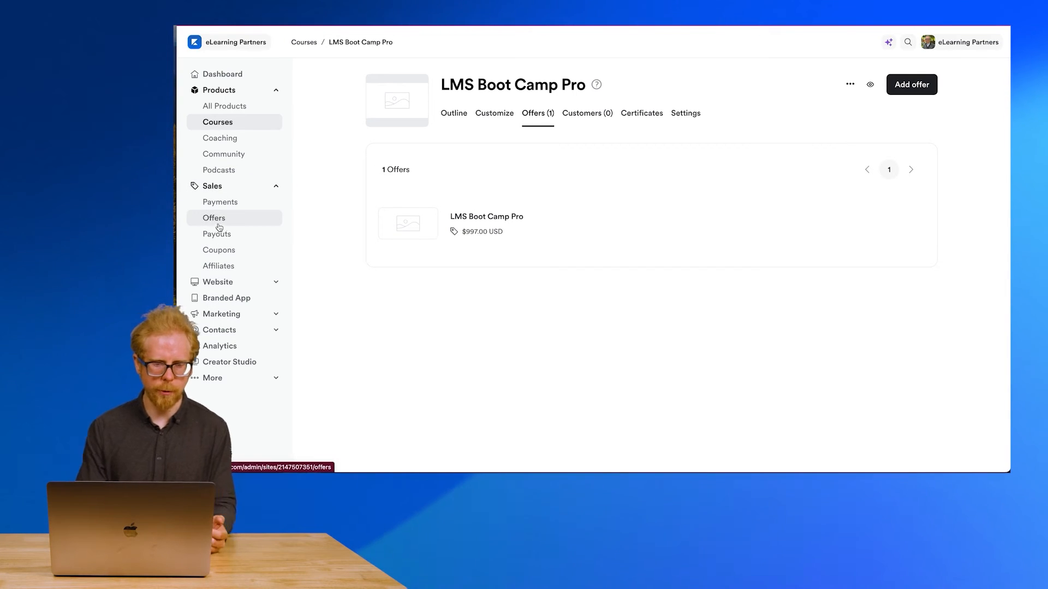
click(221, 224)
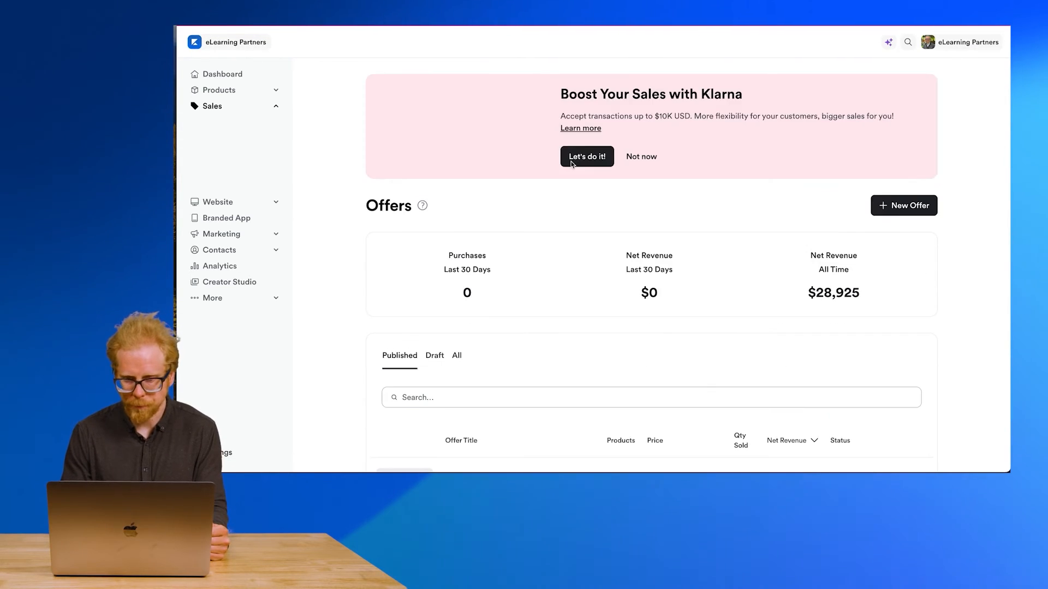
scroll(513, 316, down, 15)
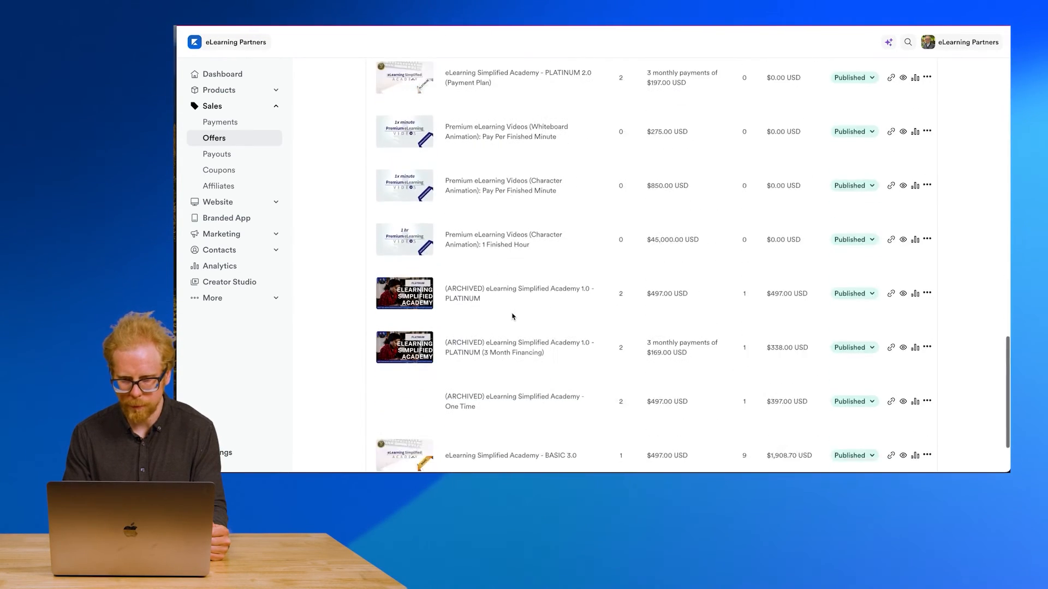
scroll(513, 317, up, 20)
scroll(660, 311, down, 2)
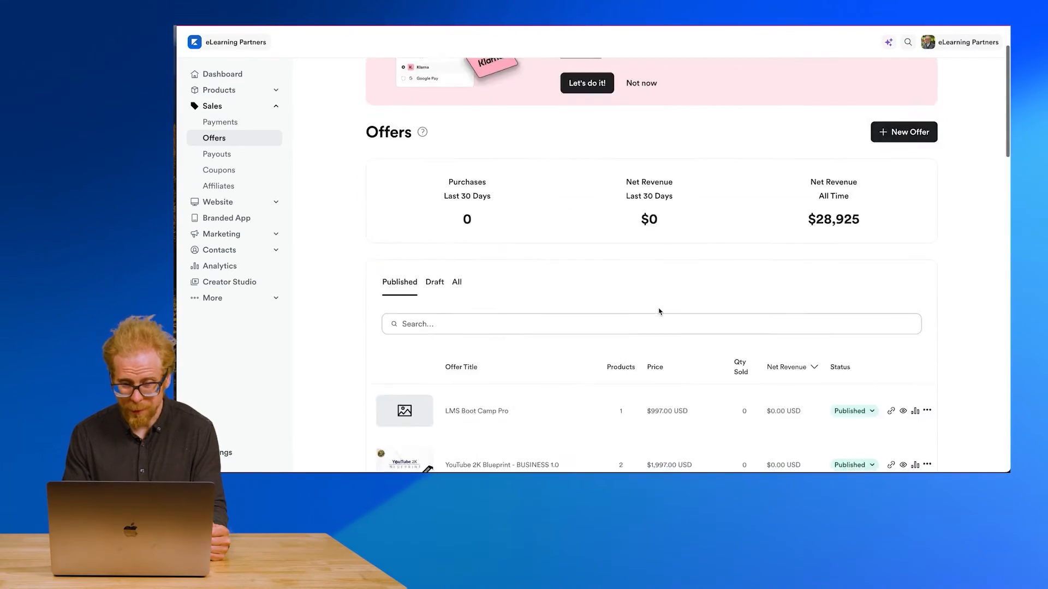
scroll(659, 312, down, 15)
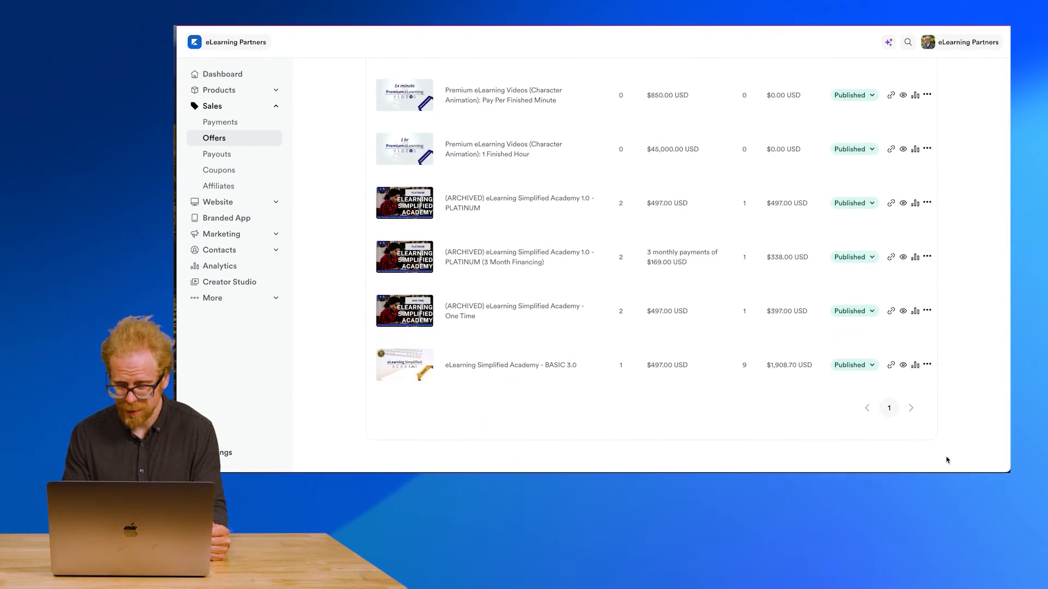
scroll(602, 346, up, 15)
scroll(602, 346, down, 5)
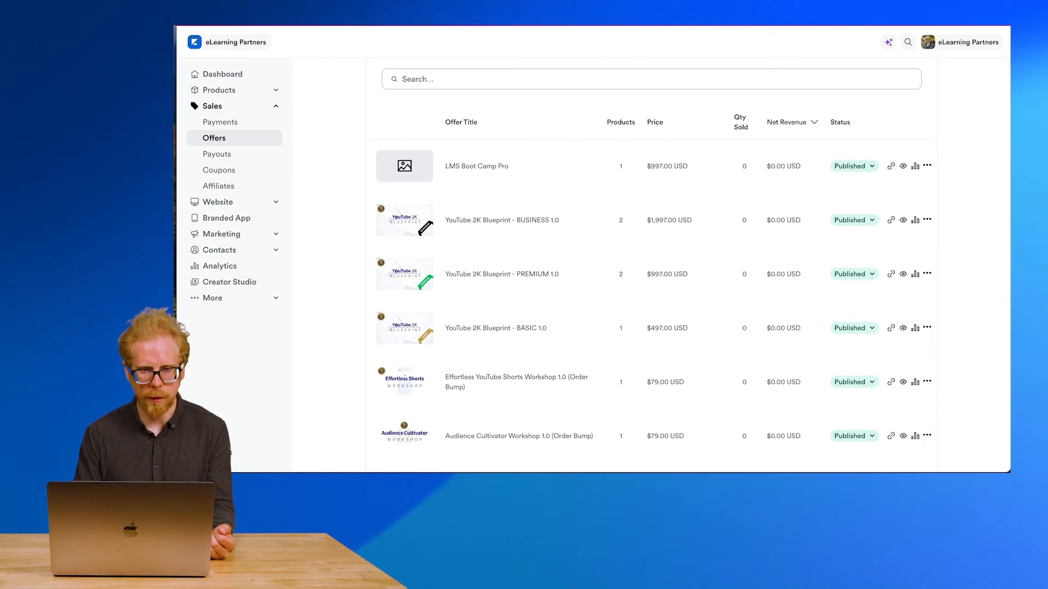
Open the site's Courses page in a separate browser tab.
right_click(232, 95)
click(213, 91)
right_click(230, 125)
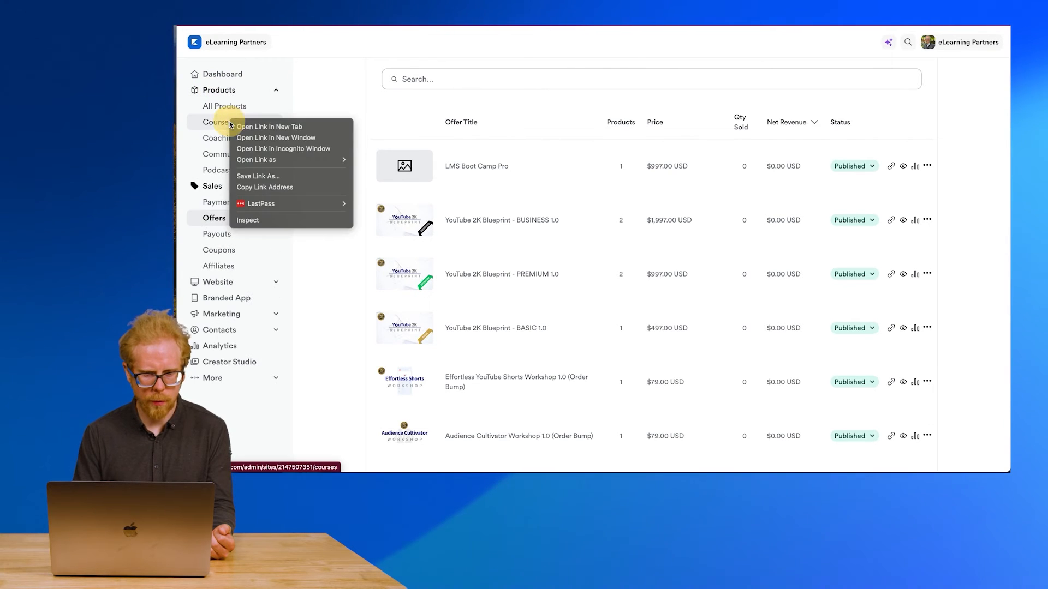
click(246, 127)
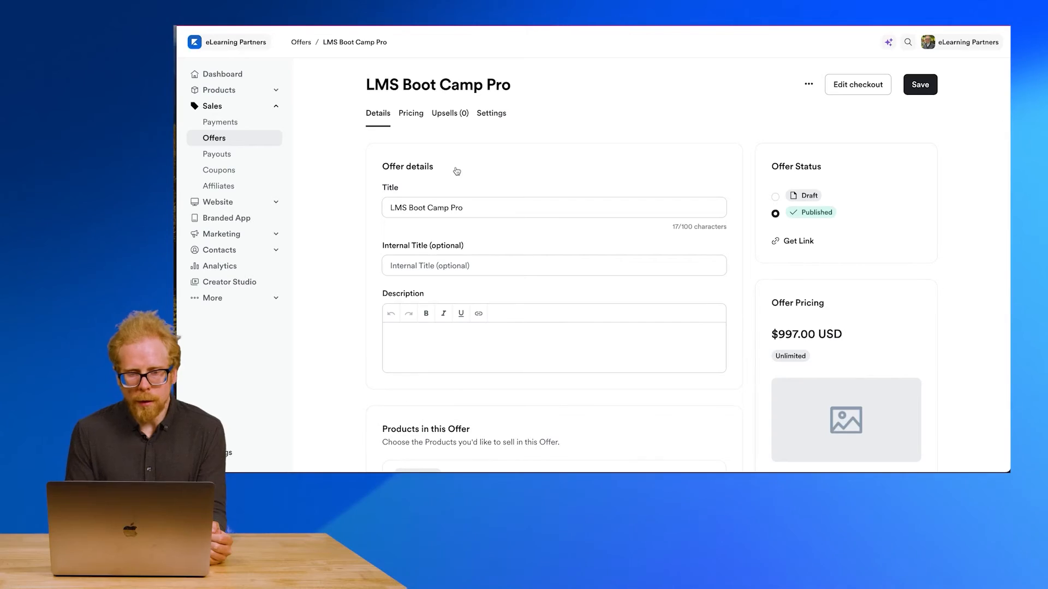
Review the LMS Boot Camp Pro offer's details, including its products, access limits and post-purchase settings.
scroll(608, 176, down, 7)
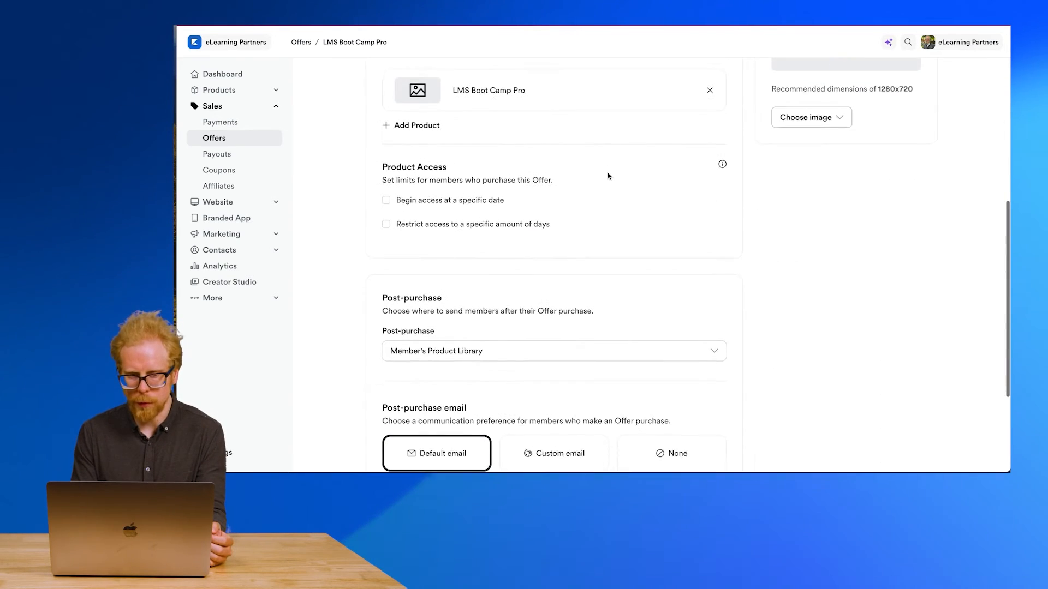
scroll(607, 175, up, 7)
scroll(859, 247, down, 3)
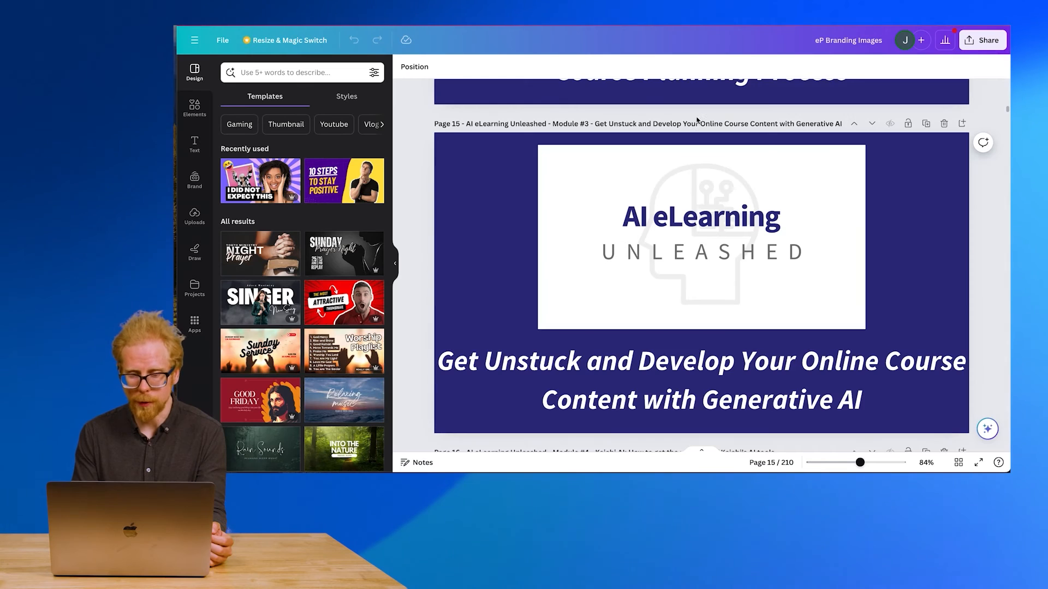
Switch to the eP Branding Images design in Canva and examine its existing course, workshop and module graphics.
scroll(679, 211, down, 15)
scroll(677, 212, down, 15)
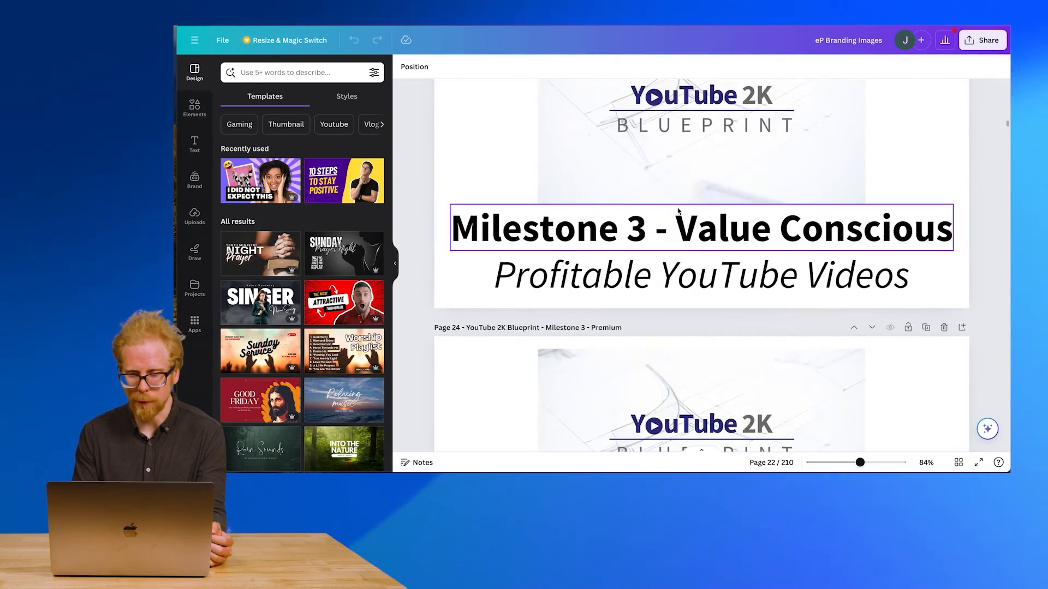
scroll(677, 211, up, 20)
scroll(677, 211, down, 20)
scroll(677, 211, up, 20)
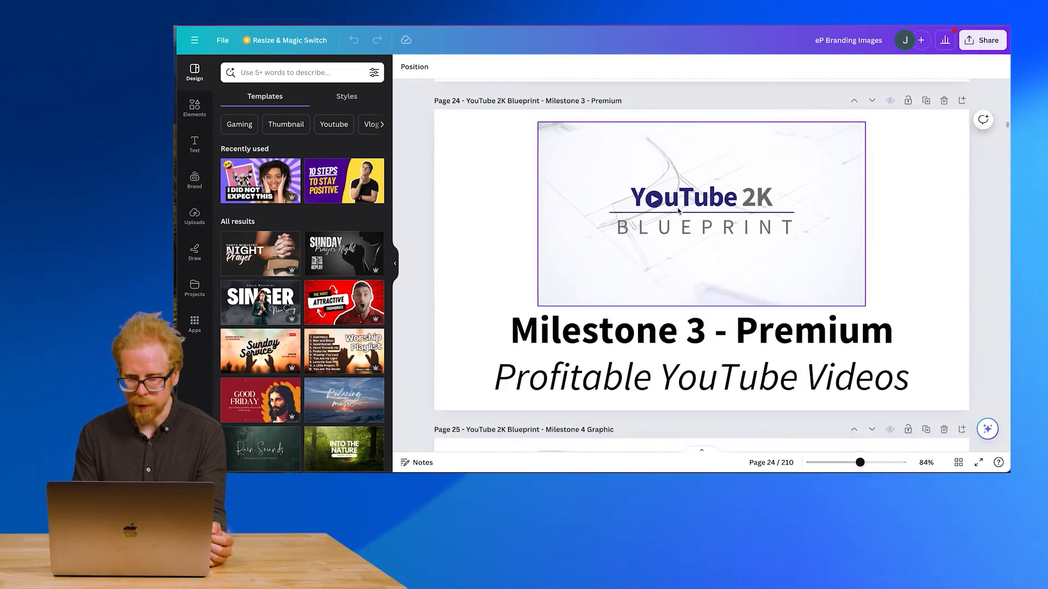
scroll(678, 211, up, 20)
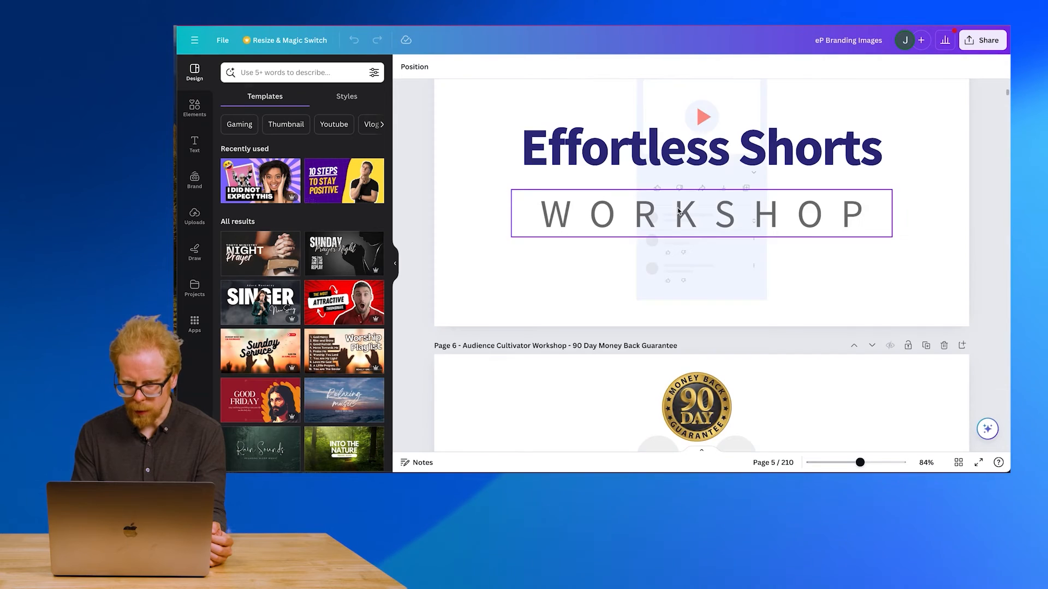
scroll(693, 180, down, 5)
scroll(709, 202, up, 1)
scroll(712, 202, down, 8)
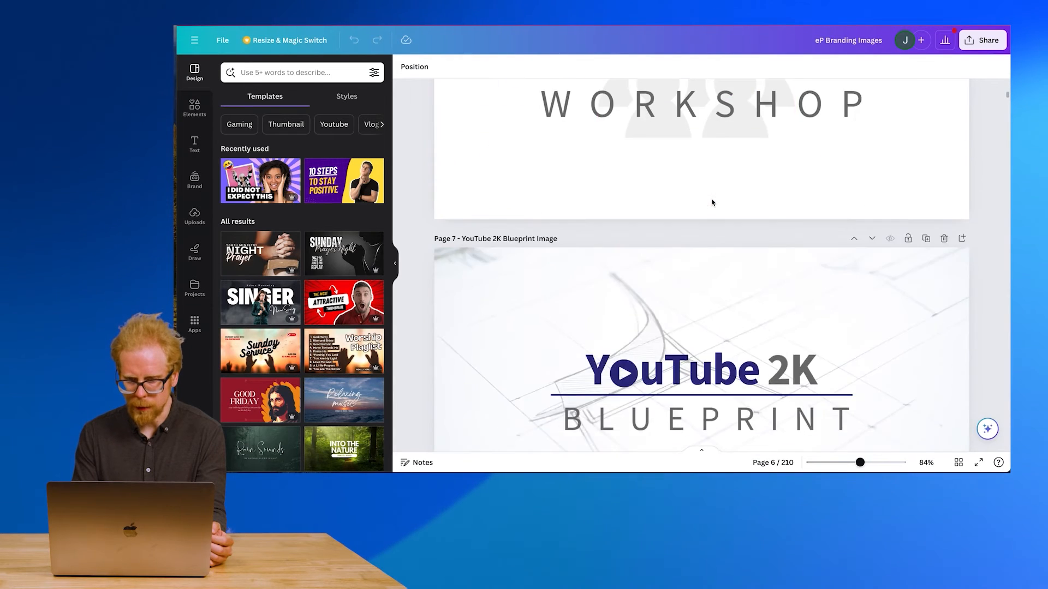
scroll(712, 202, down, 5)
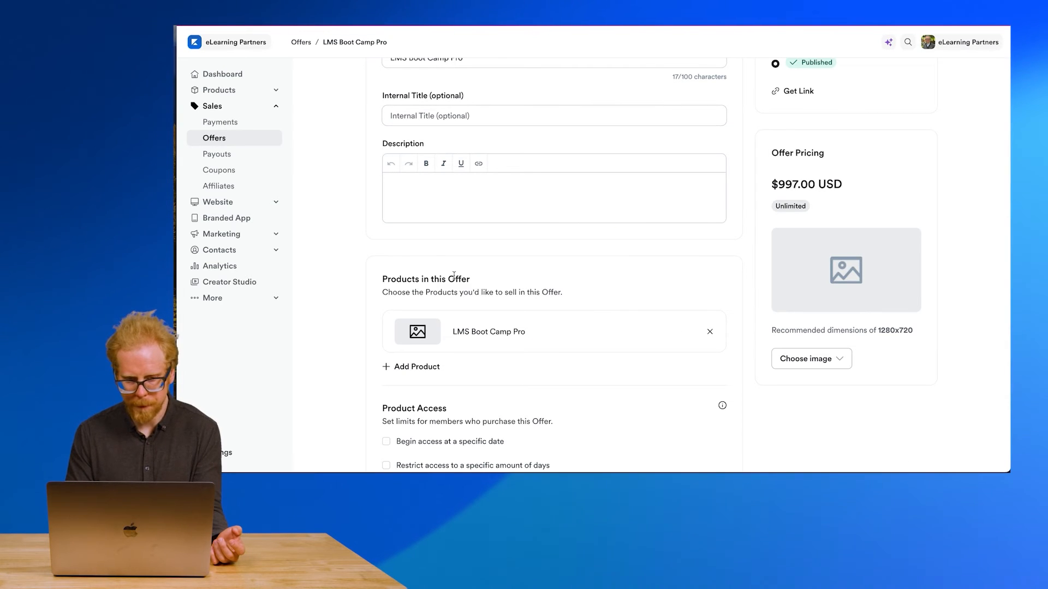
Back in the LMS Boot Camp Pro offer in Kajabi, set the Internal Title to "LMS Boot Camp Pro 1.0".
scroll(420, 306, down, 2)
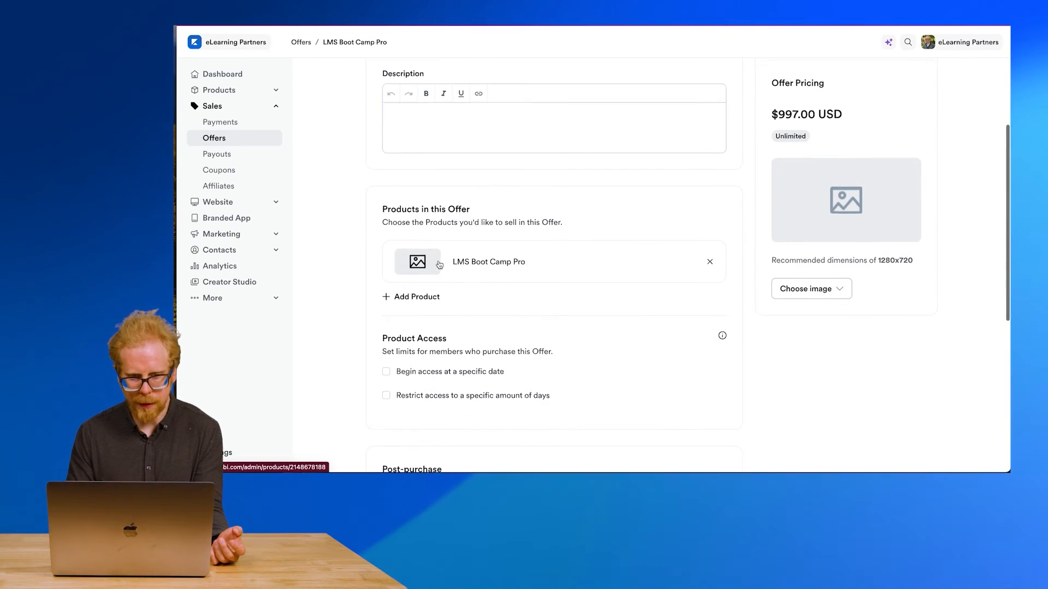
scroll(438, 264, up, 4)
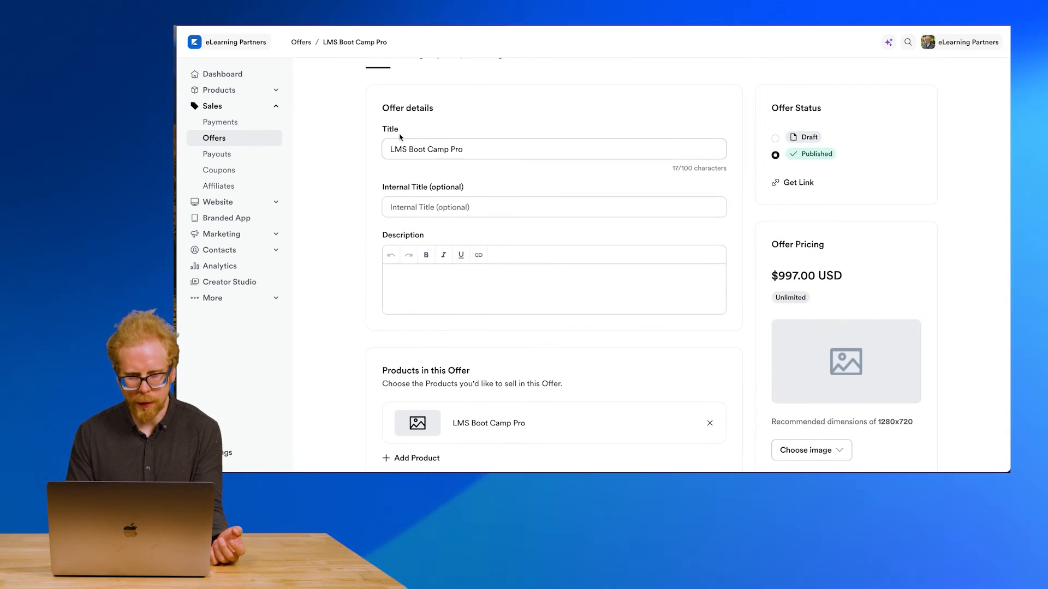
click(447, 204)
double_click(470, 144)
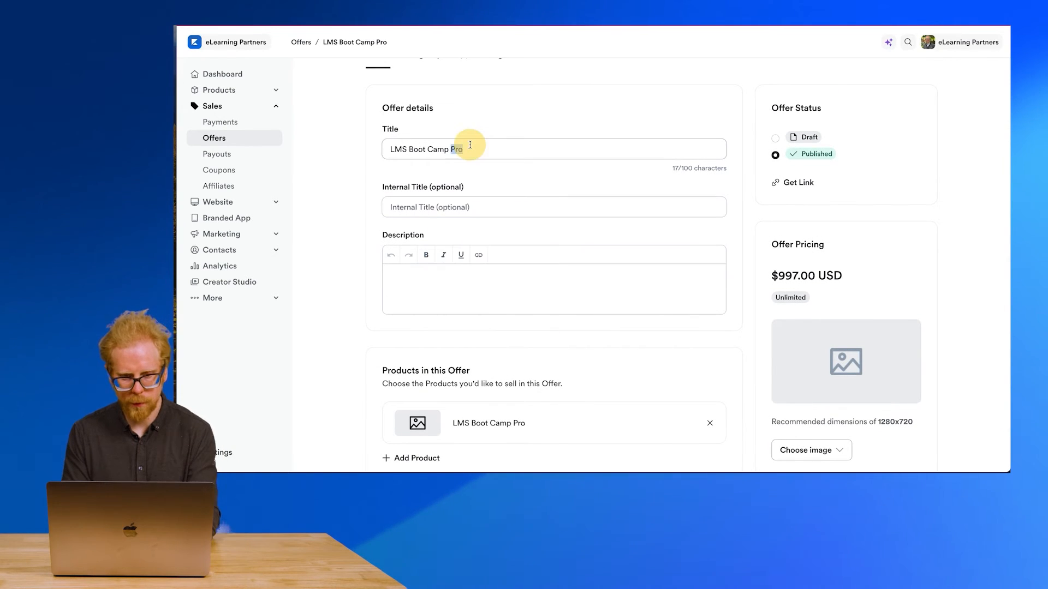
click(449, 207)
text(LMS Boot Camp Pro)
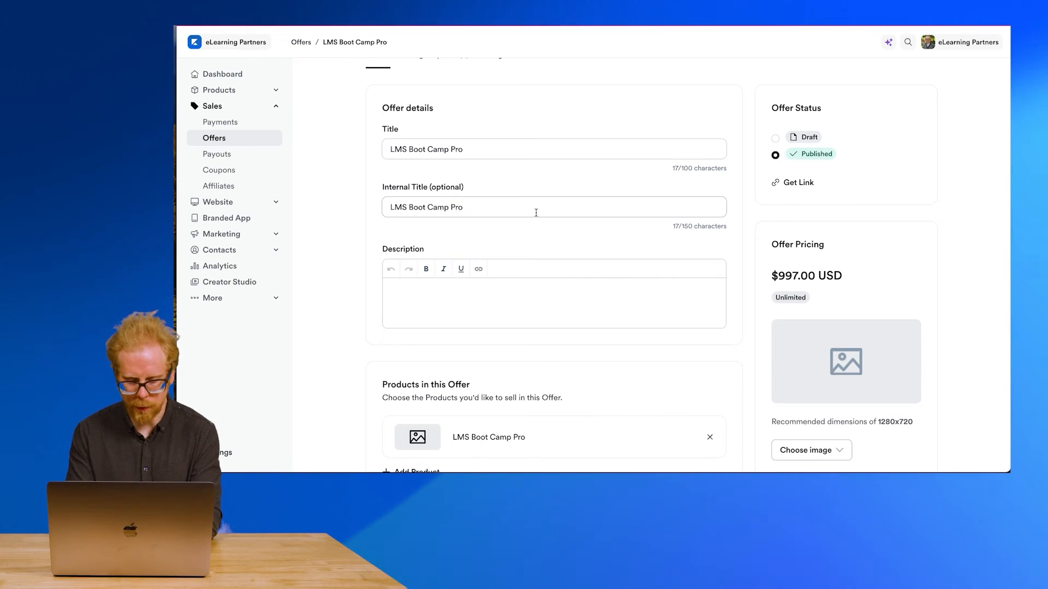
click(355, 192)
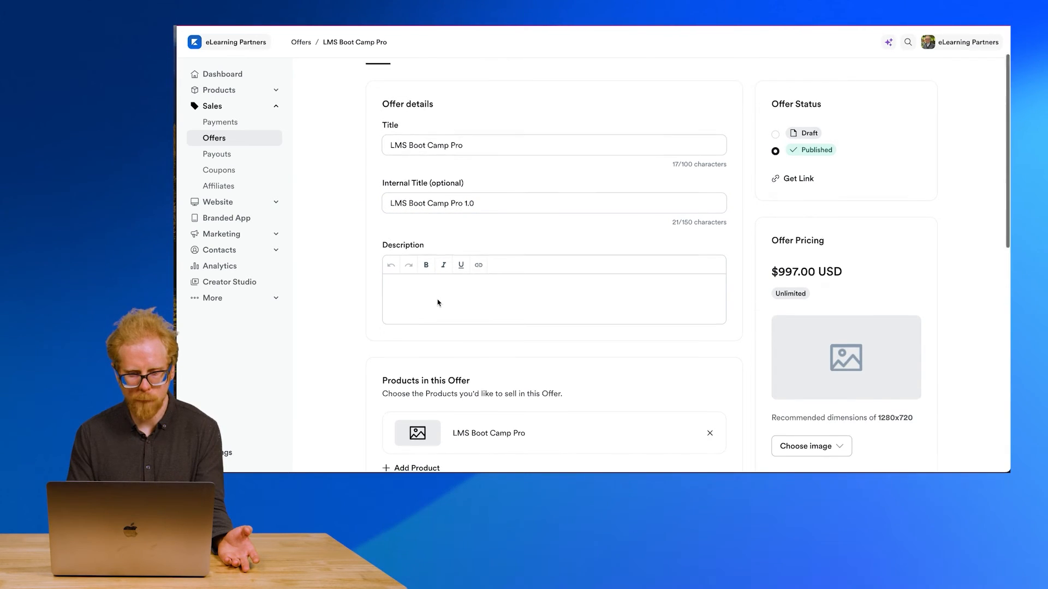
Start adding another product to the offer and look through the products available to choose.
scroll(437, 302, down, 3)
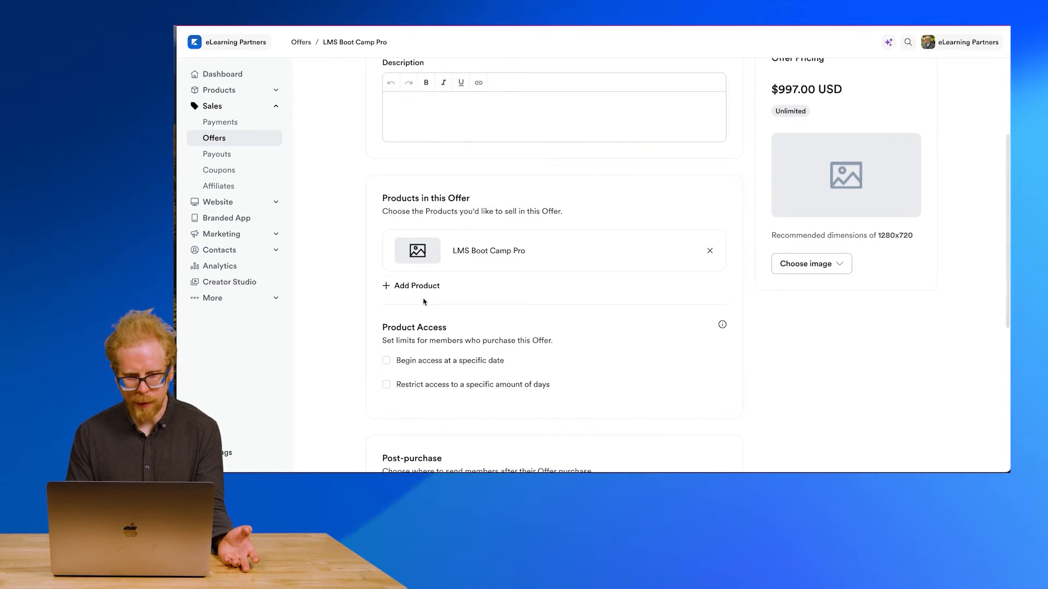
click(406, 287)
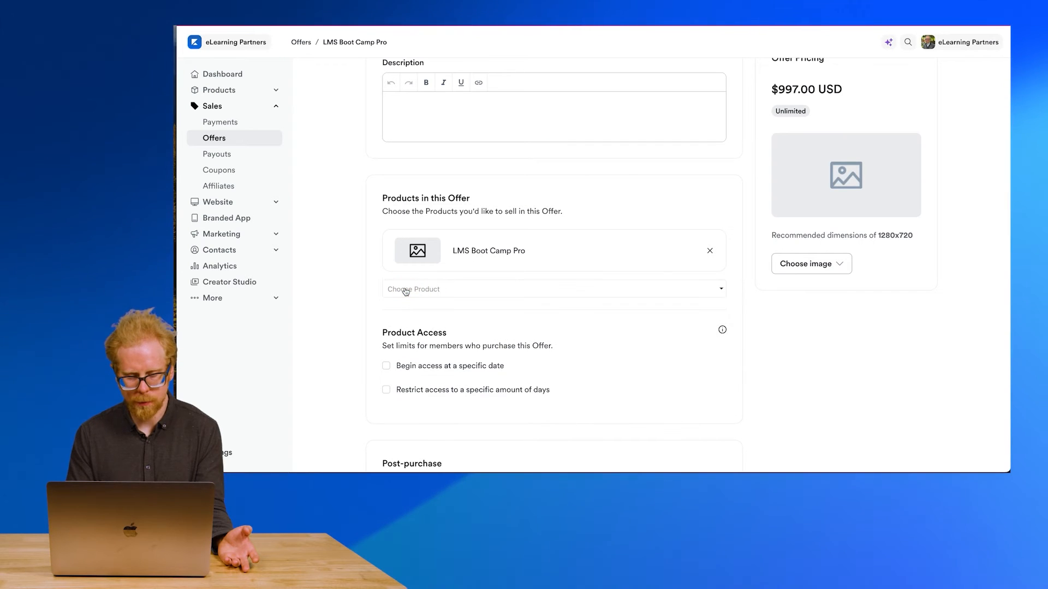
click(405, 290)
scroll(499, 381, down, 3)
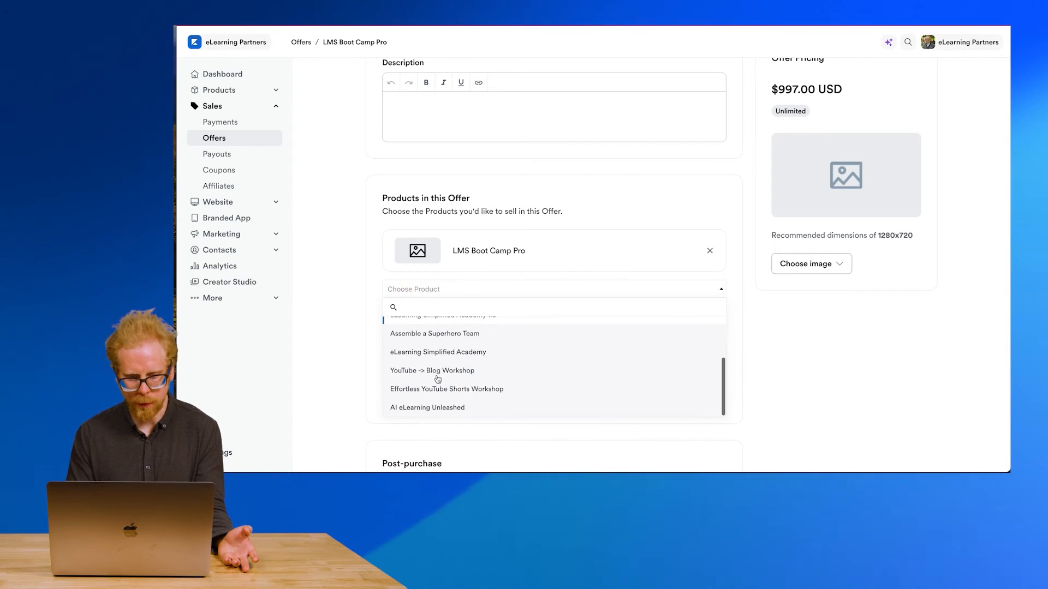
scroll(332, 297, down, 5)
scroll(354, 254, up, 2)
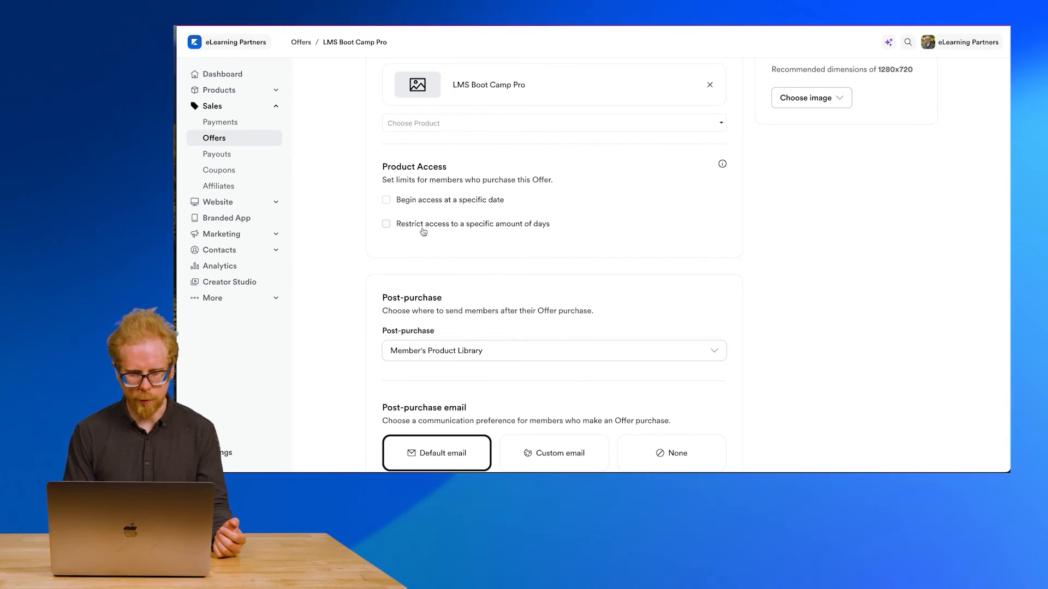
Check the offer's post-purchase destination choices, keeping Member's Product Library selected.
scroll(423, 232, down, 5)
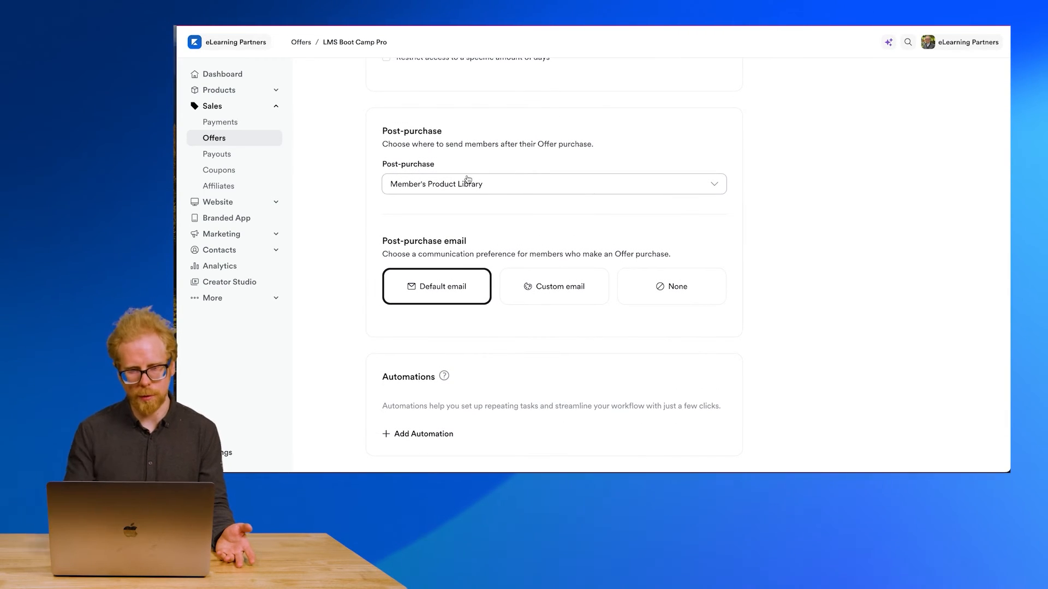
click(452, 190)
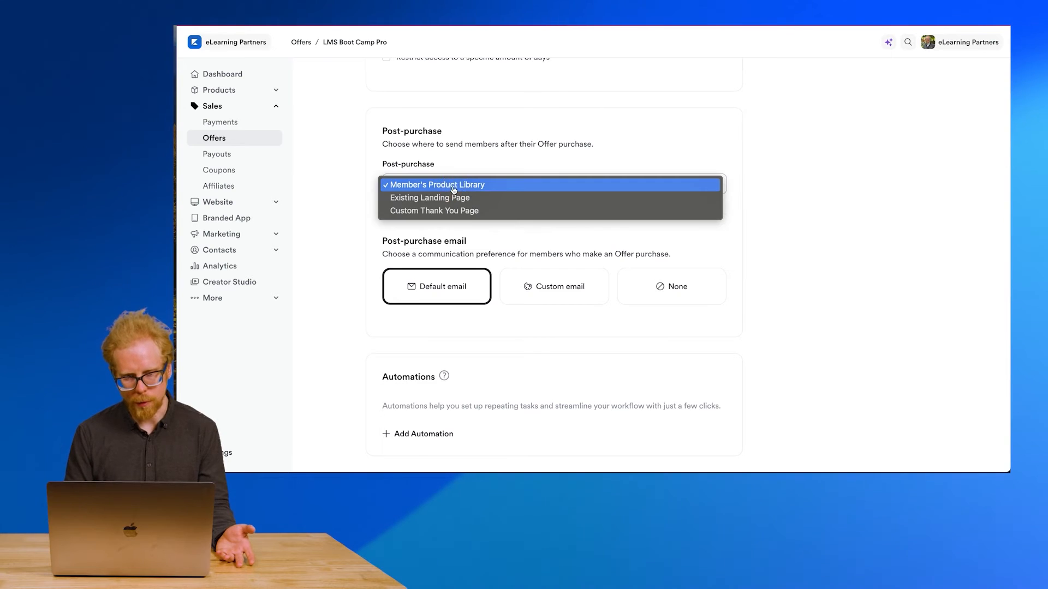
click(339, 185)
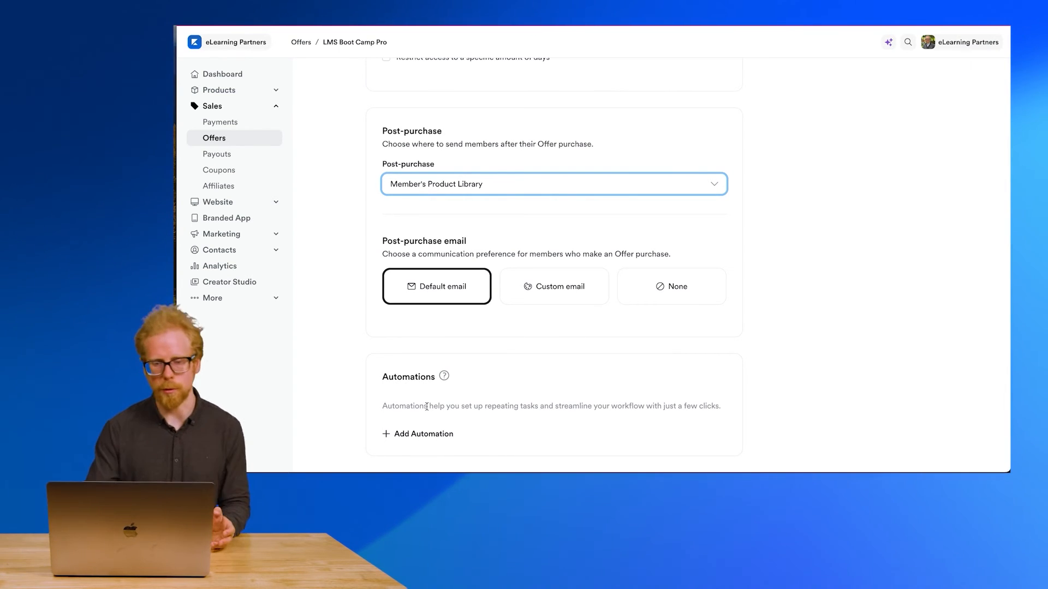
In the offer's pricing, set the payment type to Subscription with a payment amount of 97 USD billed every 1 month.
scroll(444, 429, up, 15)
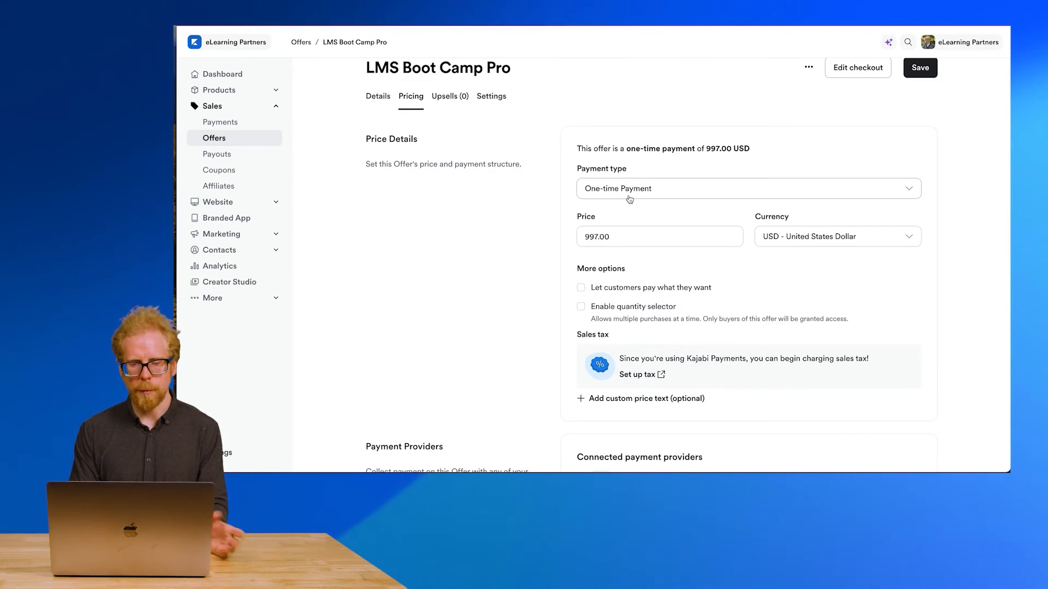
click(636, 193)
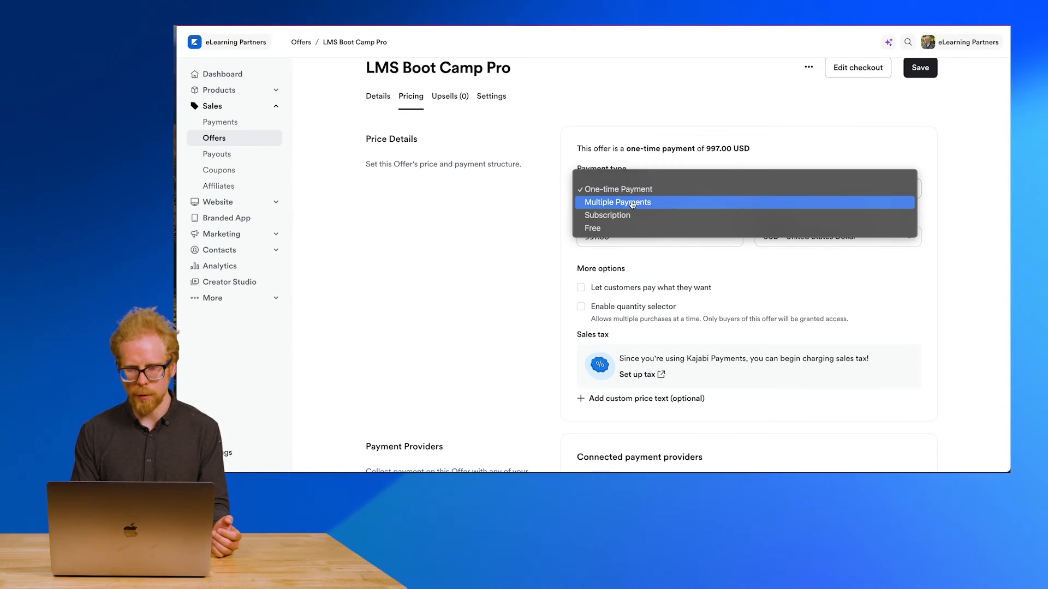
click(624, 212)
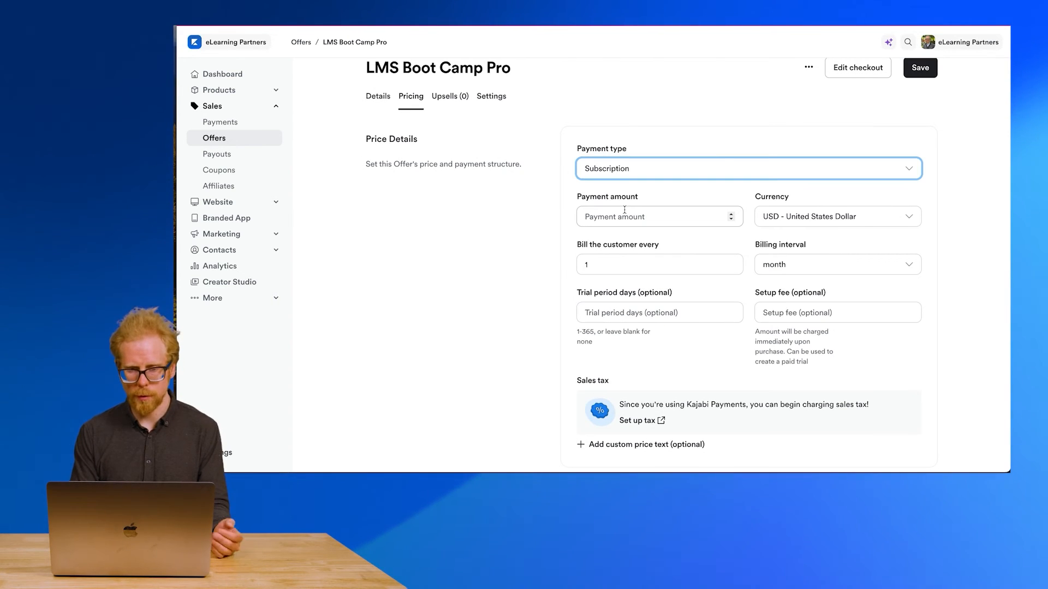
click(611, 218)
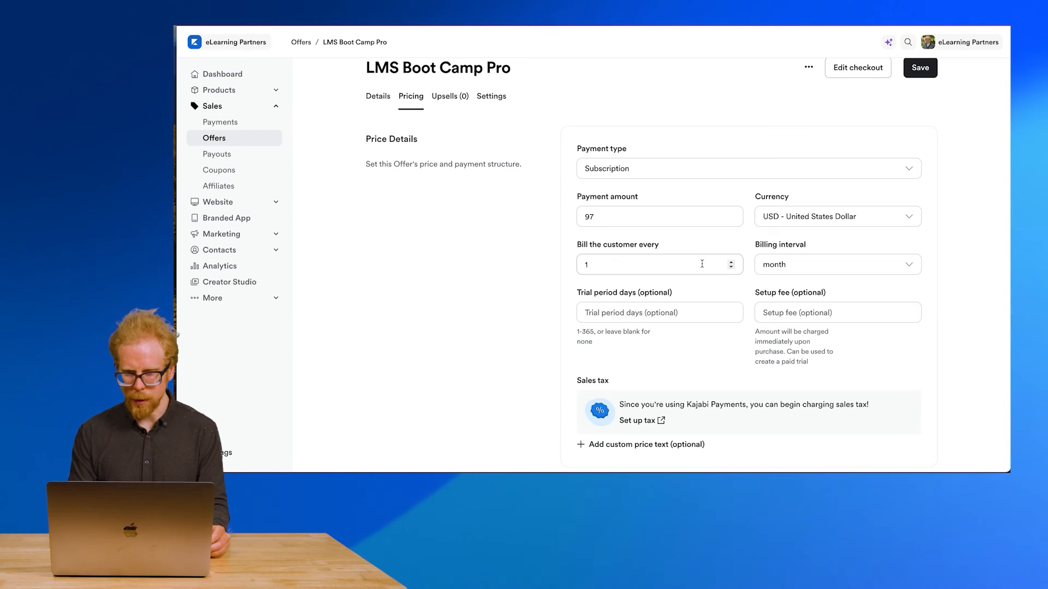
click(812, 262)
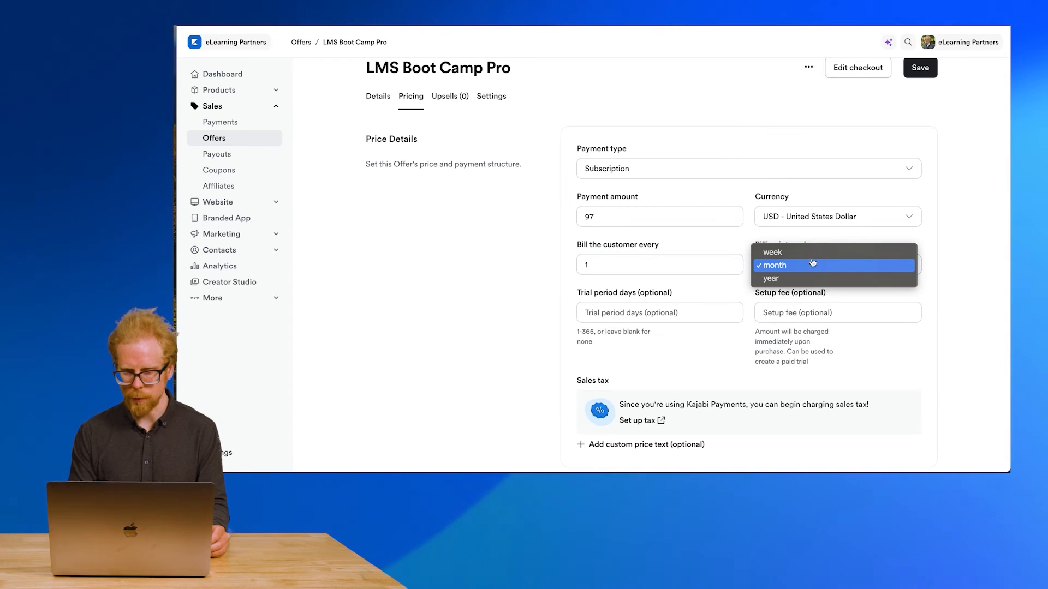
click(812, 263)
Enable Apple Pay and Google Pay as additional payment options and save the offer.
scroll(476, 289, down, 3)
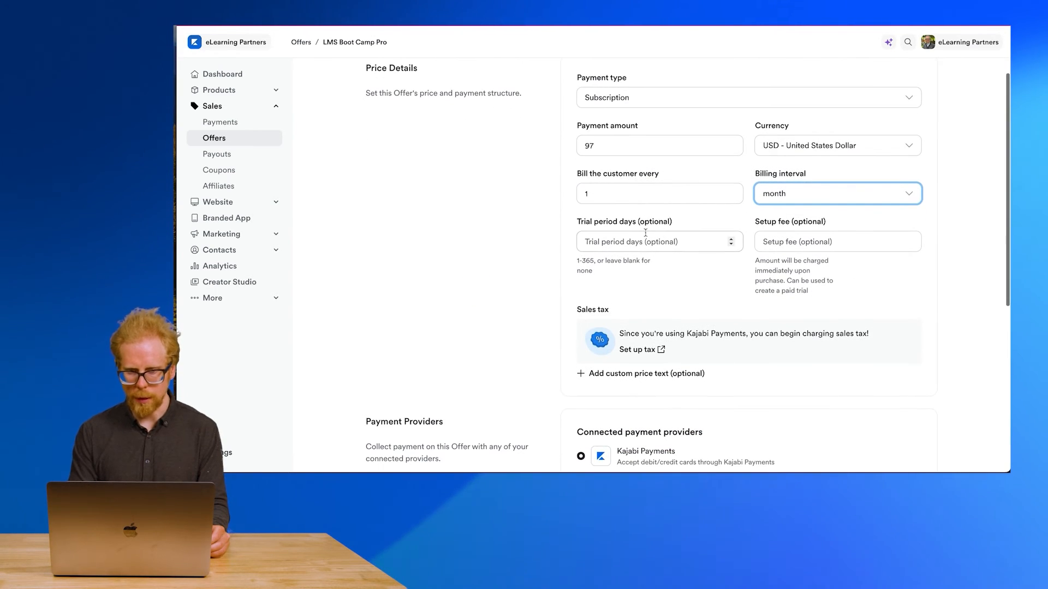
scroll(645, 233, down, 1)
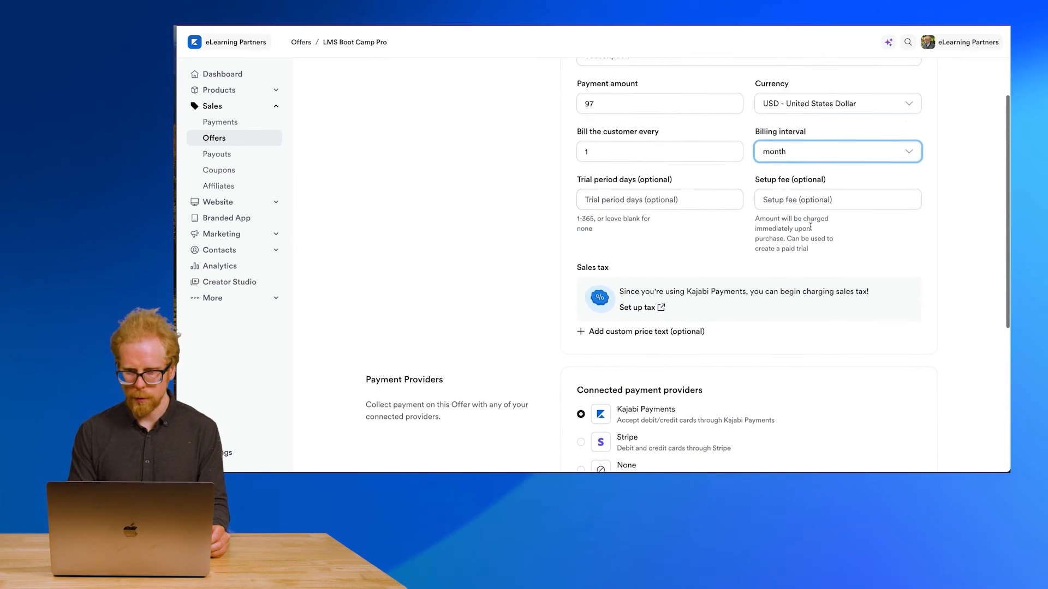
scroll(810, 228, down, 2)
scroll(802, 173, down, 2)
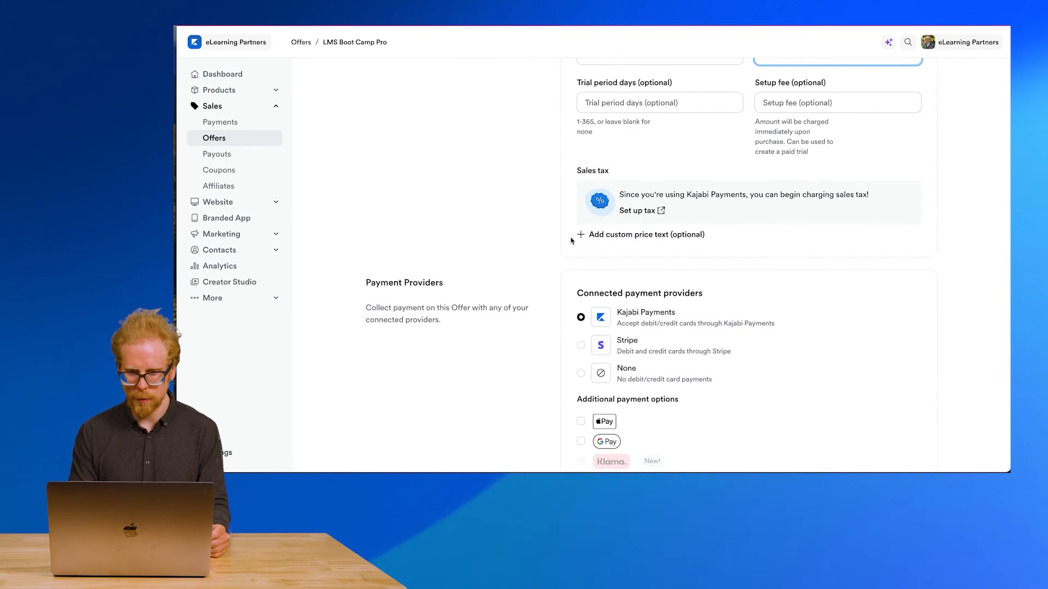
scroll(551, 298, down, 2)
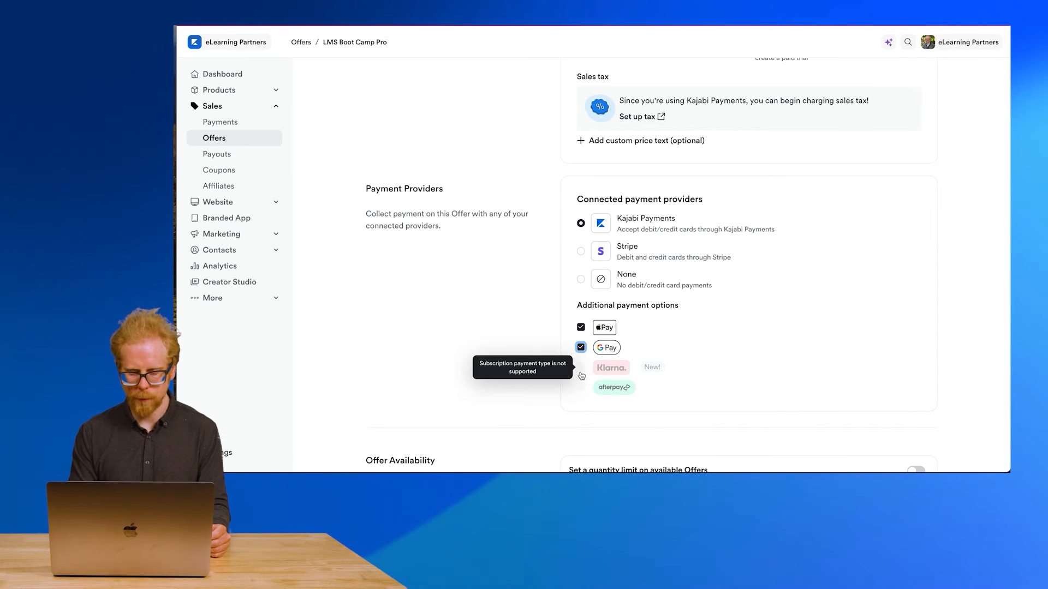
scroll(477, 357, up, 10)
scroll(890, 97, down, 1)
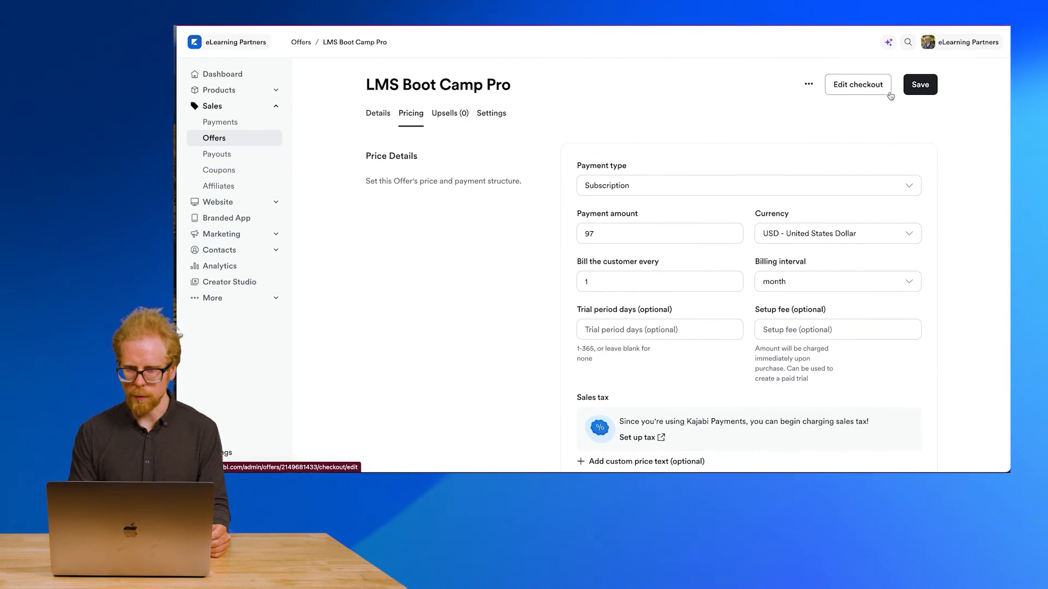
click(918, 84)
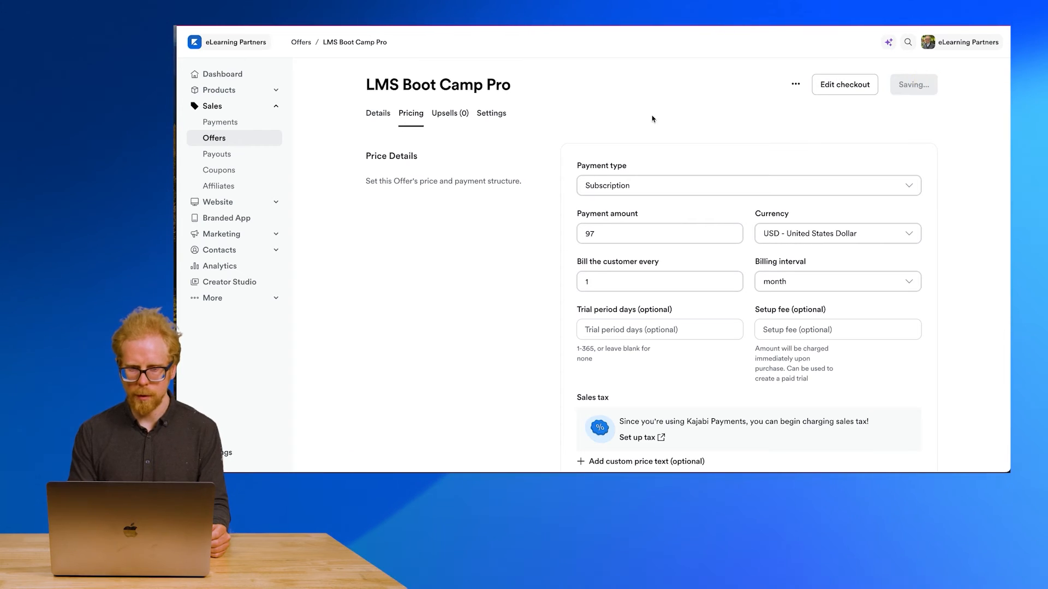